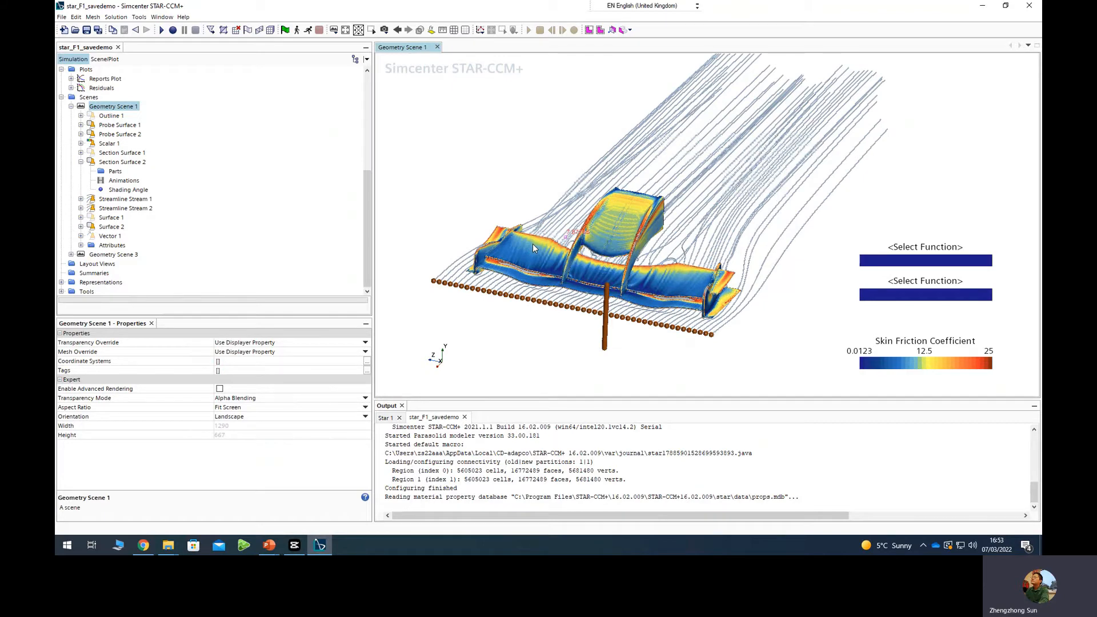
# Examine the skin friction contours and streamlines around the front wing from several angles.
pyautogui.moveTo(533, 243); pyautogui.dragTo(741, 127)
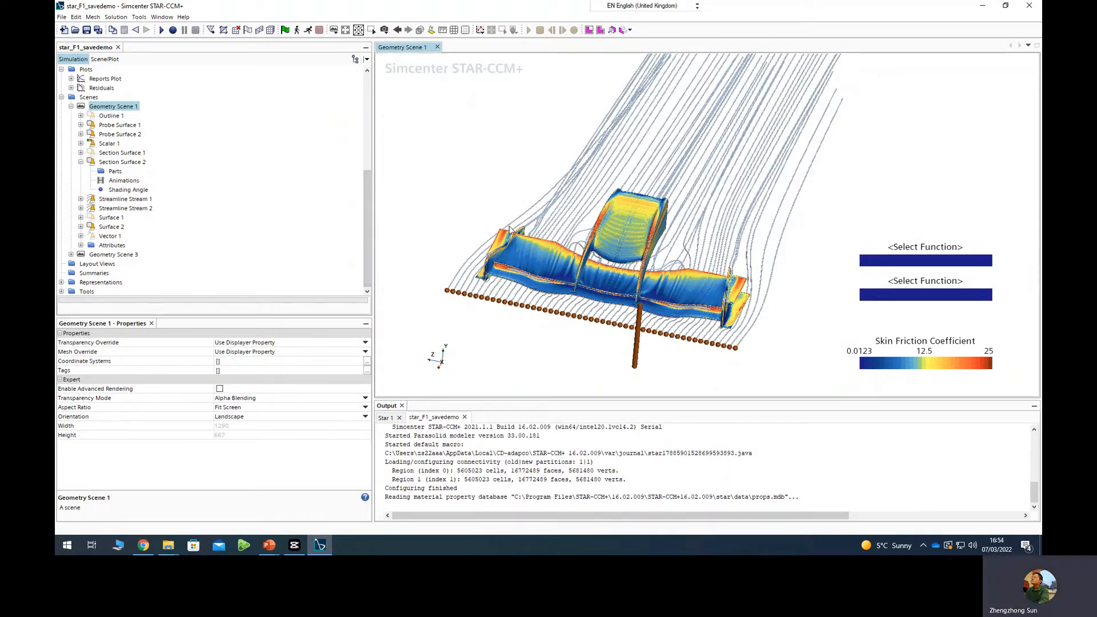
pyautogui.scroll(-5, 511, 228)
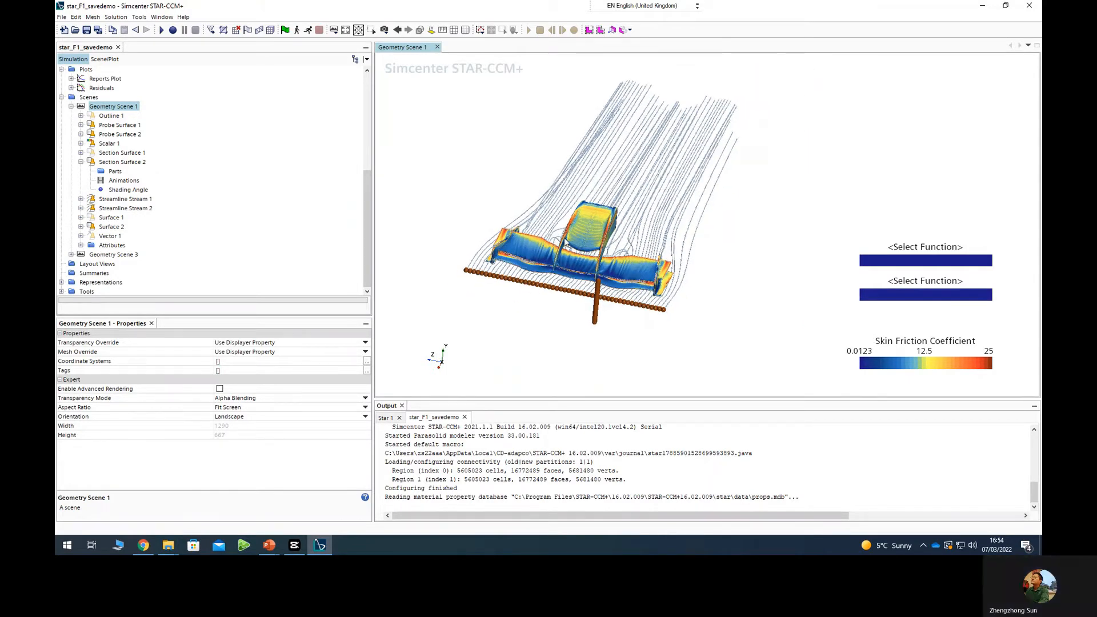
pyautogui.moveTo(565, 243); pyautogui.dragTo(537, 237)
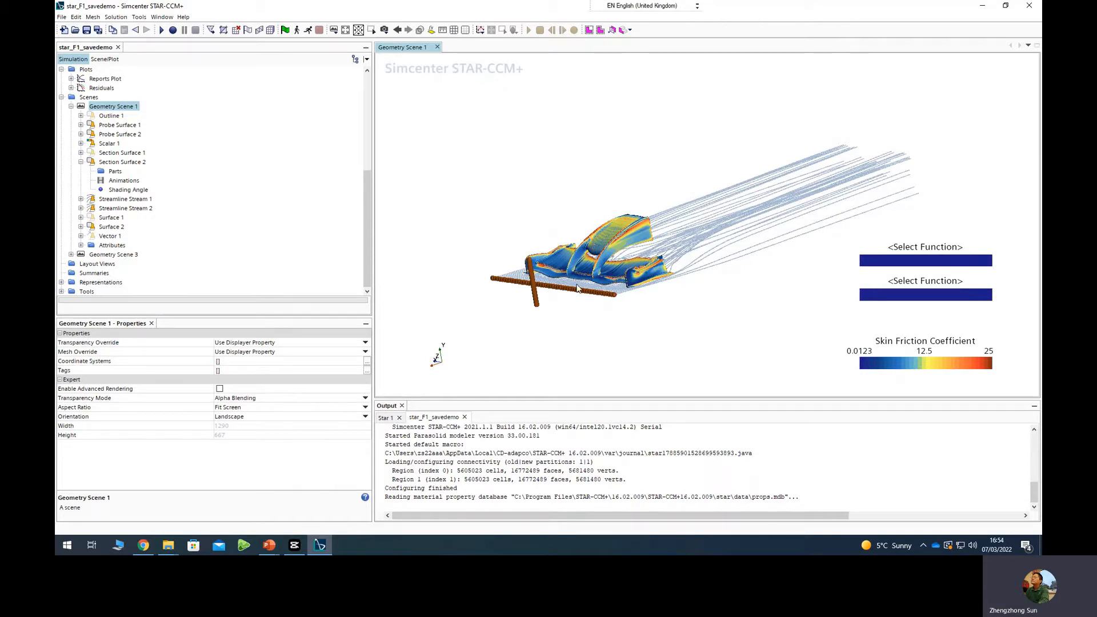
pyautogui.moveTo(577, 288); pyautogui.dragTo(568, 204)
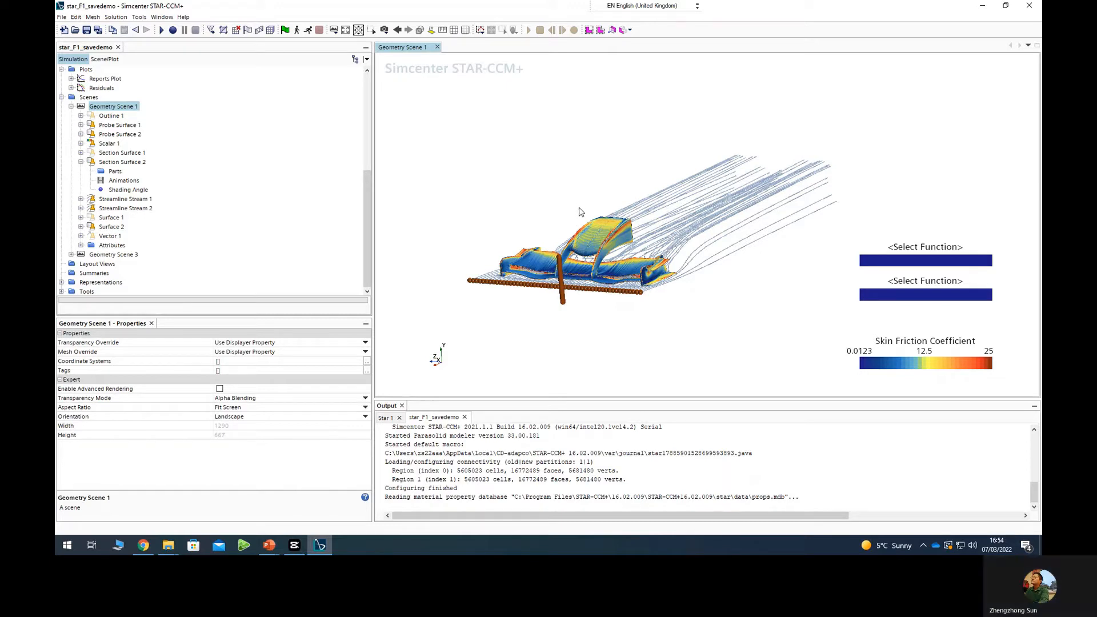
pyautogui.scroll(3, 622, 246)
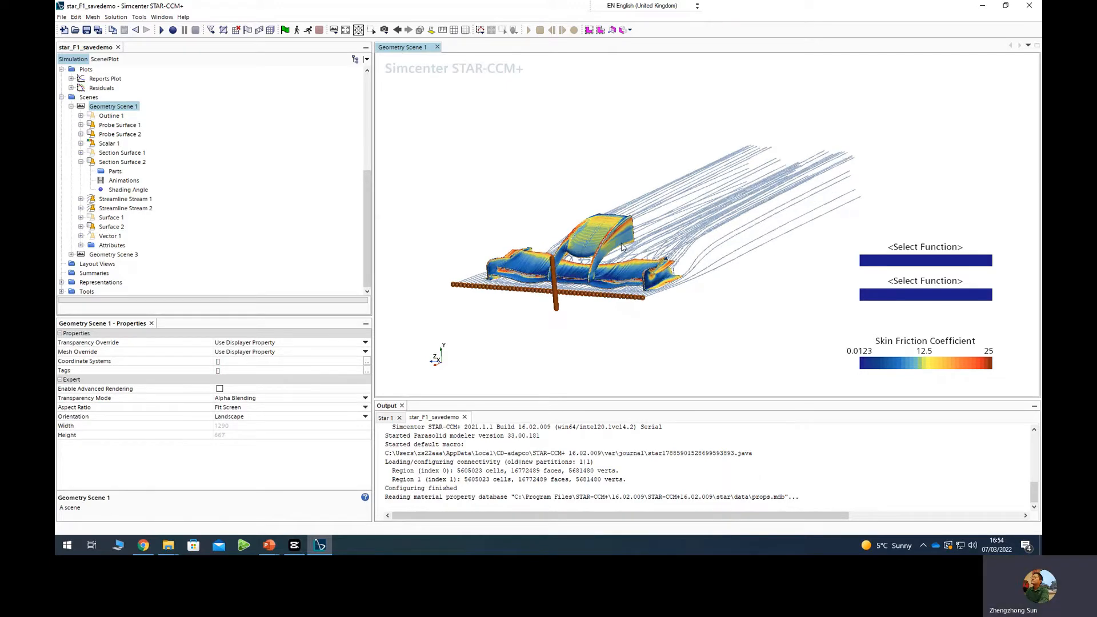
pyautogui.scroll(-3, 605, 261)
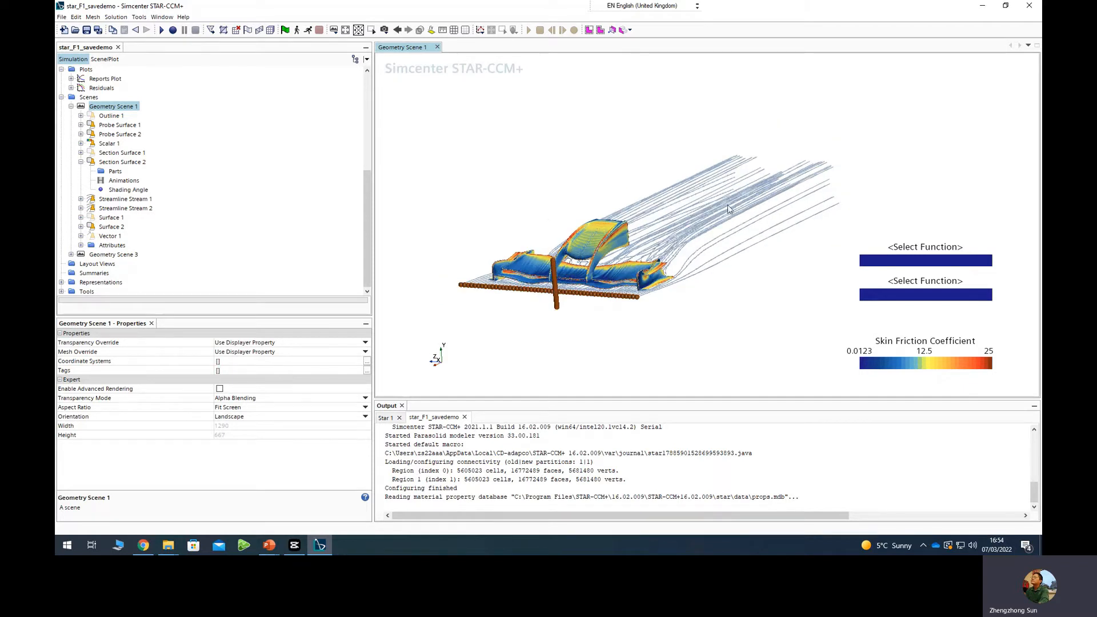
pyautogui.scroll(-2, 529, 269)
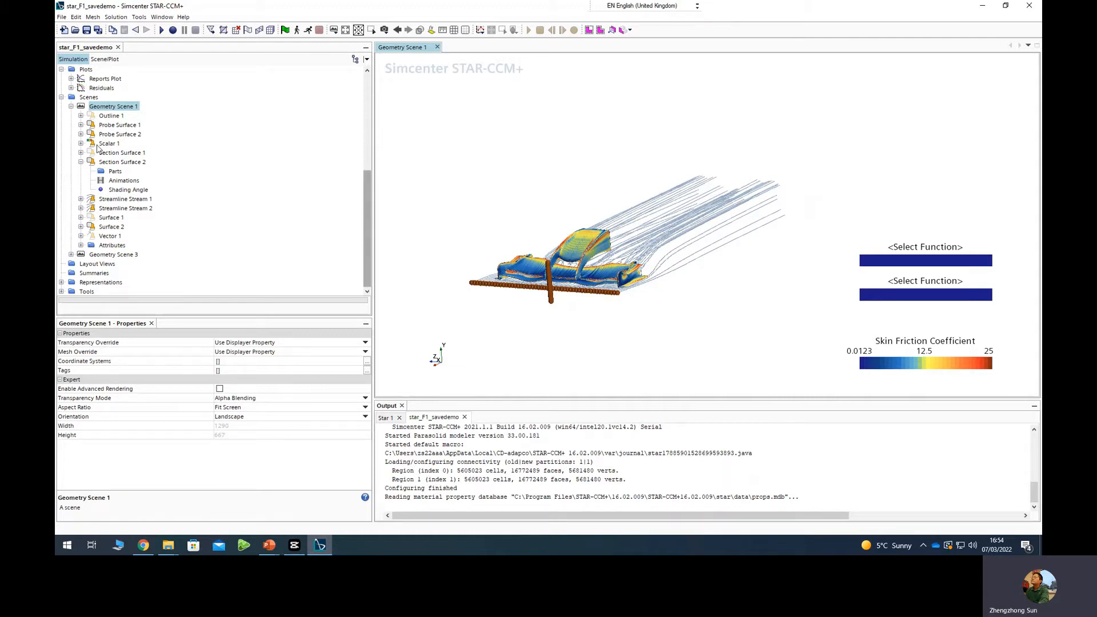
# Start a new plane section among the simulation's derived parts.
pyautogui.click(73, 60)
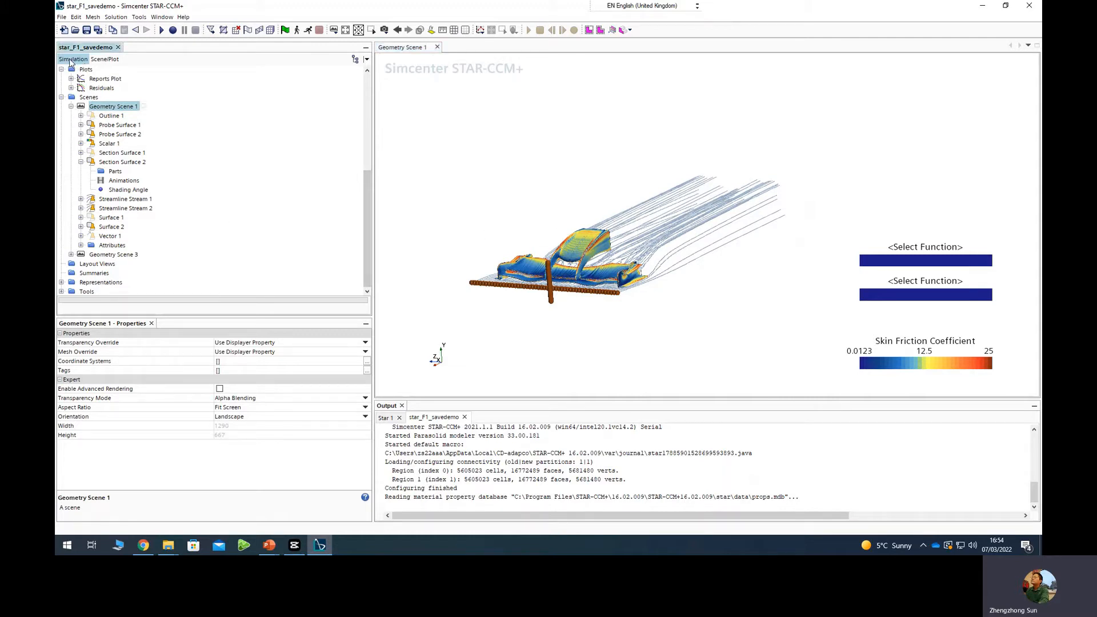
pyautogui.scroll(1, 91, 174)
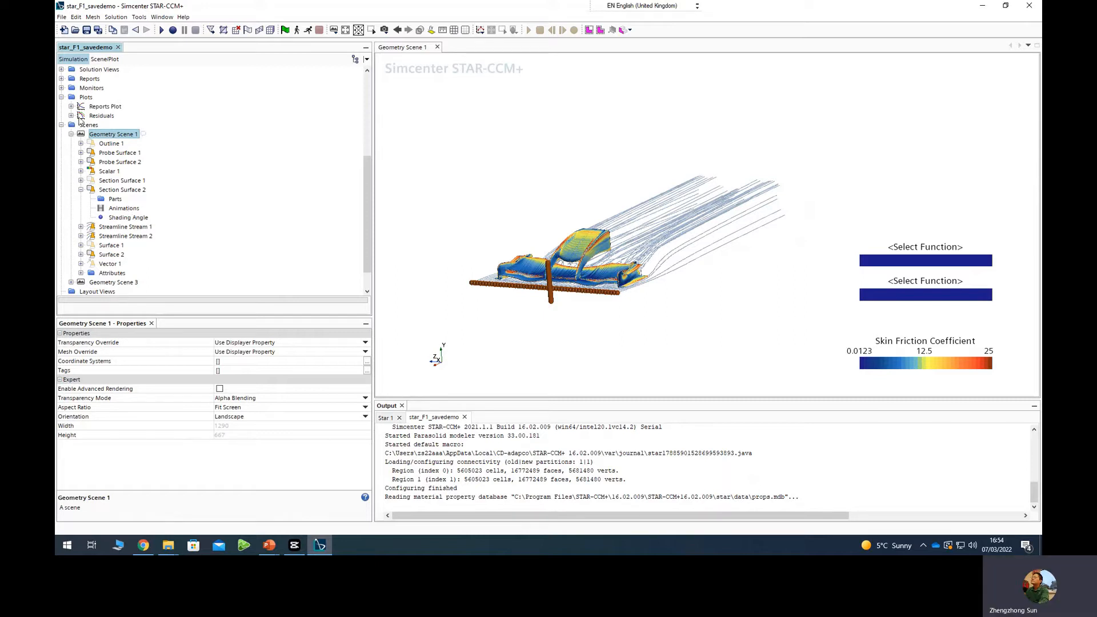
pyautogui.scroll(1, 80, 116)
pyautogui.scroll(5, 80, 117)
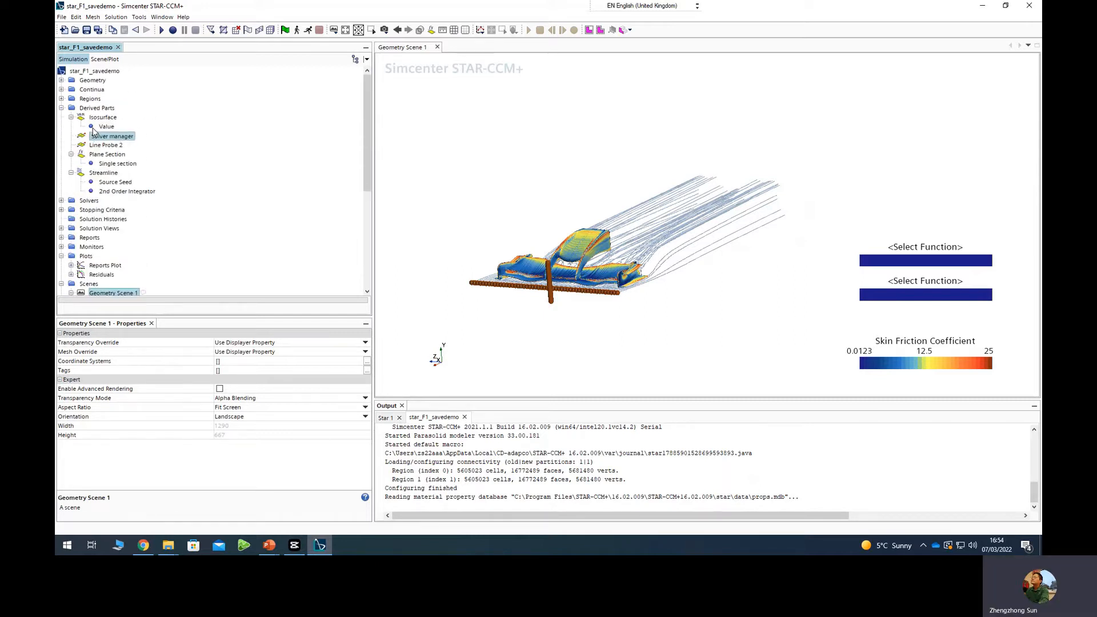
pyautogui.click(102, 108)
pyautogui.rightClick(99, 110)
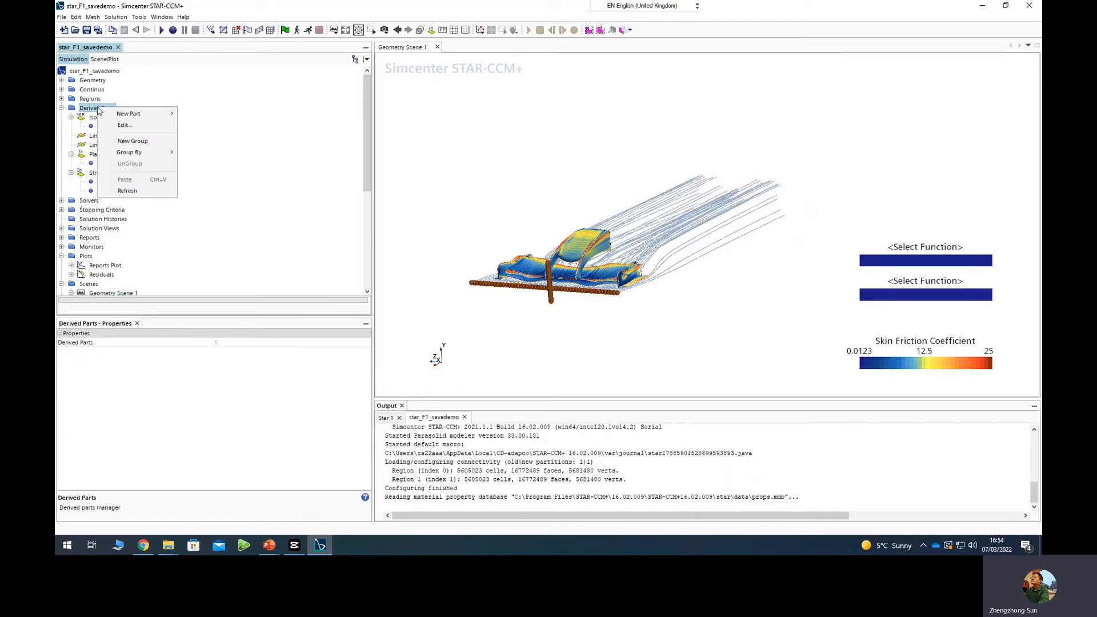
pyautogui.moveTo(131, 115)
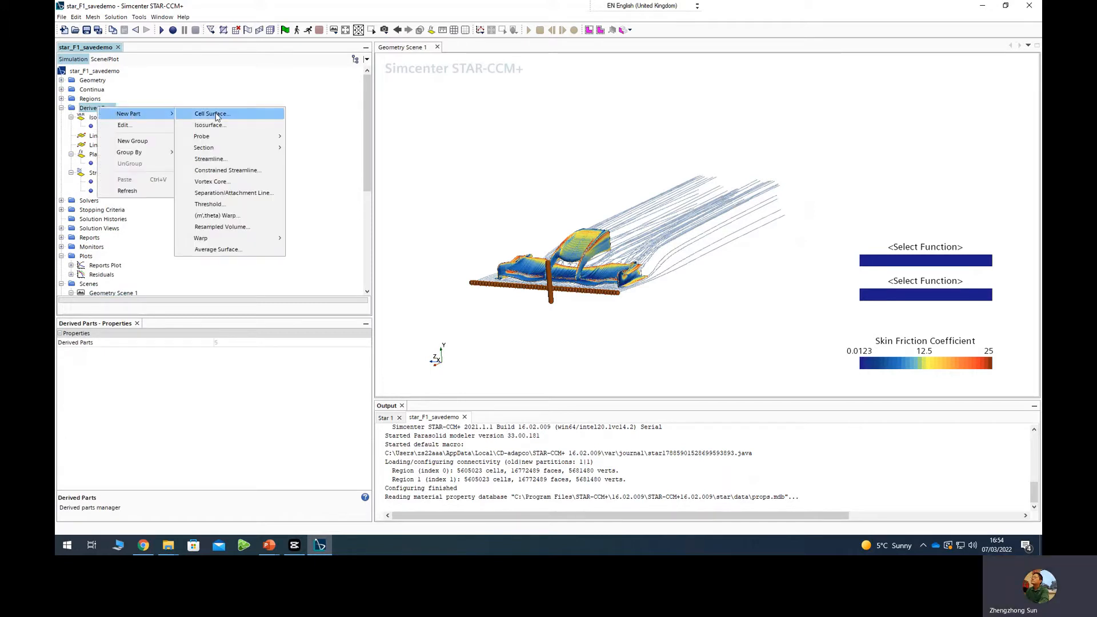
pyautogui.moveTo(222, 151)
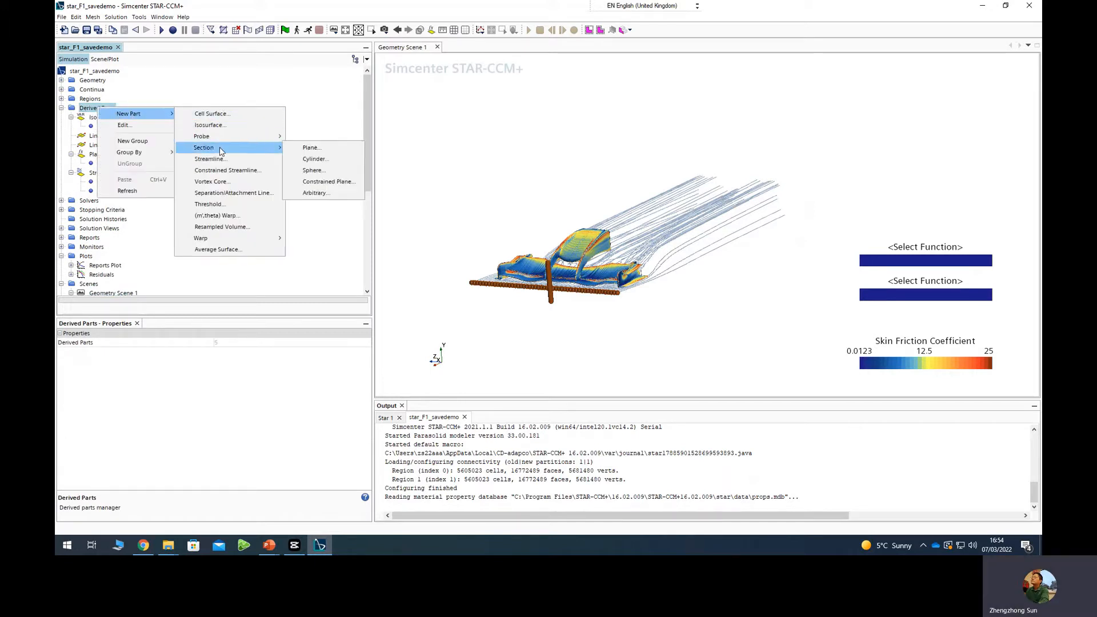
pyautogui.click(313, 148)
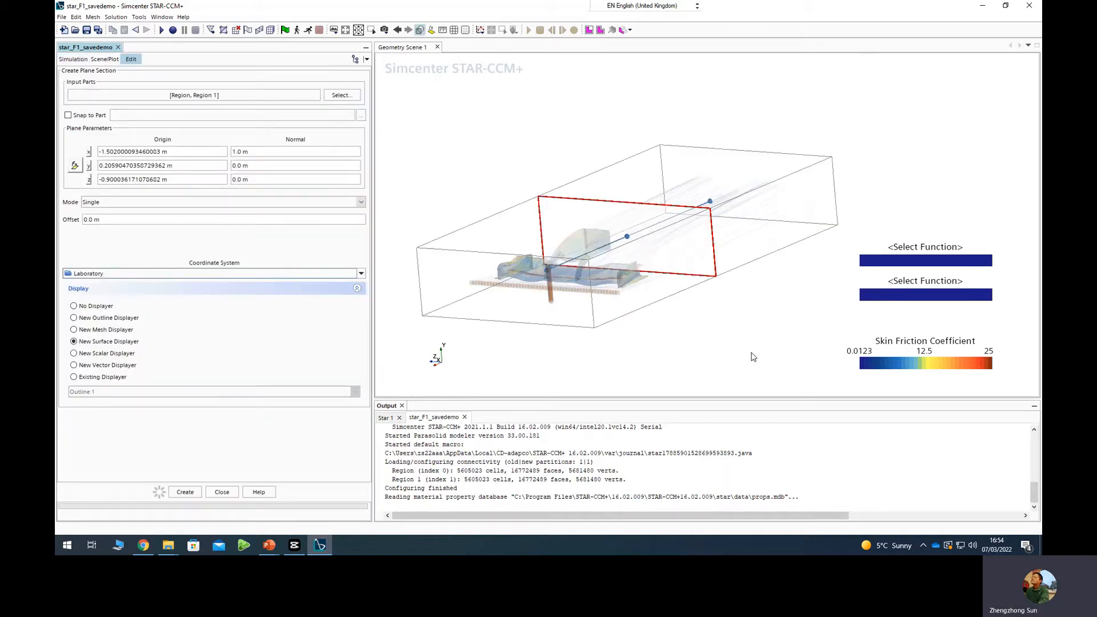
# Move the section plane along the X axis to about -0.58 m, near the rear of the front wing.
pyautogui.moveTo(753, 356); pyautogui.dragTo(676, 367)
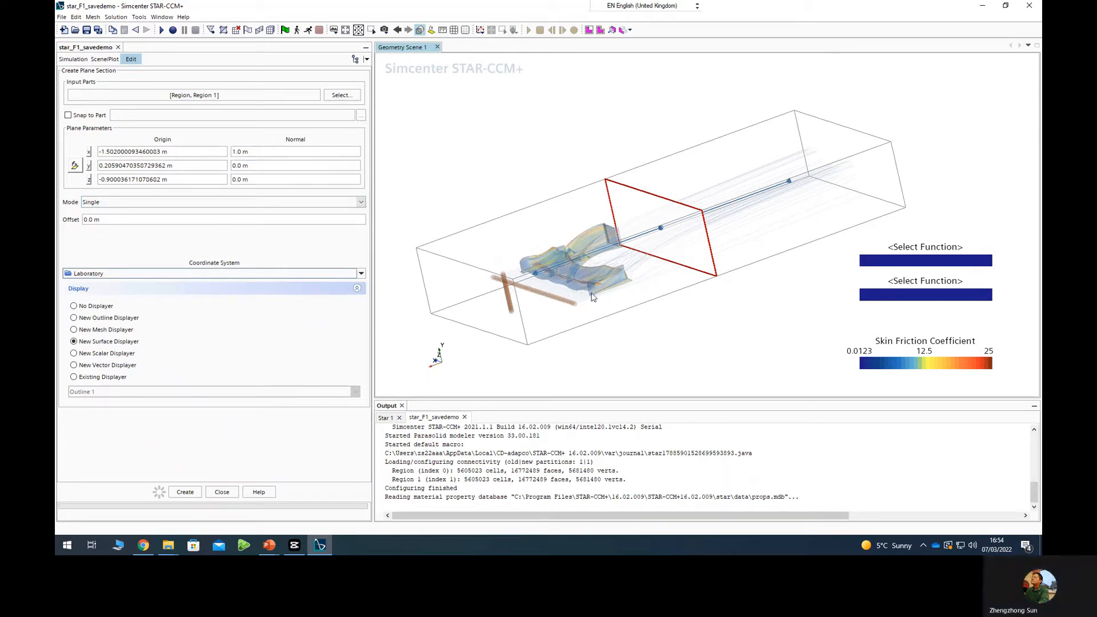
pyautogui.moveTo(640, 315)
pyautogui.mouseDown()
pyautogui.moveTo(575, 322)
pyautogui.moveTo(653, 339)
pyautogui.moveTo(636, 282)
pyautogui.mouseUp()
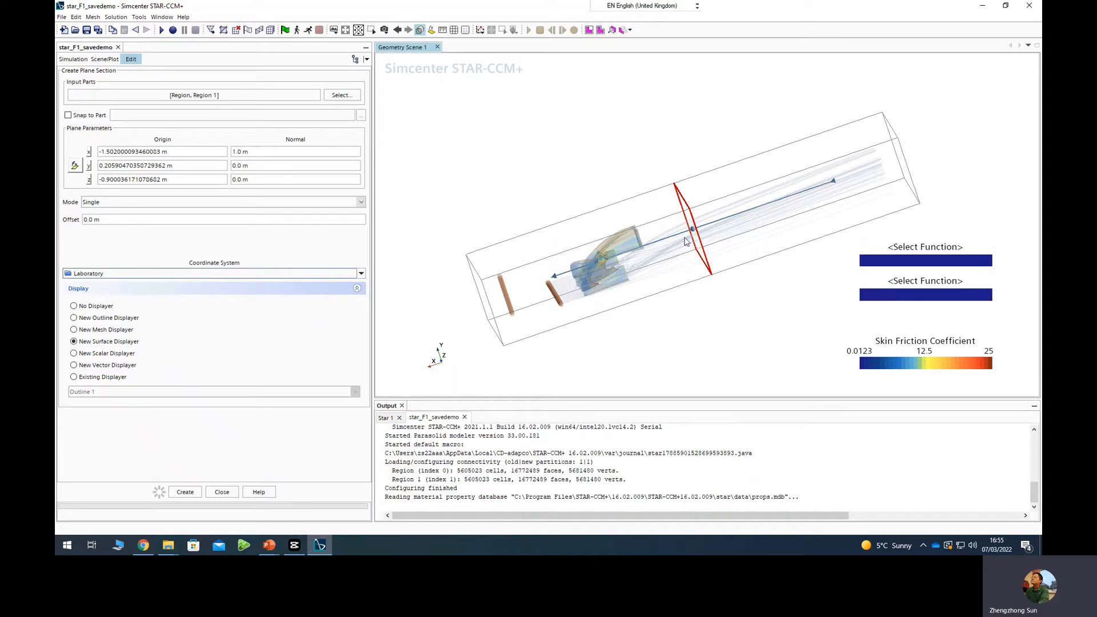
pyautogui.moveTo(693, 234); pyautogui.dragTo(639, 272)
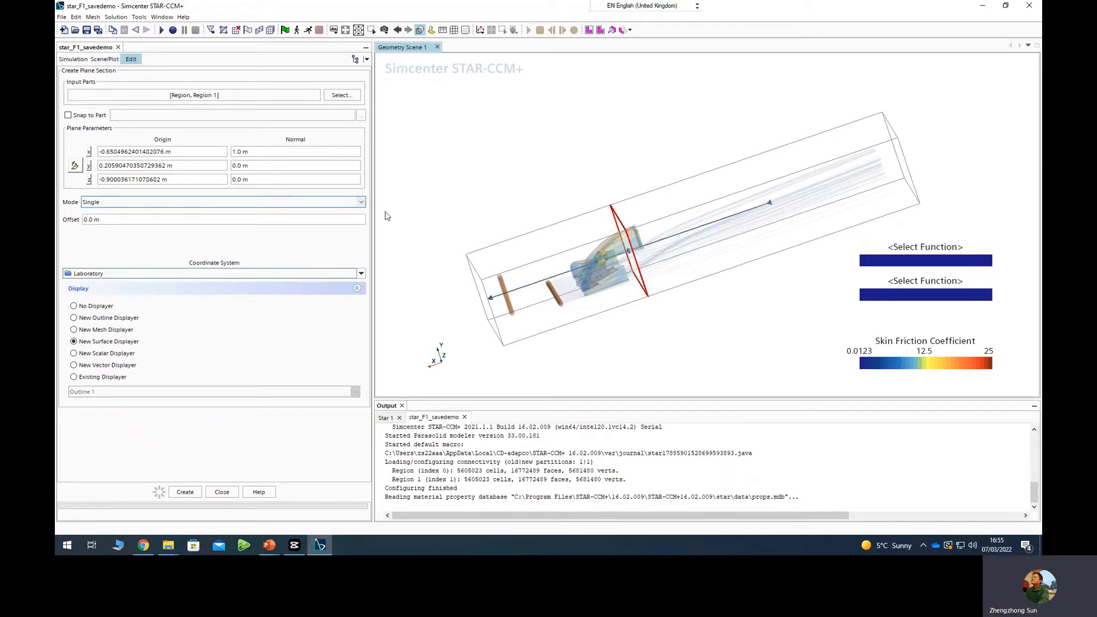
pyautogui.moveTo(612, 353); pyautogui.dragTo(558, 281)
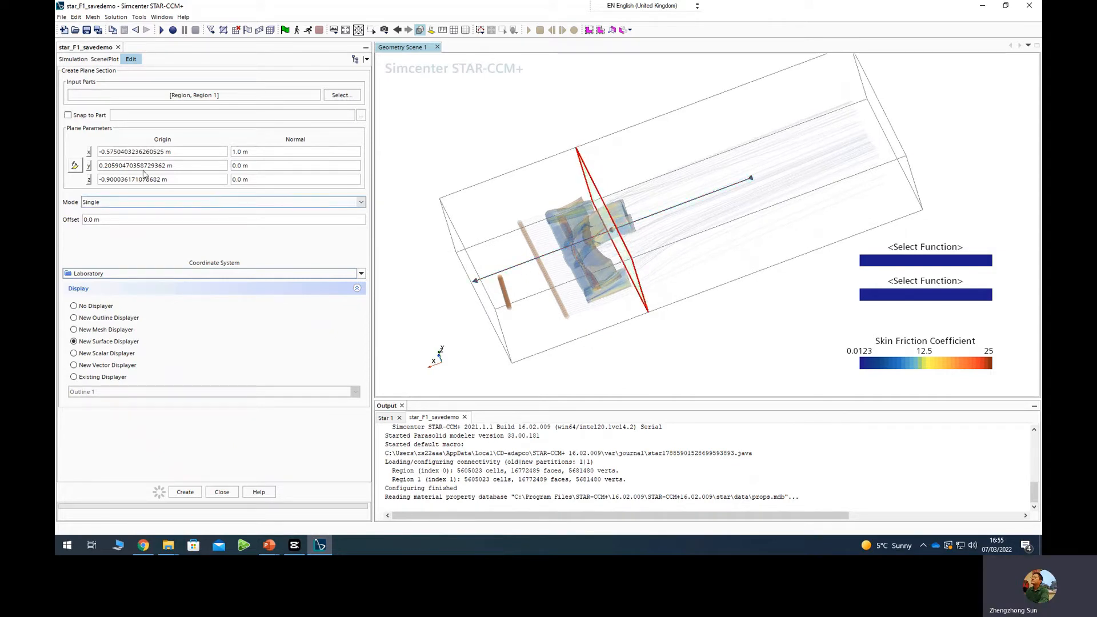
# Set the plane section's origin to X -0.6 m, Y 0 m, Z 0 m and create it with a new surface displayer.
pyautogui.moveTo(99, 151); pyautogui.dragTo(192, 155)
pyautogui.write('-0.6')
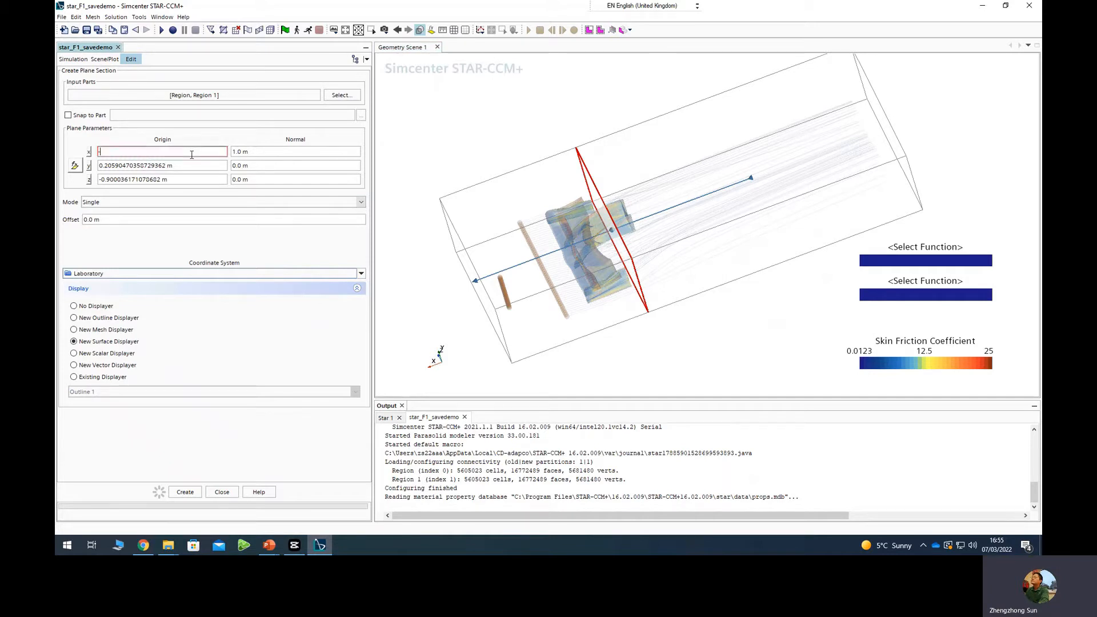
pyautogui.press('Tab')
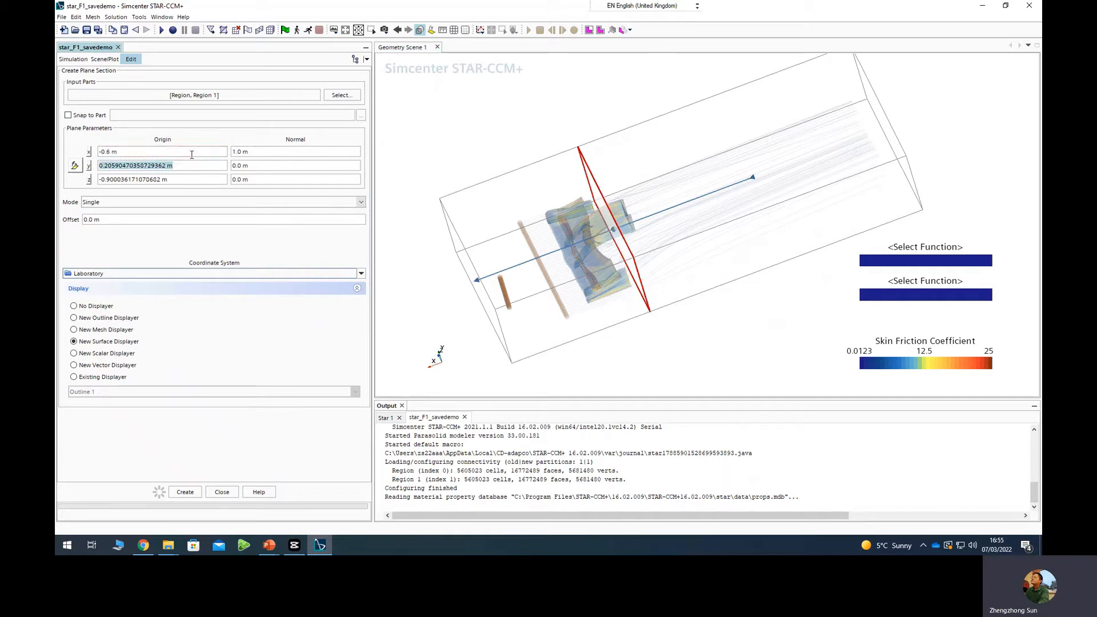
pyautogui.write('0')
pyautogui.press('Tab')
pyautogui.write('0')
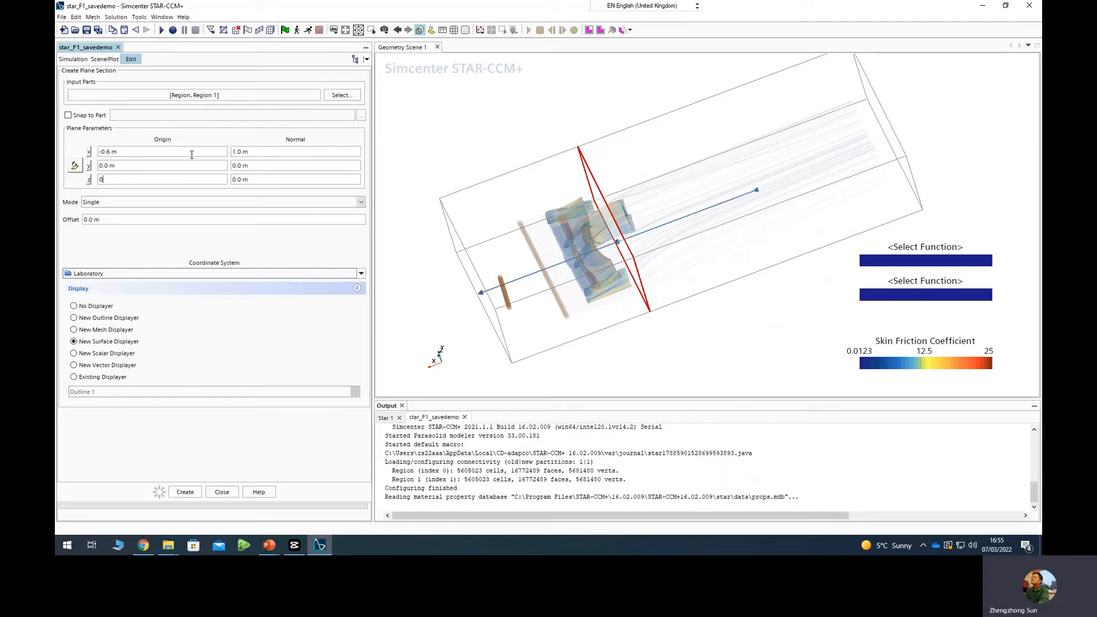
pyautogui.click(184, 492)
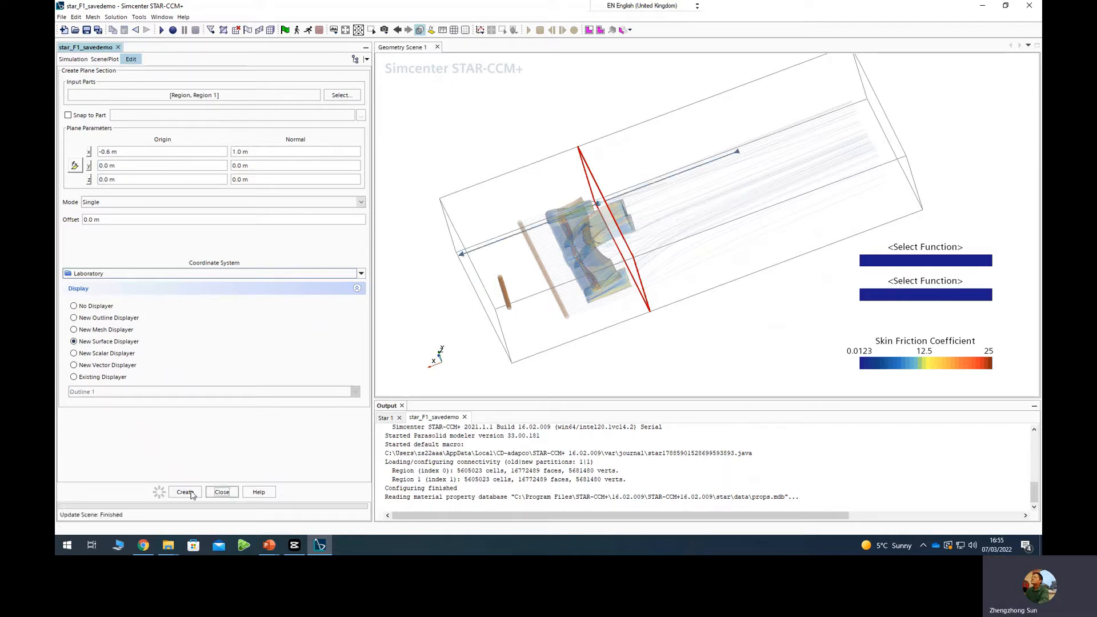
pyautogui.click(221, 492)
pyautogui.moveTo(607, 350); pyautogui.dragTo(713, 346)
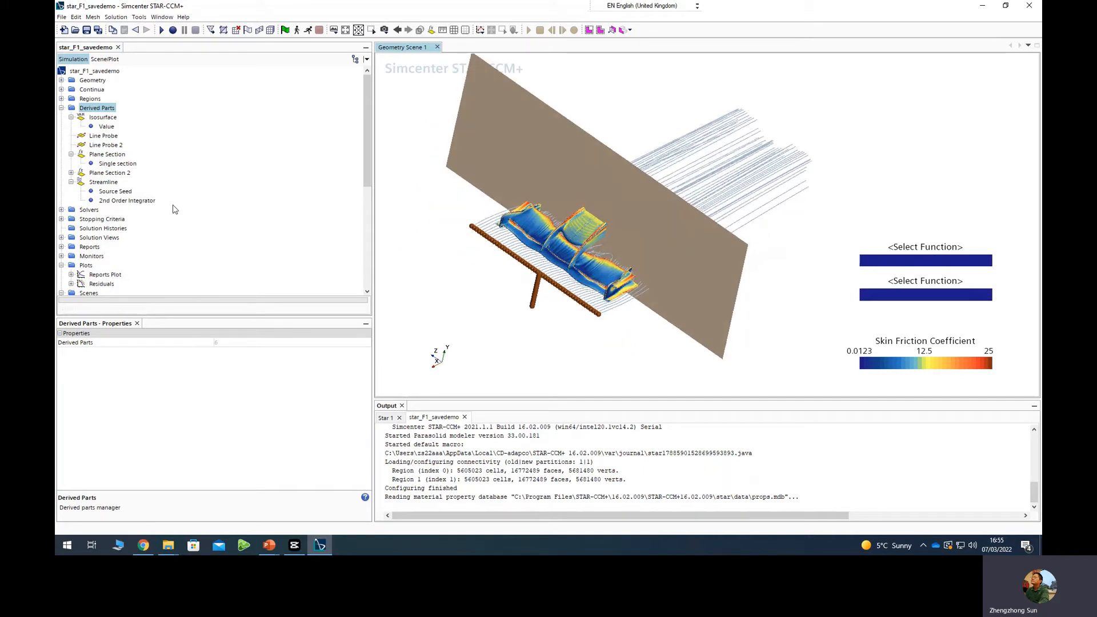
# Add a new scalar displayer to Geometry Scene 1.
pyautogui.click(105, 59)
pyautogui.scroll(3, 109, 132)
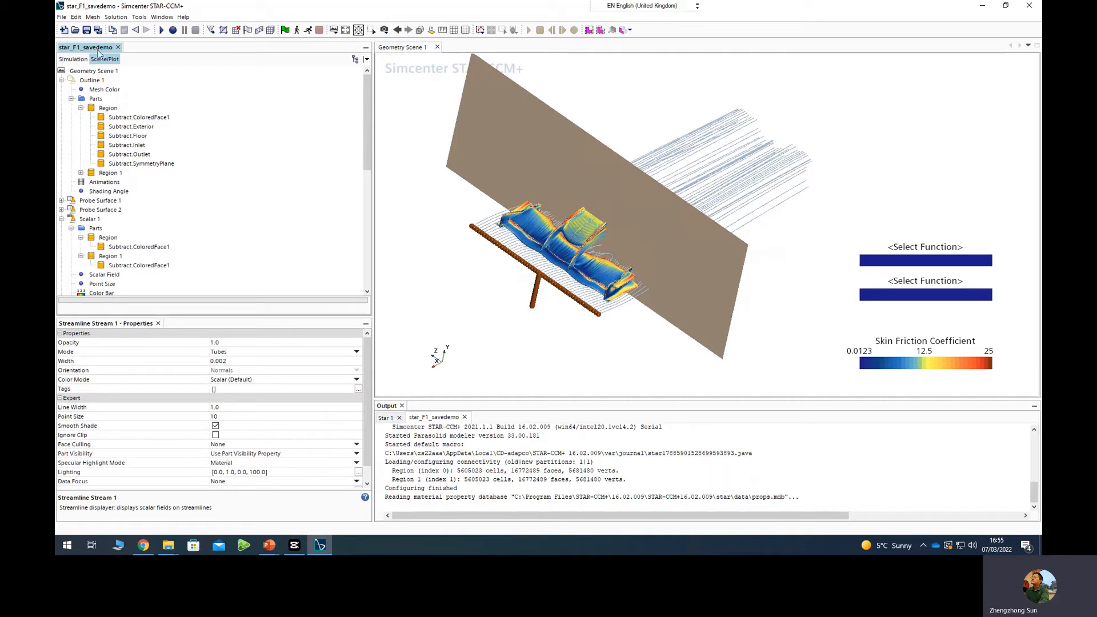
pyautogui.click(91, 221)
pyautogui.scroll(-2, 88, 235)
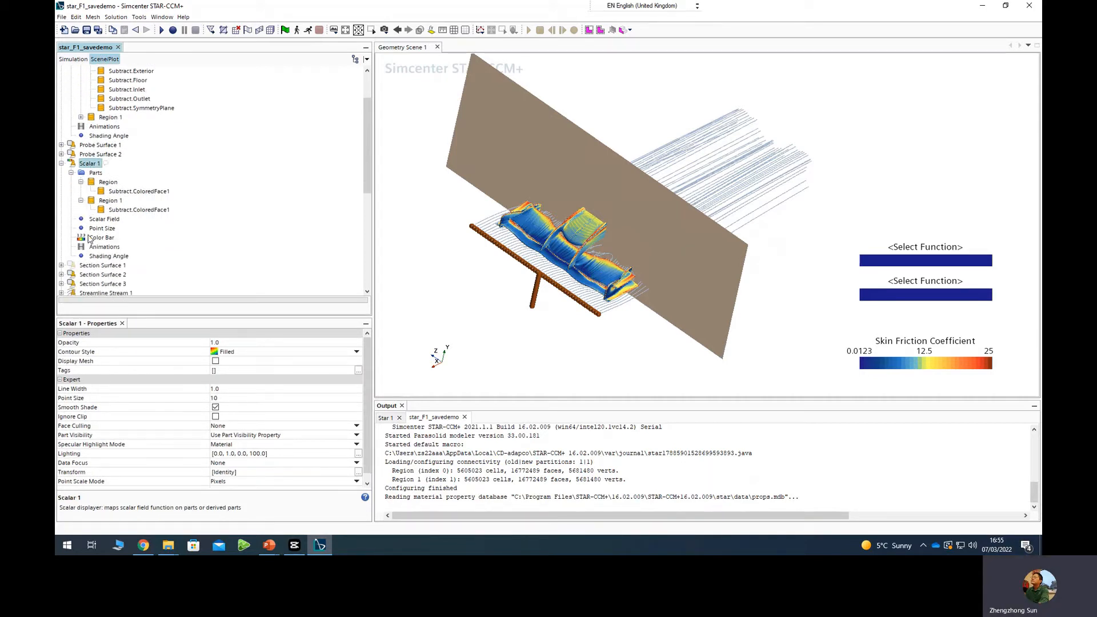
pyautogui.scroll(2, 93, 201)
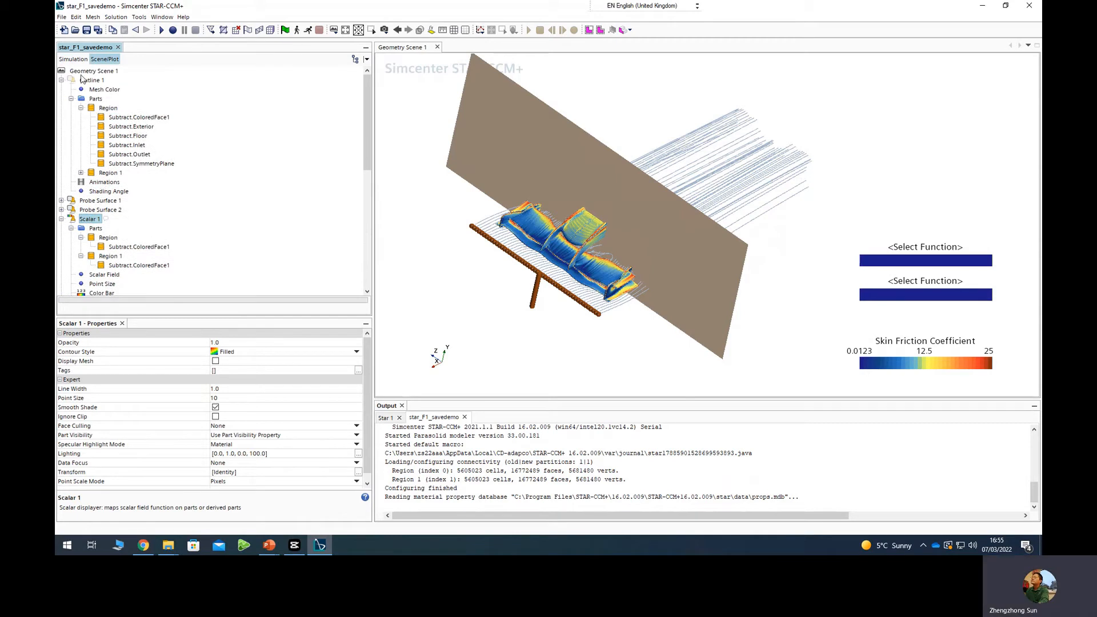
pyautogui.click(86, 72)
pyautogui.rightClick(82, 74)
pyautogui.moveTo(170, 104)
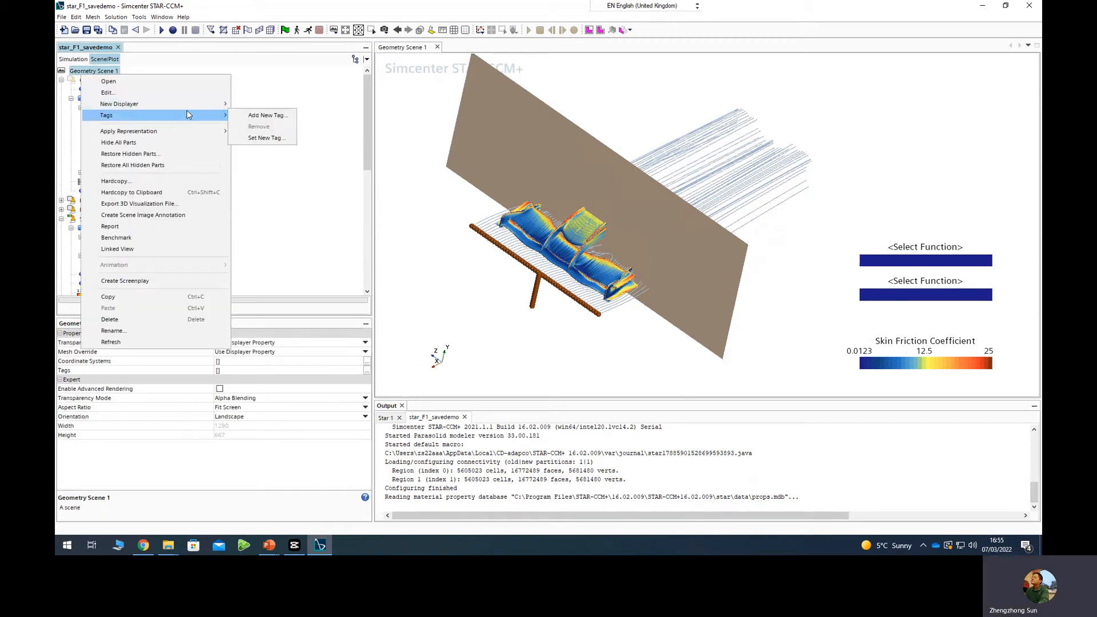
pyautogui.click(257, 138)
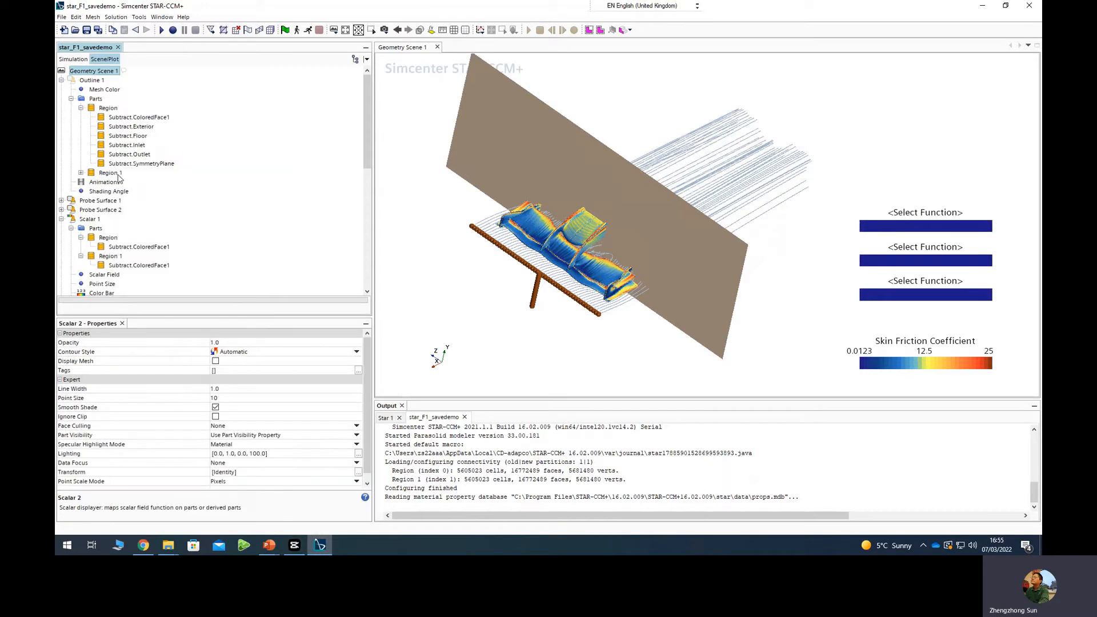
# Assign the derived part Plane Section 2 as the only part of the Scalar 2 displayer.
pyautogui.scroll(-8, 119, 179)
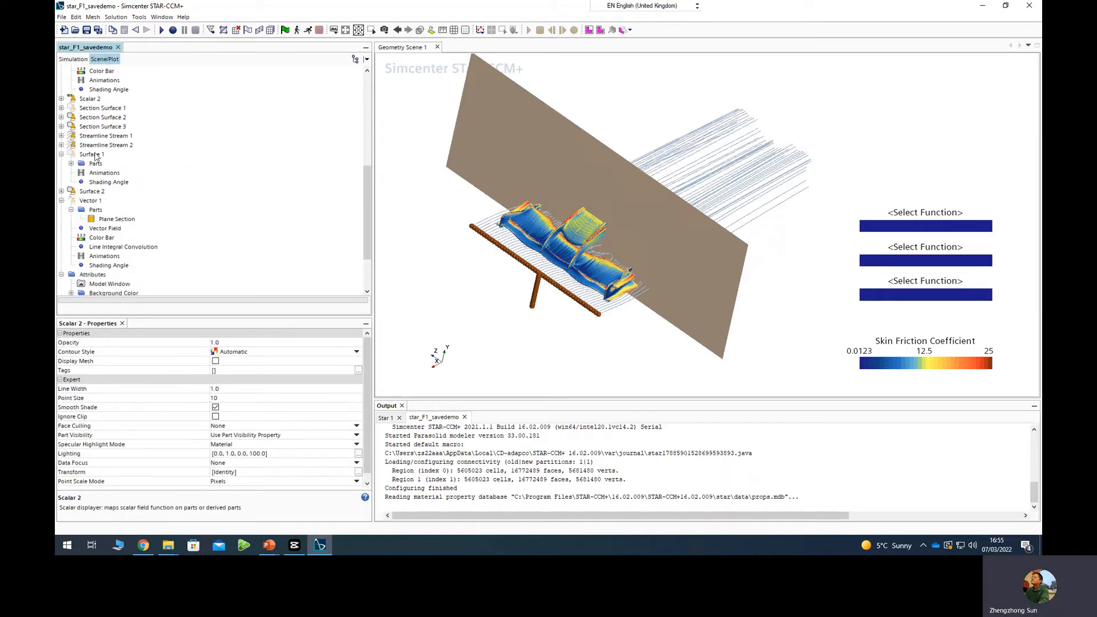
pyautogui.click(90, 98)
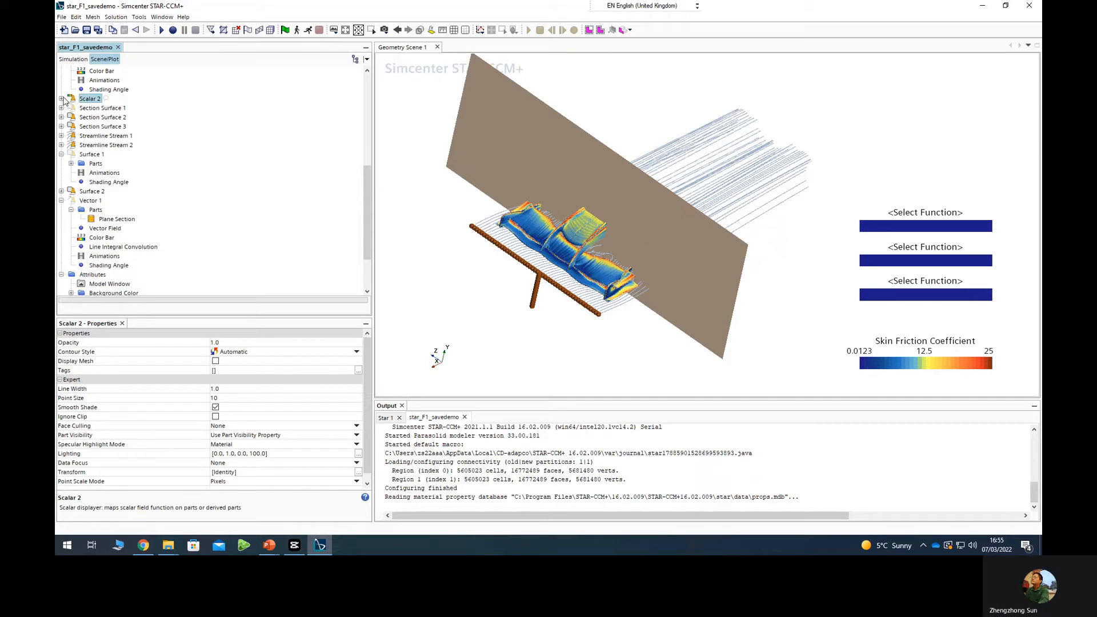
pyautogui.click(61, 99)
pyautogui.click(95, 108)
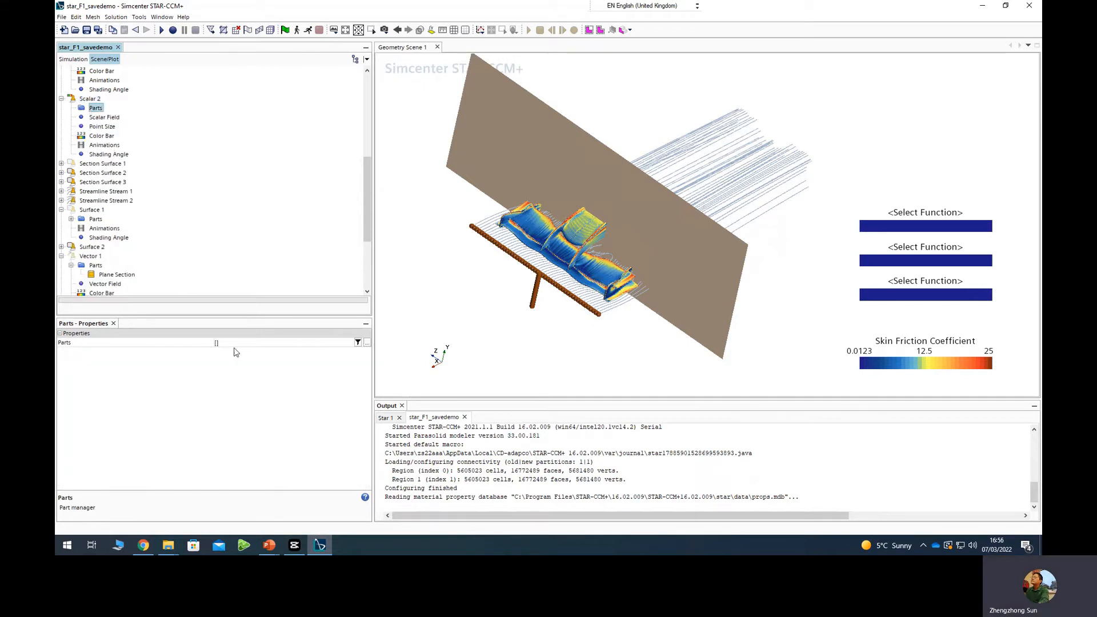
pyautogui.click(234, 344)
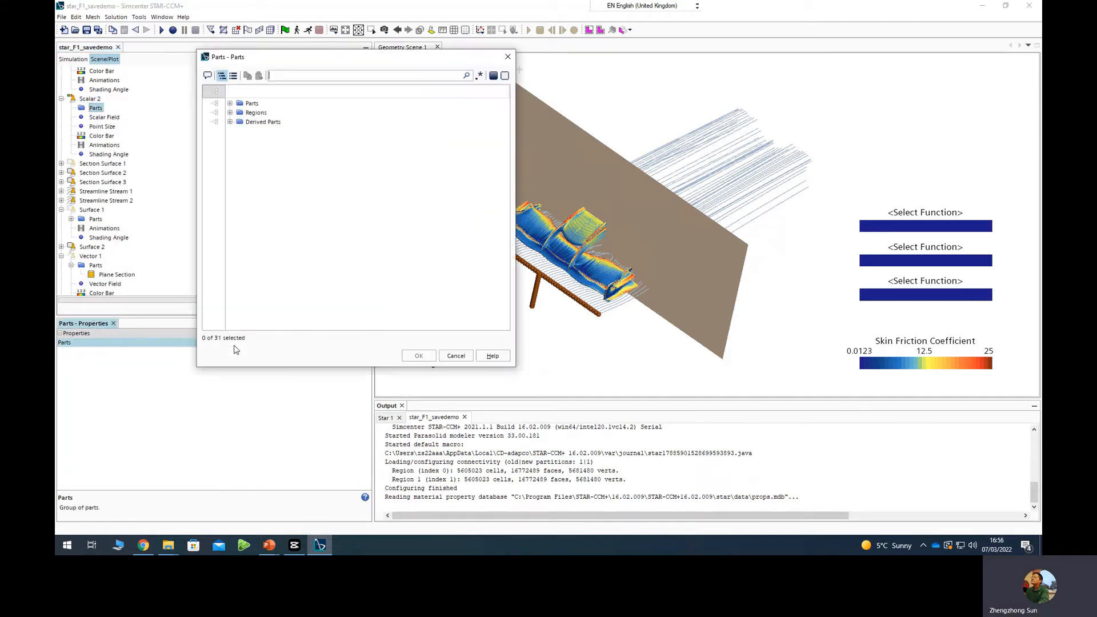
pyautogui.click(230, 121)
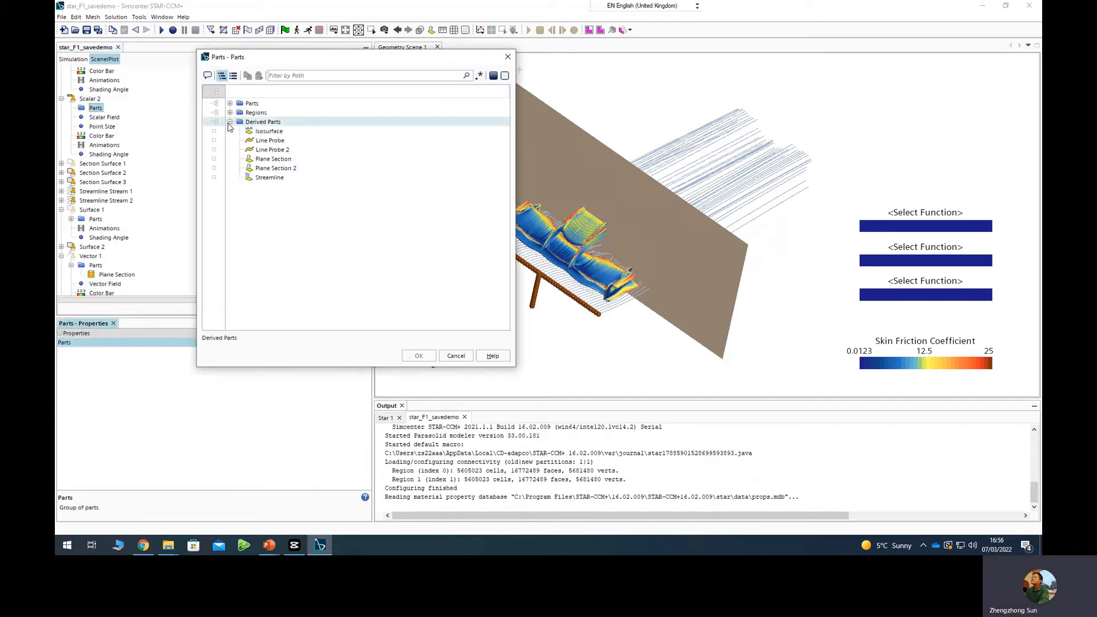
pyautogui.click(284, 169)
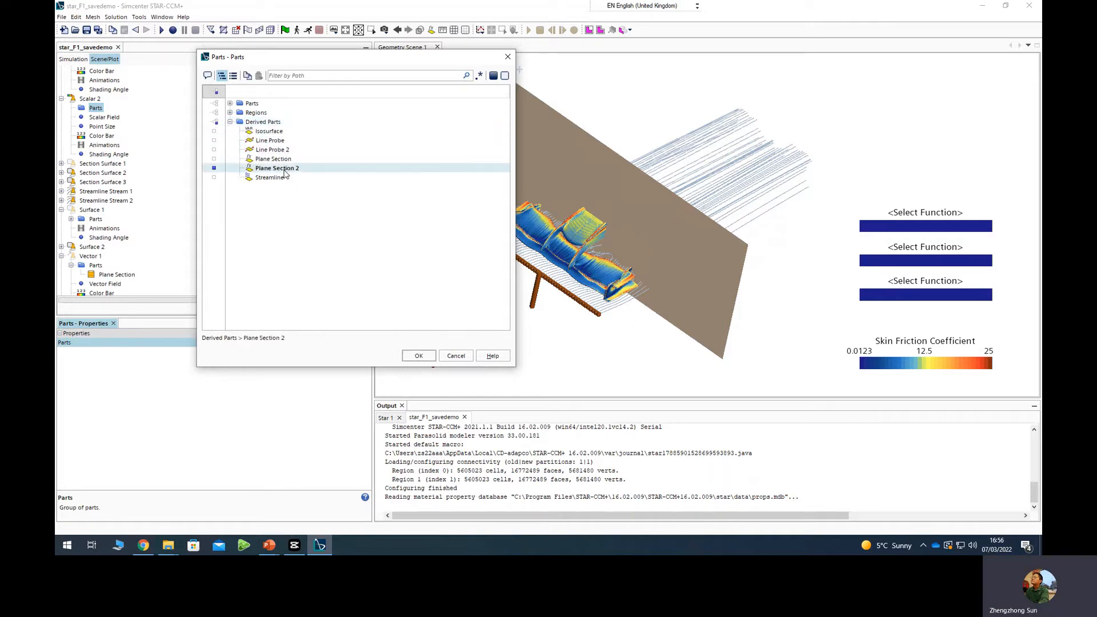
pyautogui.click(419, 356)
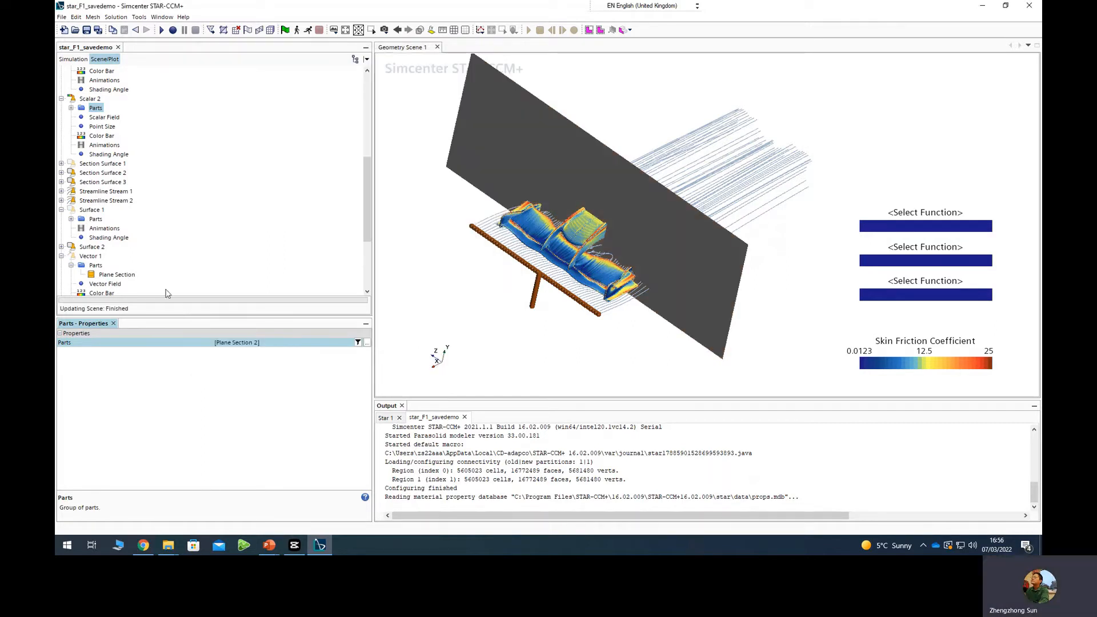
# Set the Scalar 2 displayer's scalar field function to the laboratory i component of Vorticity.
pyautogui.click(101, 117)
pyautogui.click(258, 343)
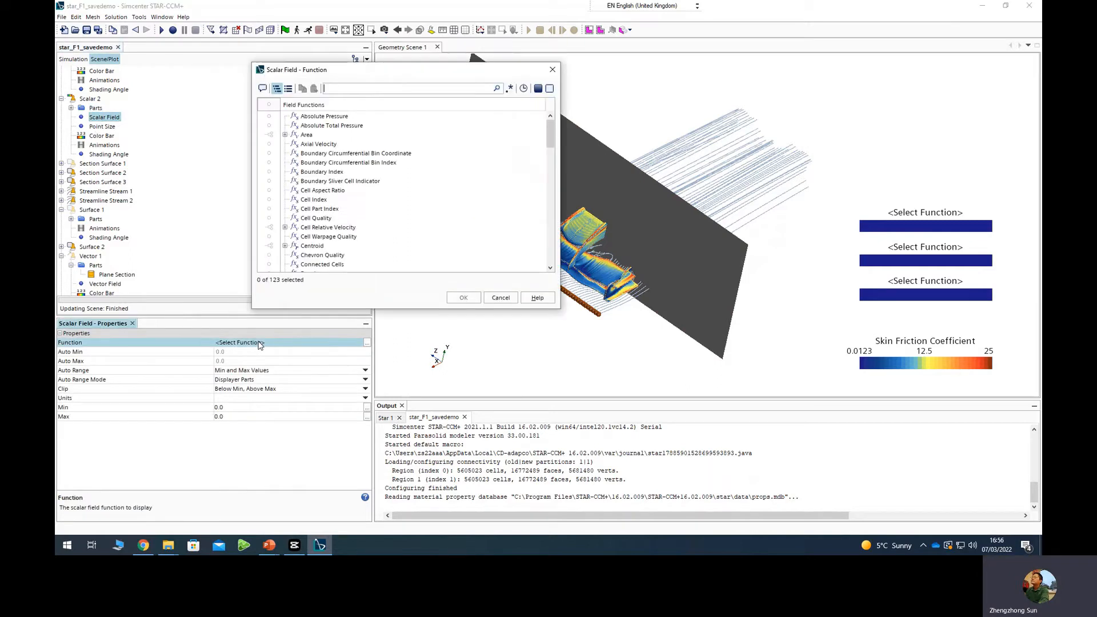
pyautogui.click(350, 89)
pyautogui.write('vorti')
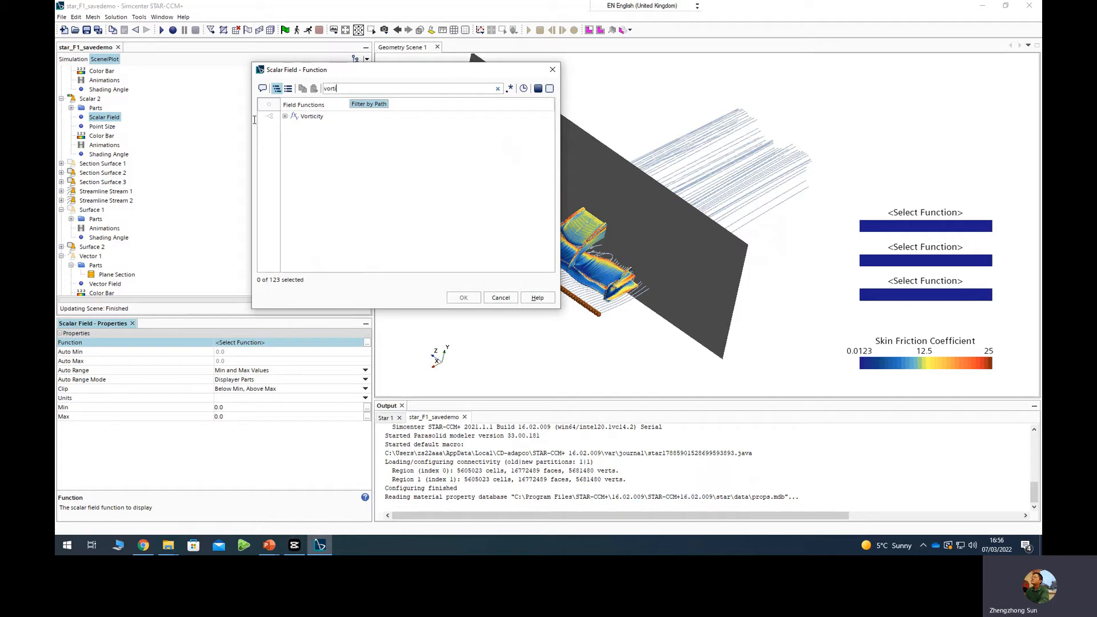
pyautogui.click(284, 116)
pyautogui.click(300, 136)
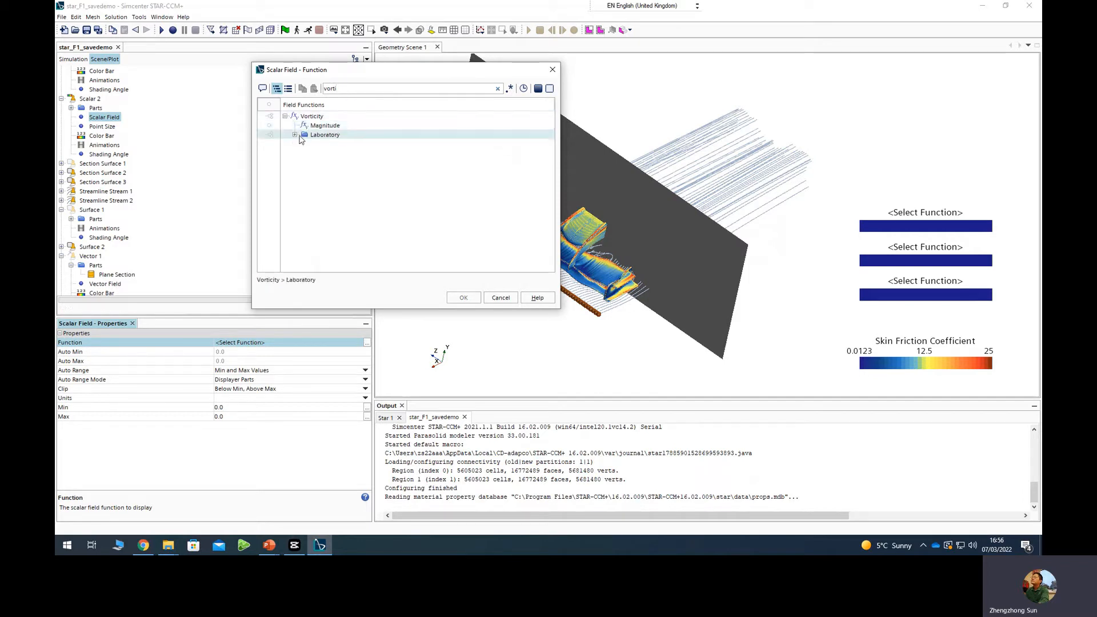
pyautogui.click(295, 136)
pyautogui.click(346, 144)
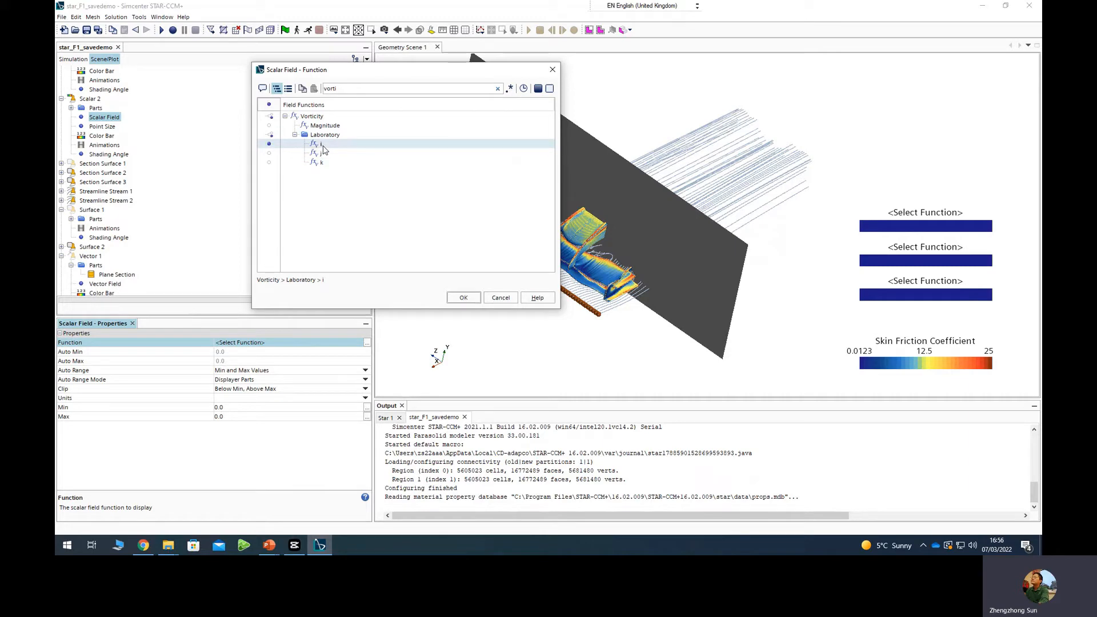
pyautogui.click(463, 297)
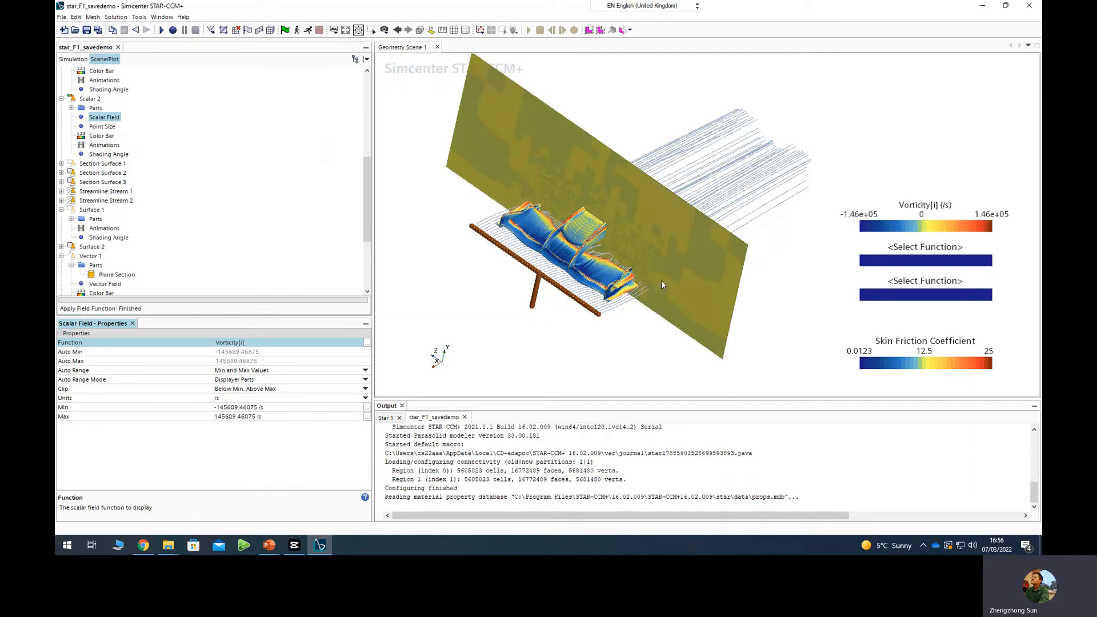
# Turn Auto Range off for the Scalar 2 displayer's scalar field.
pyautogui.moveTo(661, 279); pyautogui.dragTo(456, 293)
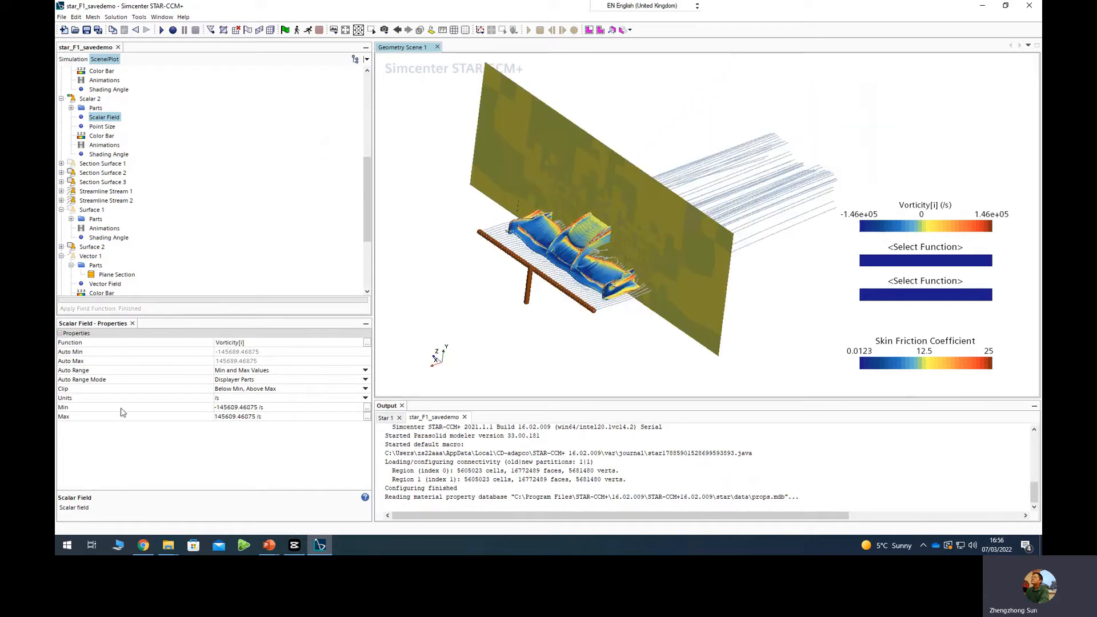
pyautogui.click(232, 372)
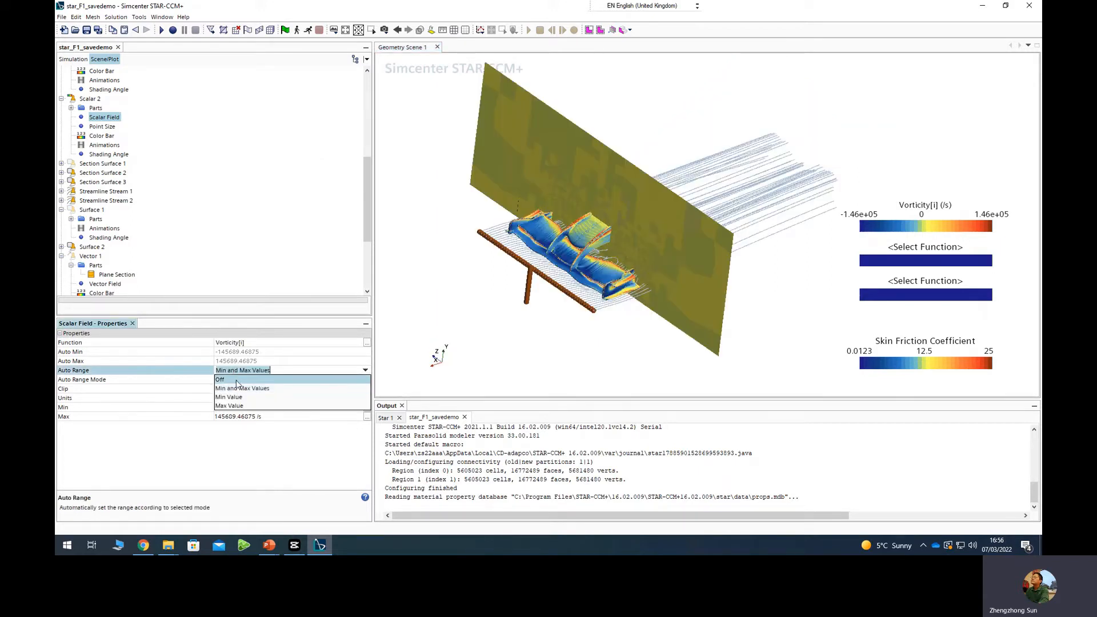
pyautogui.click(235, 380)
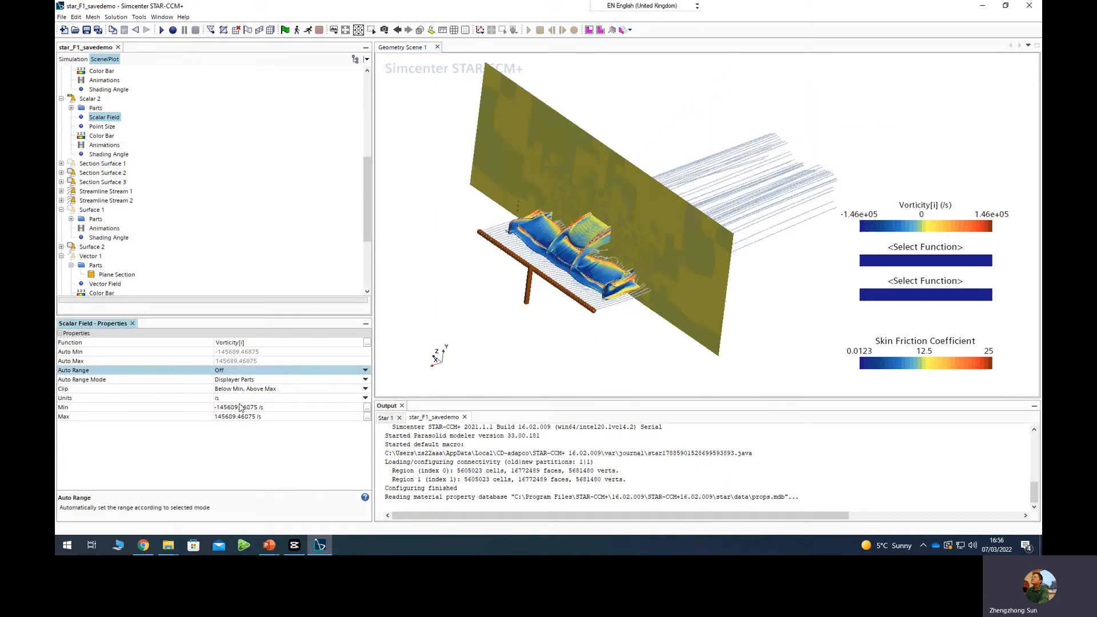
# Set the Vorticity[i] display range to a minimum of -100 /s and a maximum of 100 /s.
pyautogui.click(234, 407)
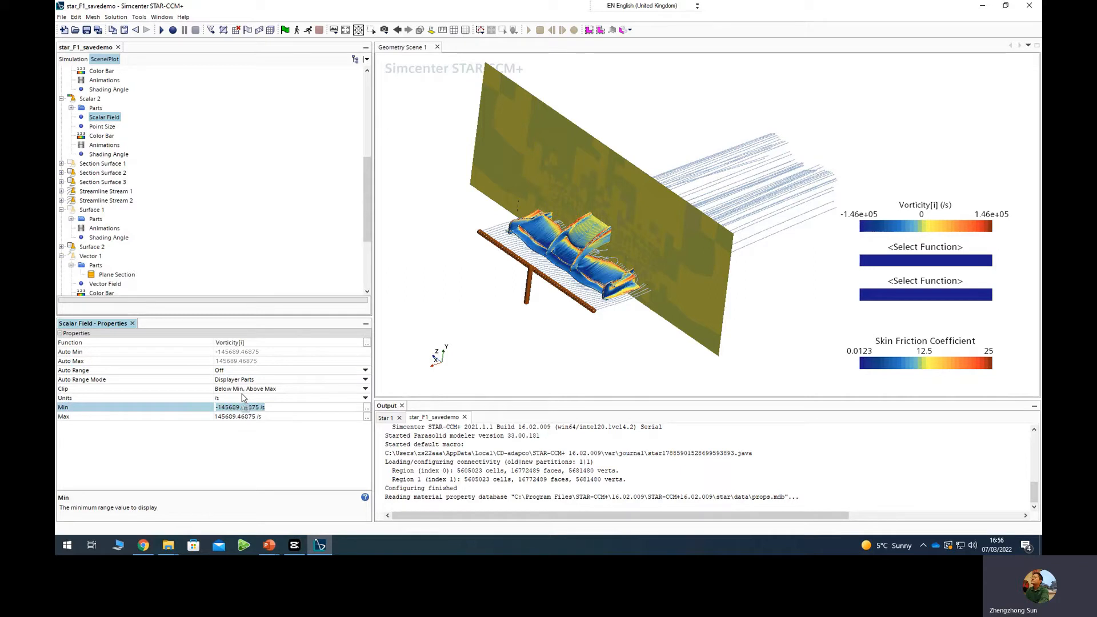
pyautogui.write('-100')
pyautogui.press('Return')
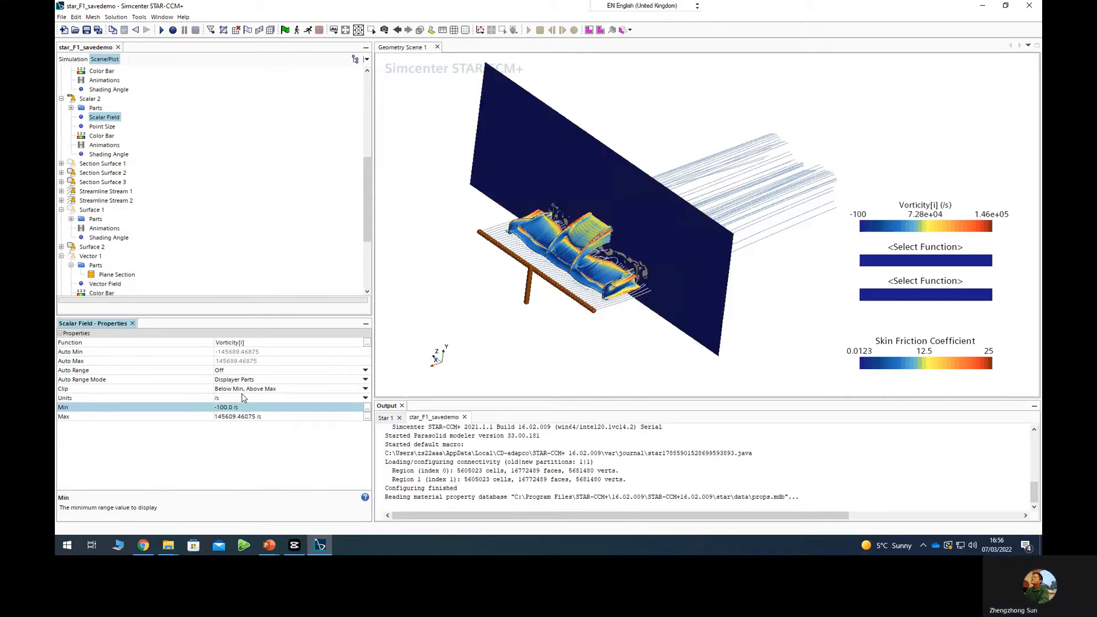
pyautogui.click(232, 416)
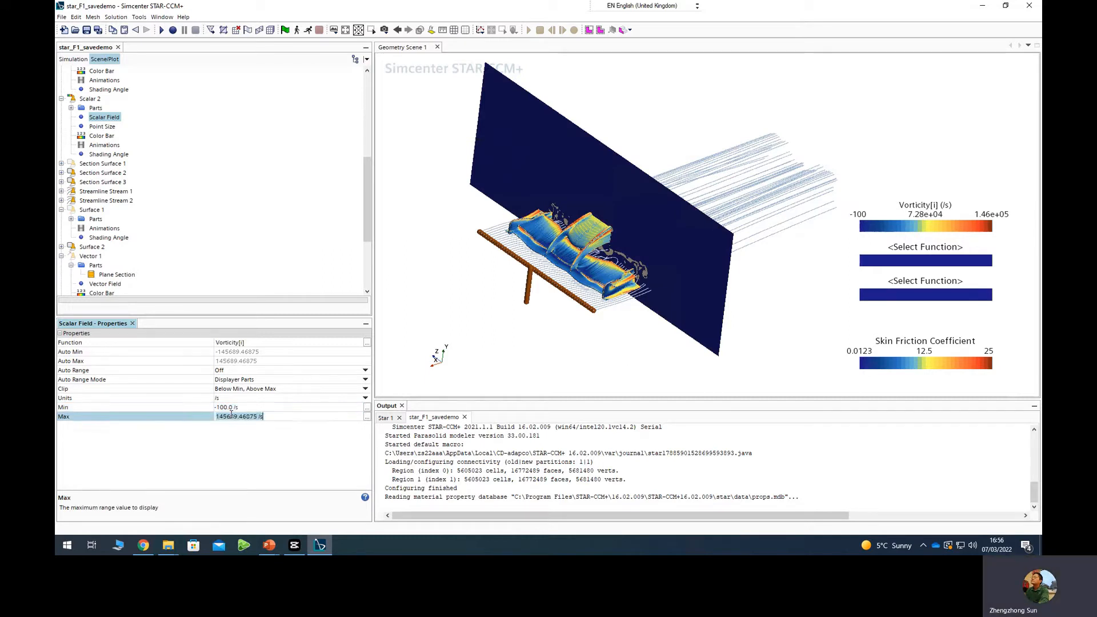
pyautogui.write('100')
pyautogui.press('Return')
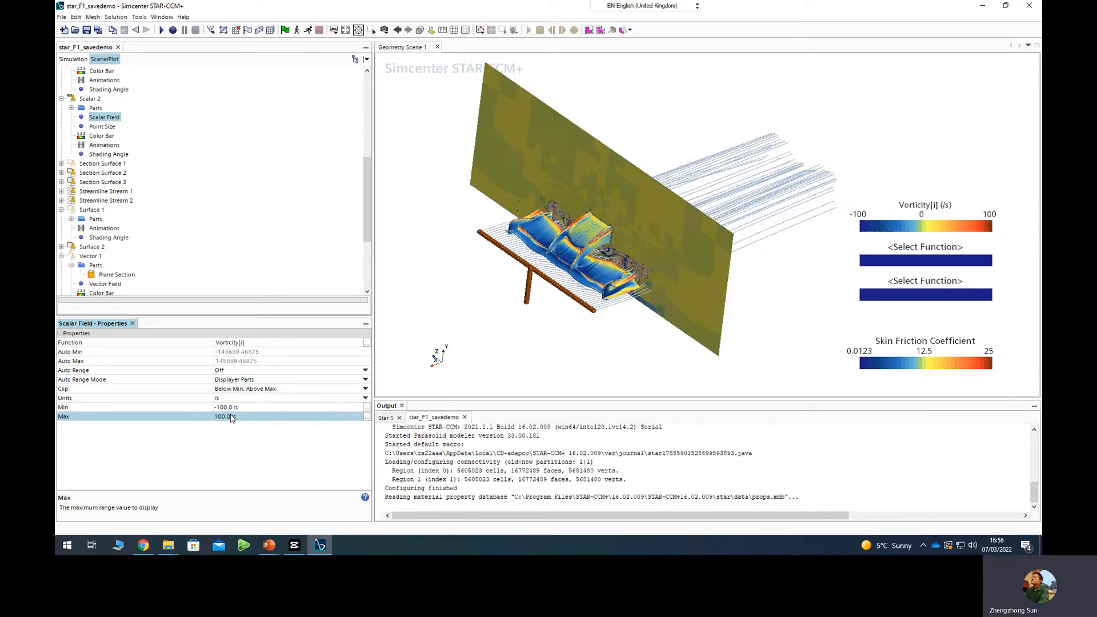
# Widen the Vorticity[i] display range to a minimum of -1000 /s and a maximum of 1000 /s.
pyautogui.scroll(2, 642, 276)
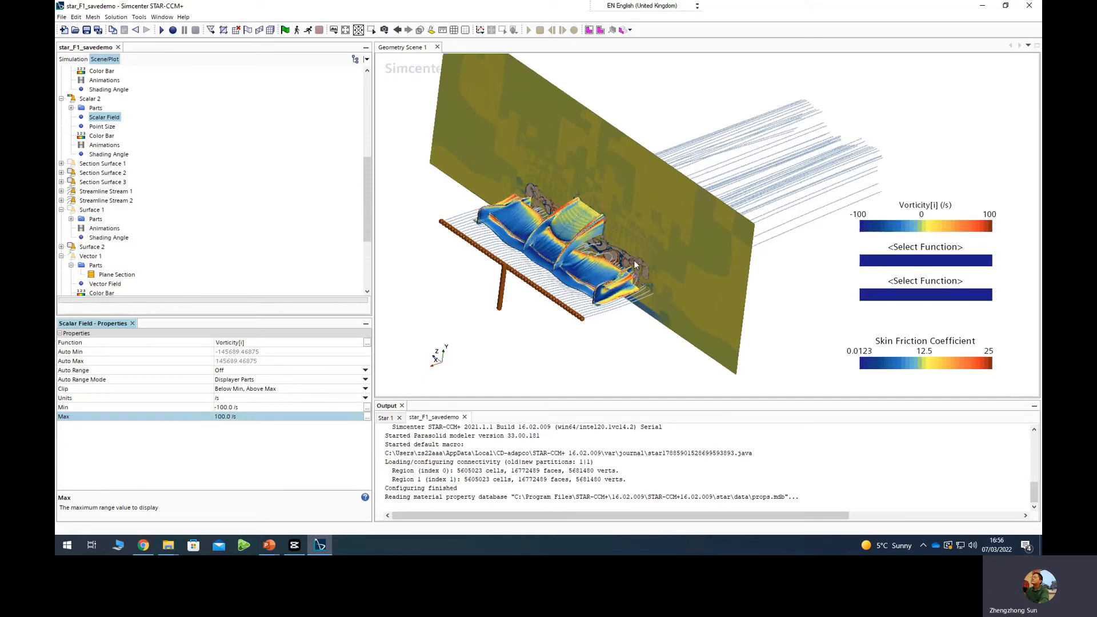
pyautogui.scroll(3, 635, 263)
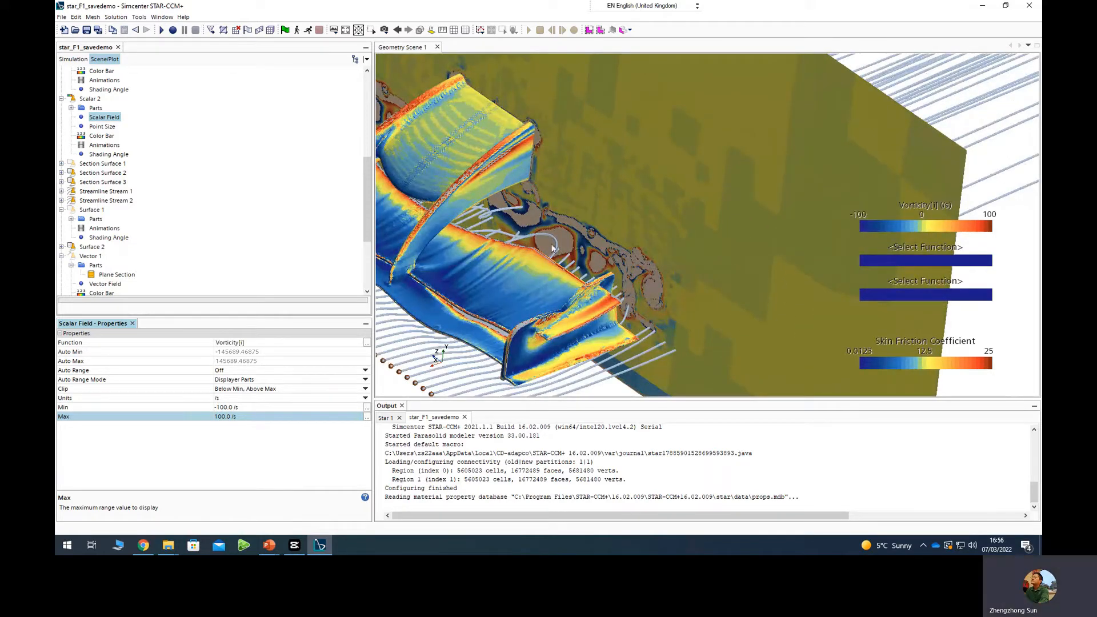
pyautogui.click(219, 408)
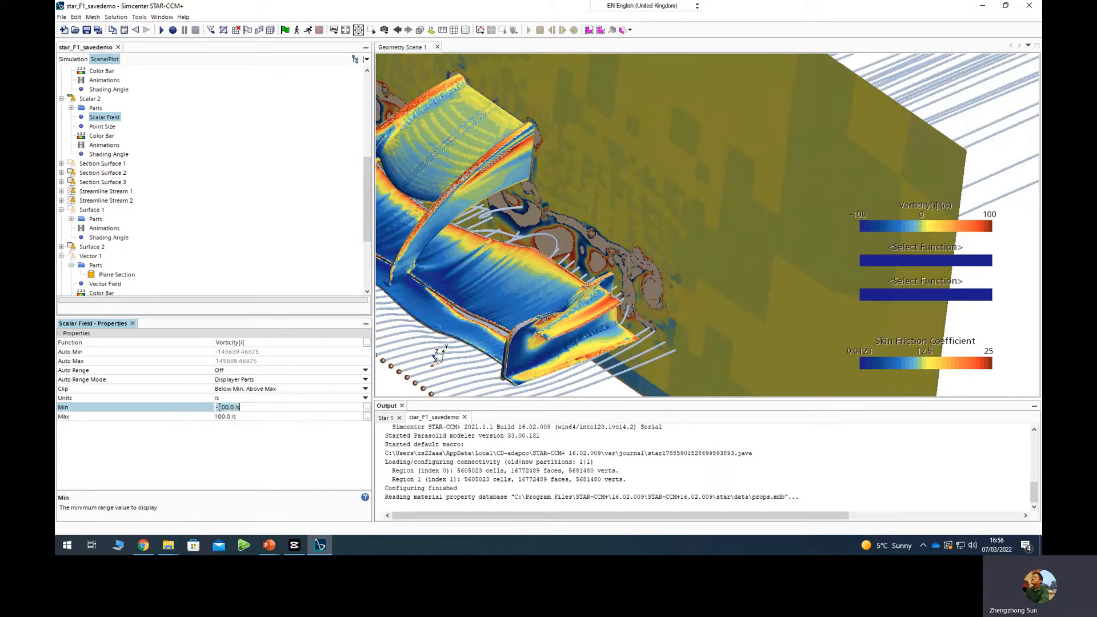
pyautogui.write('-1000')
pyautogui.press('Return')
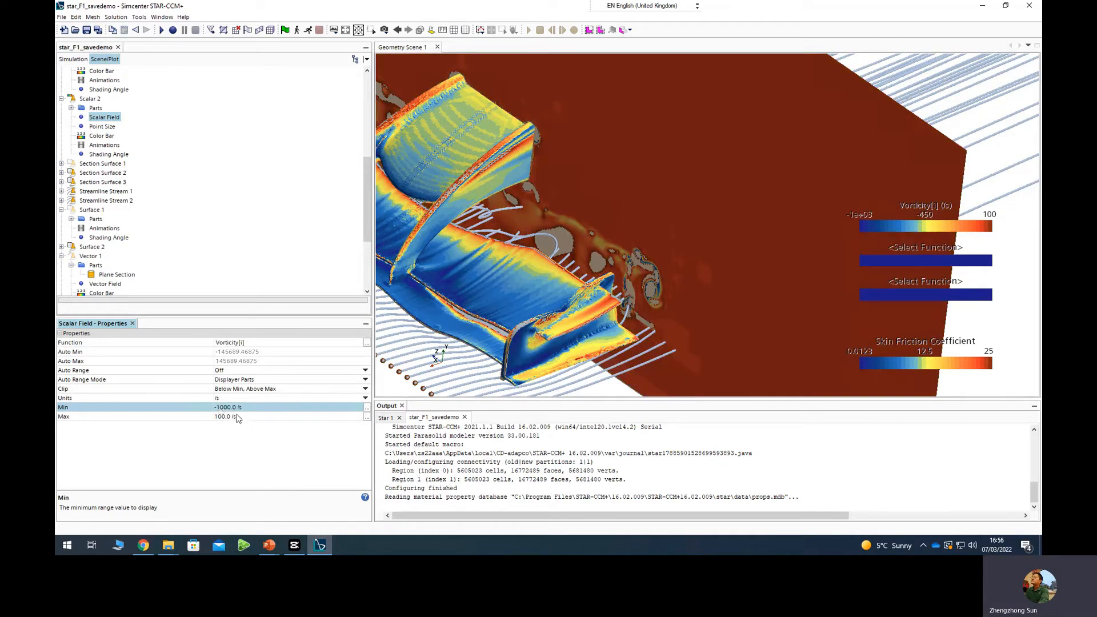
pyautogui.click(237, 416)
pyautogui.write('1000')
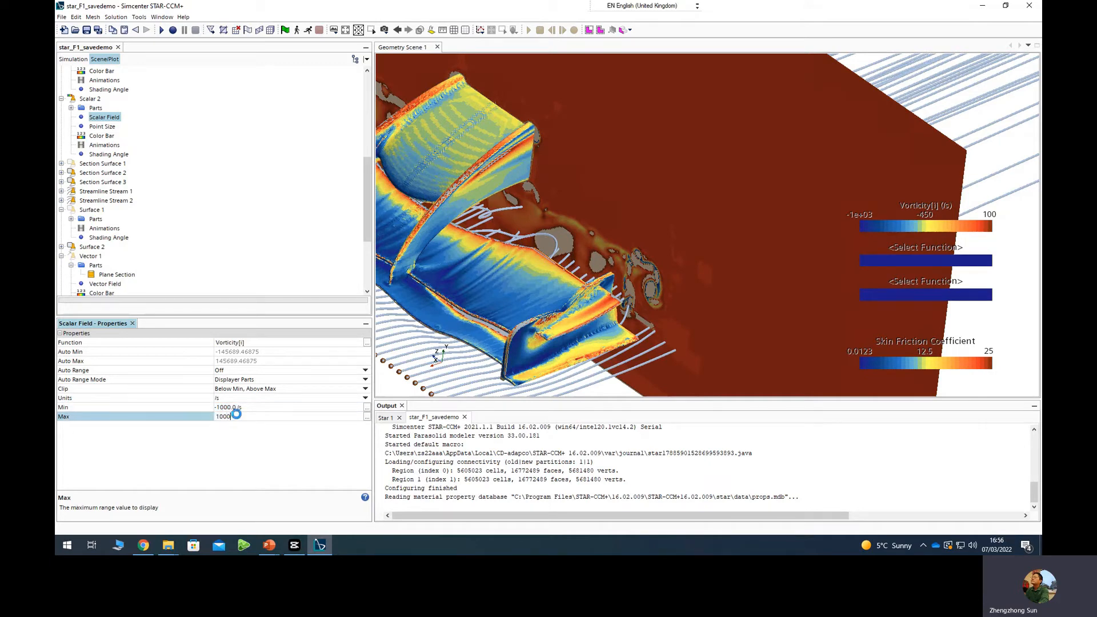
pyautogui.press('Return')
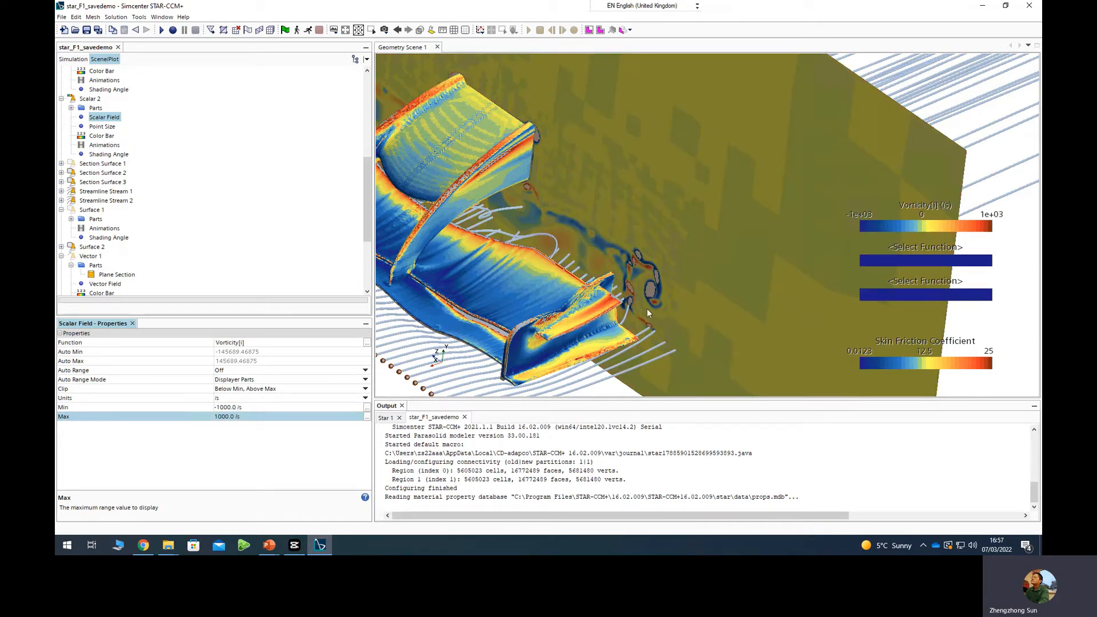
# Examine the vorticity contours on the section plane behind the front wing, especially around the endplates and wing tips.
pyautogui.moveTo(647, 308); pyautogui.dragTo(596, 269)
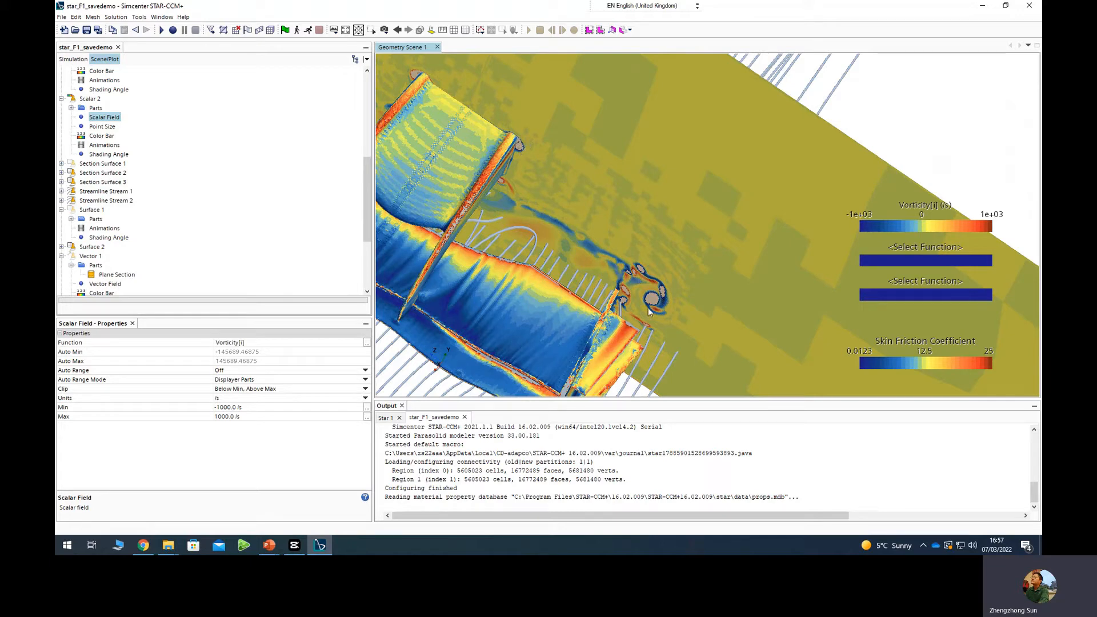
pyautogui.moveTo(653, 314); pyautogui.dragTo(628, 326)
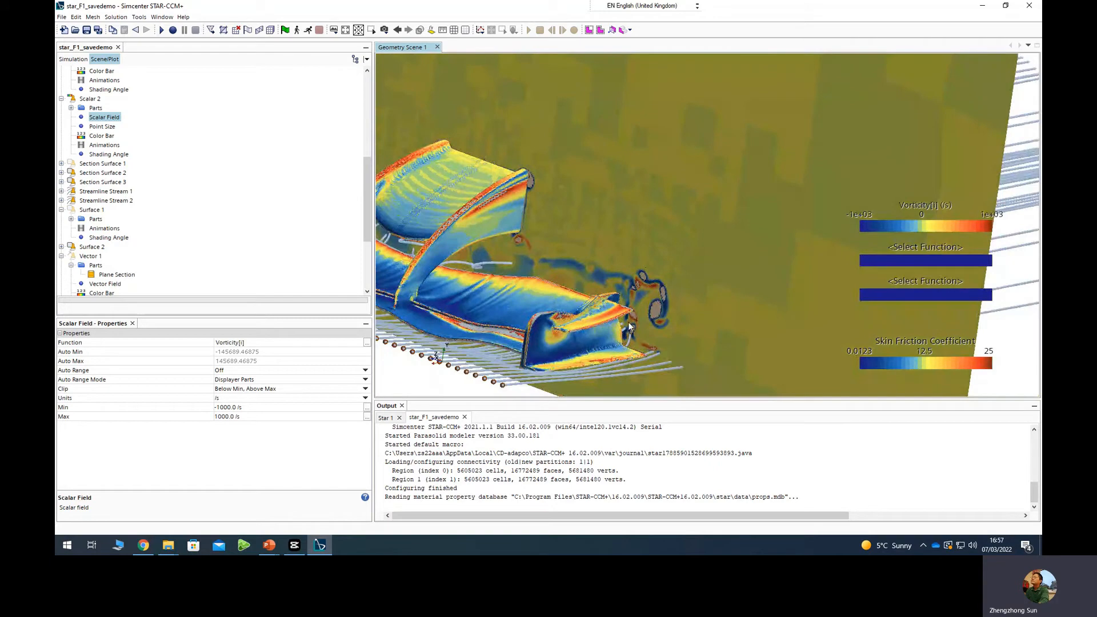
pyautogui.moveTo(574, 294); pyautogui.dragTo(570, 262)
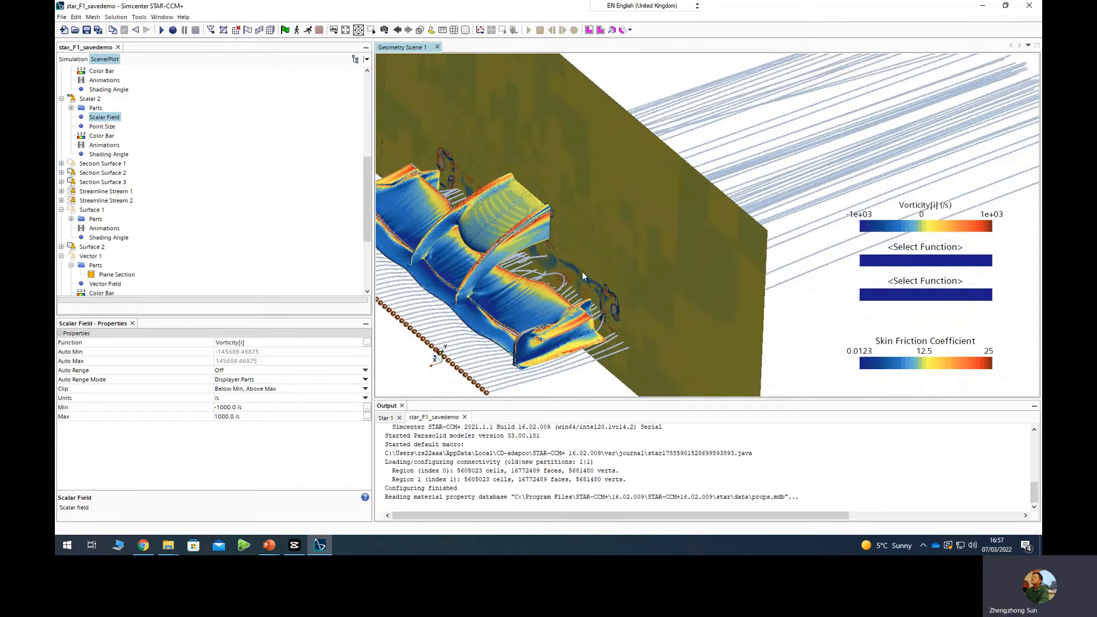
pyautogui.scroll(-2, 626, 283)
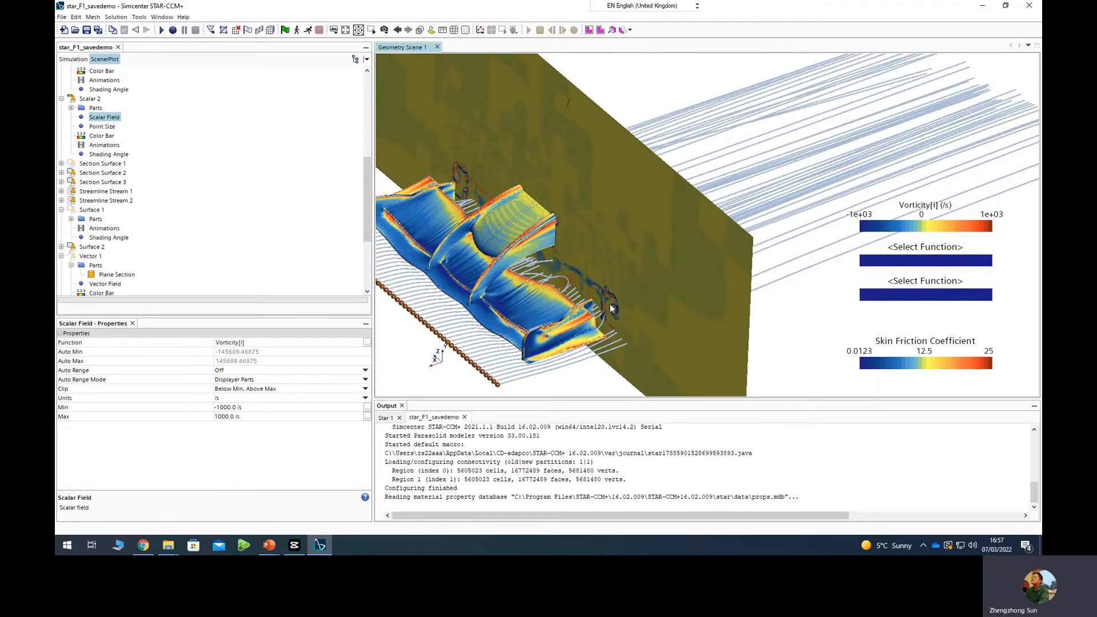
pyautogui.scroll(-2, 610, 281)
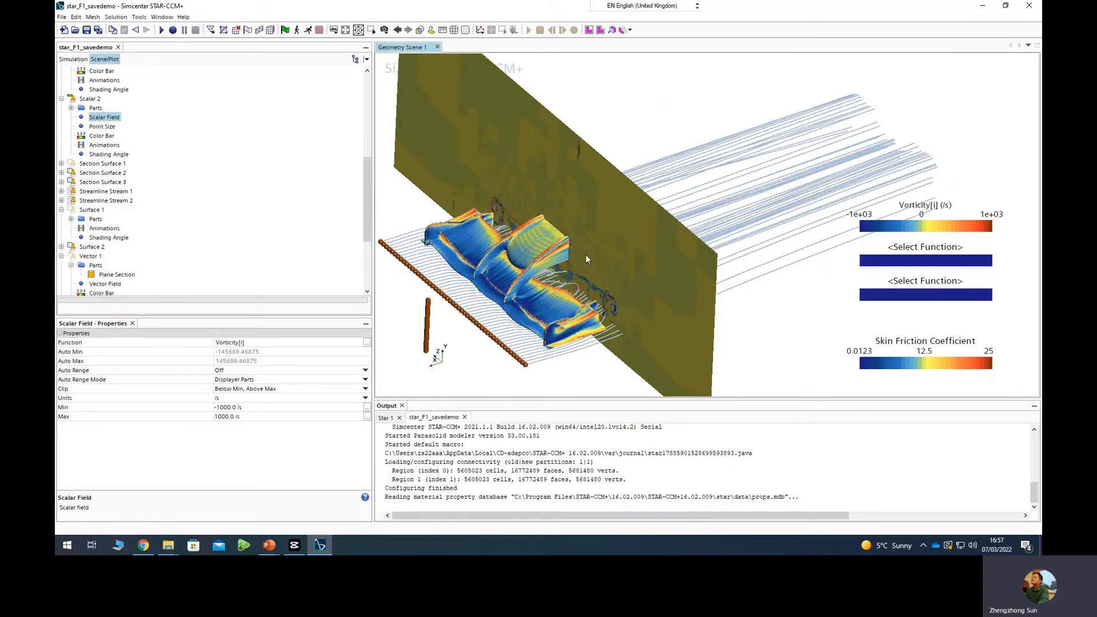
pyautogui.scroll(2, 626, 310)
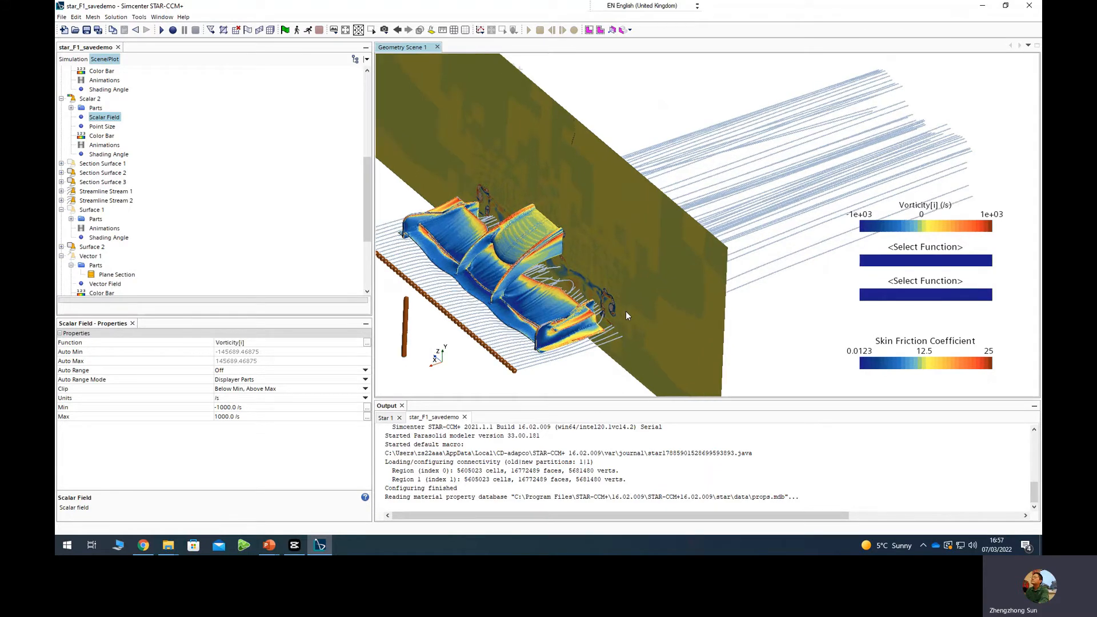
pyautogui.scroll(2, 626, 311)
pyautogui.moveTo(621, 310); pyautogui.dragTo(437, 325)
pyautogui.scroll(3, 437, 325)
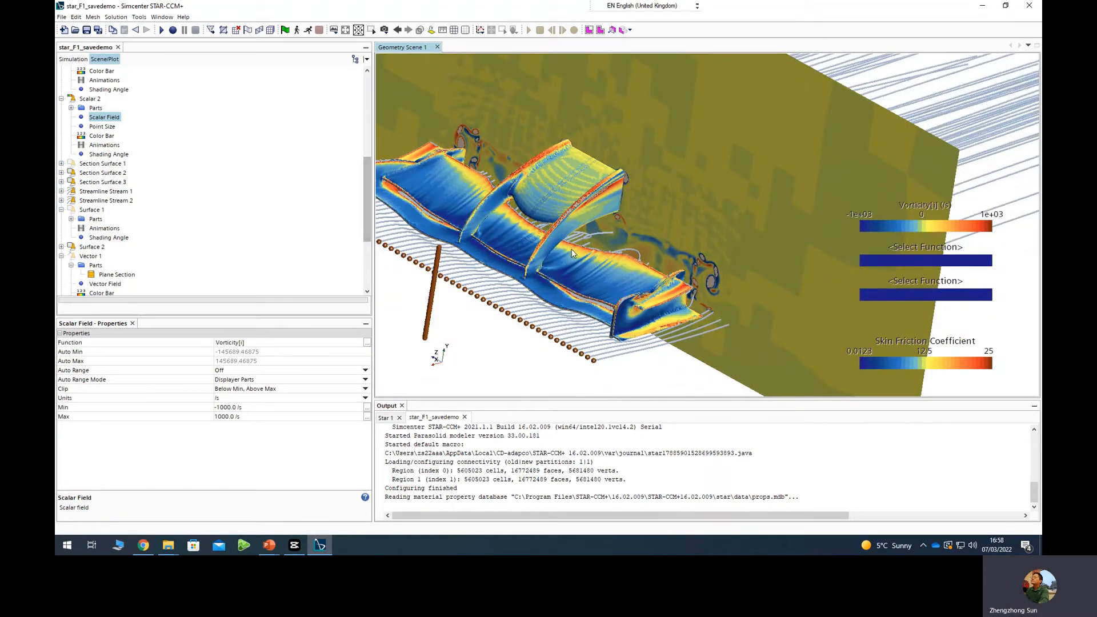
pyautogui.scroll(-5, 571, 252)
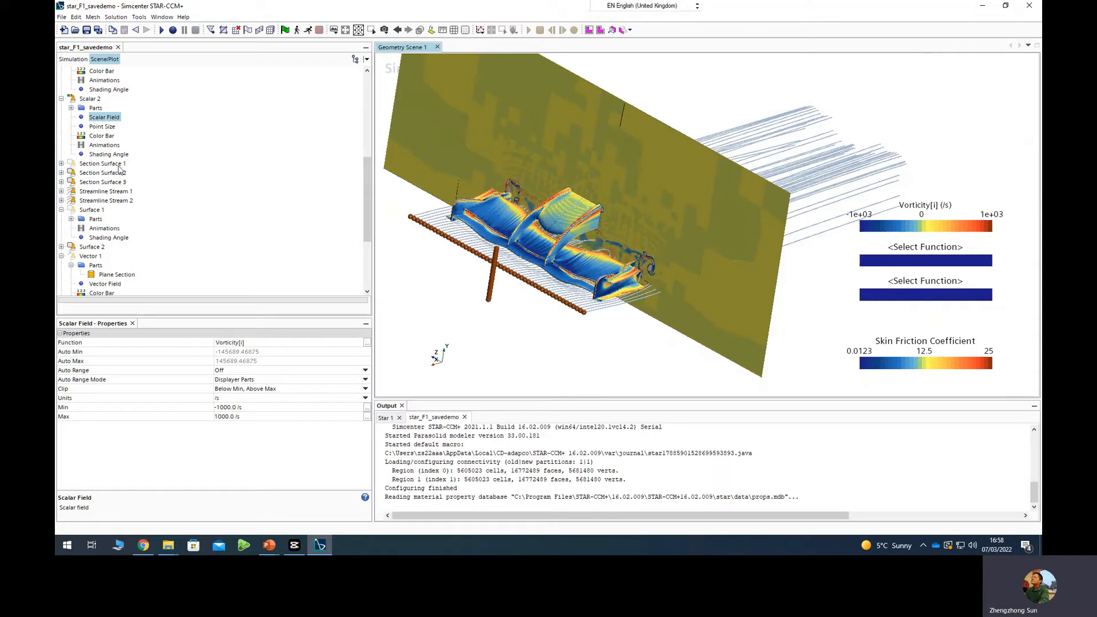
# Delete the Scalar 2 displayer from Geometry Scene 1.
pyautogui.scroll(2, 119, 169)
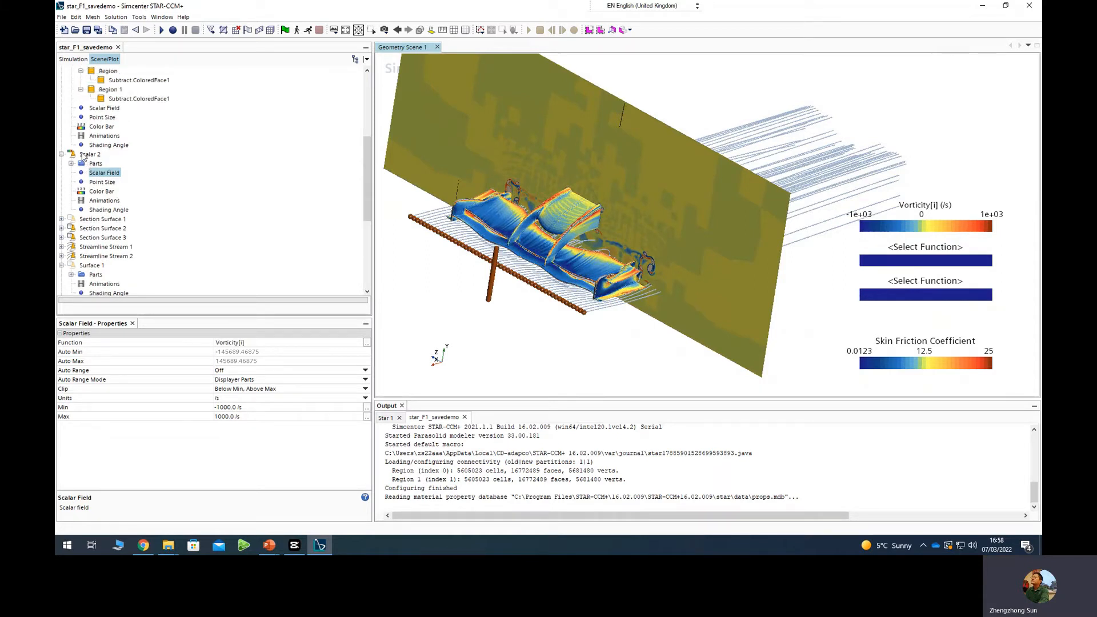
pyautogui.click(86, 154)
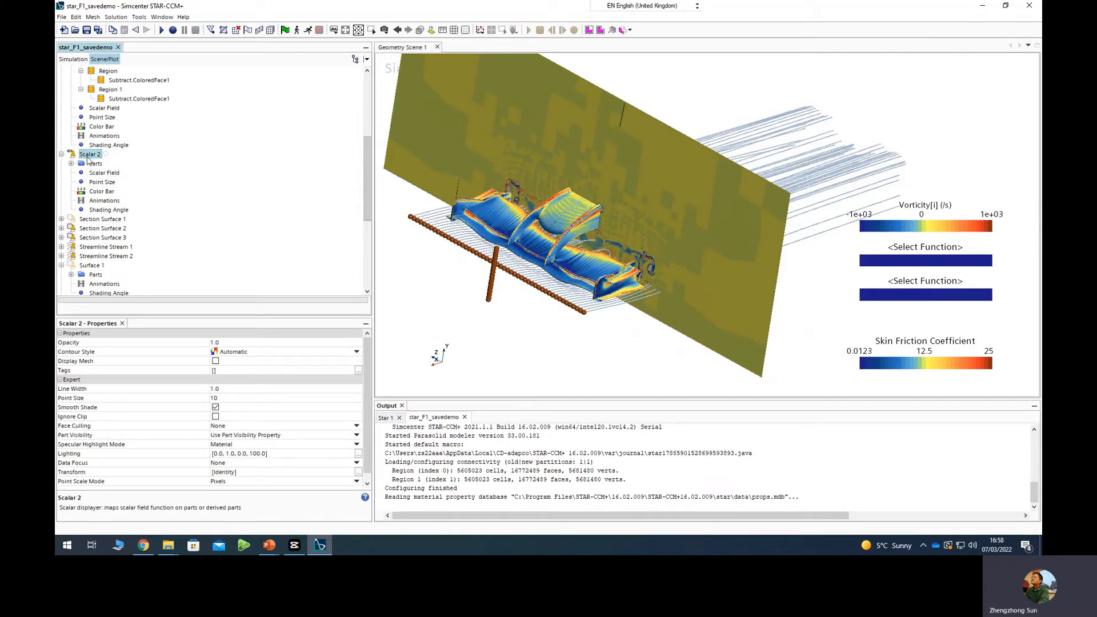
pyautogui.press('Delete')
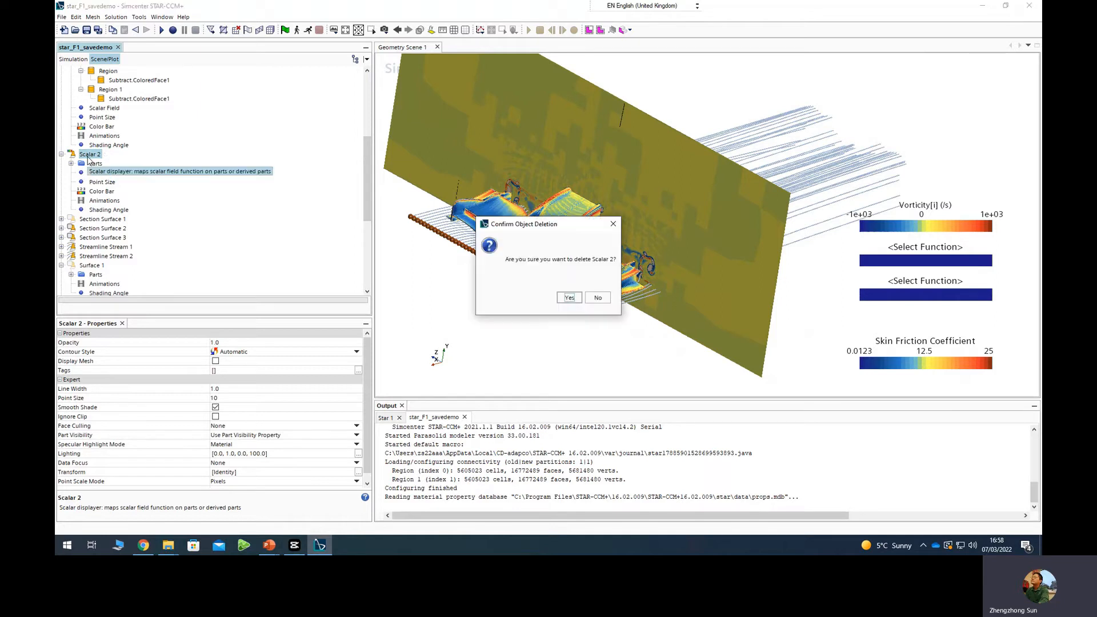
pyautogui.press('Return')
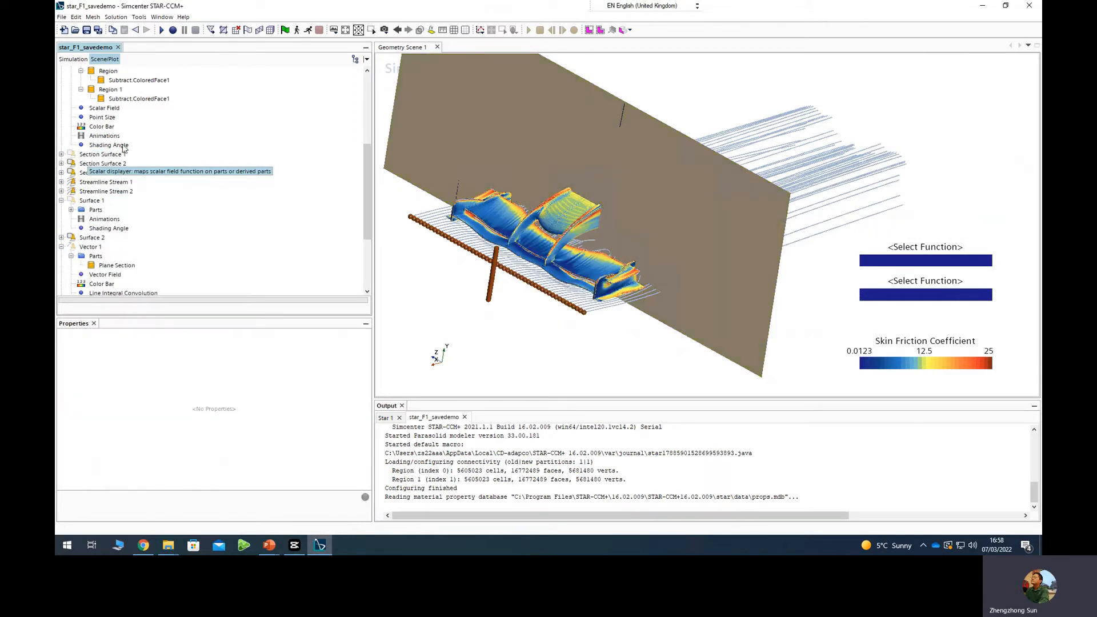
# Delete the derived part Plane Section 2 from the simulation.
pyautogui.click(81, 60)
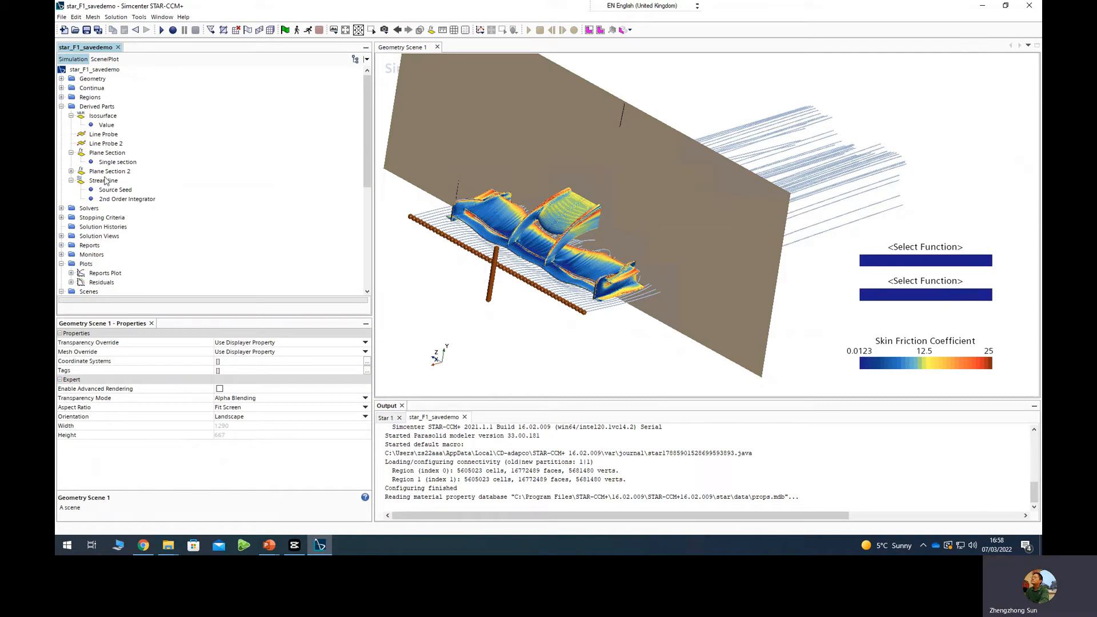
pyautogui.click(106, 172)
pyautogui.press('Delete')
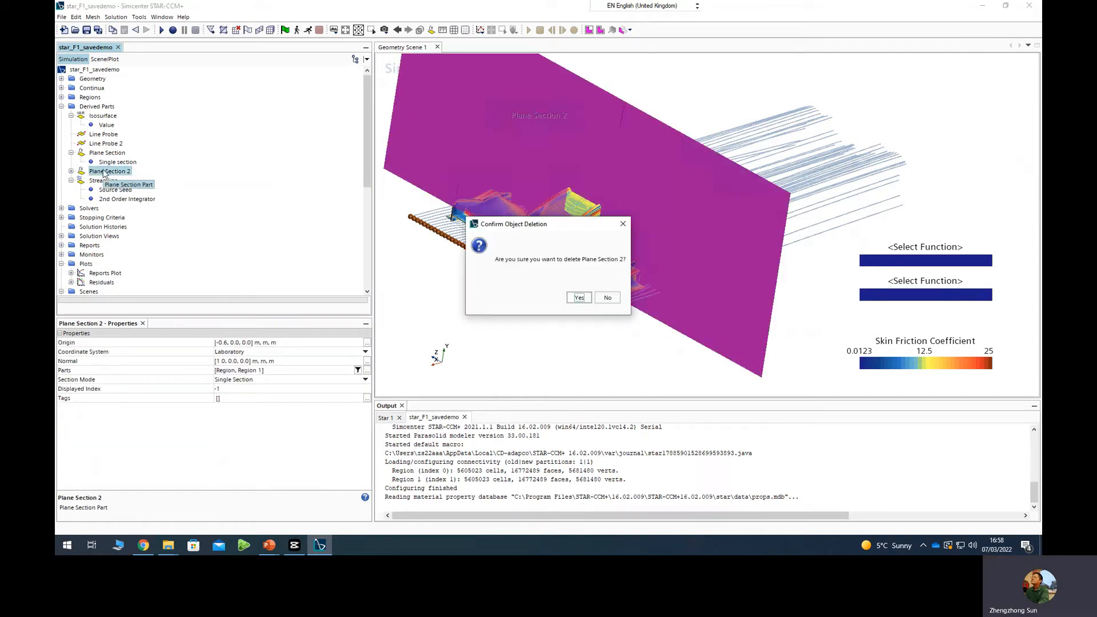
pyautogui.press('Return')
# Create an isosurface derived part from the Lambda 2 criterion on Region 1, with a single isovalue of 0.0 /s^2 and a new surface displayer.
pyautogui.click(599, 230)
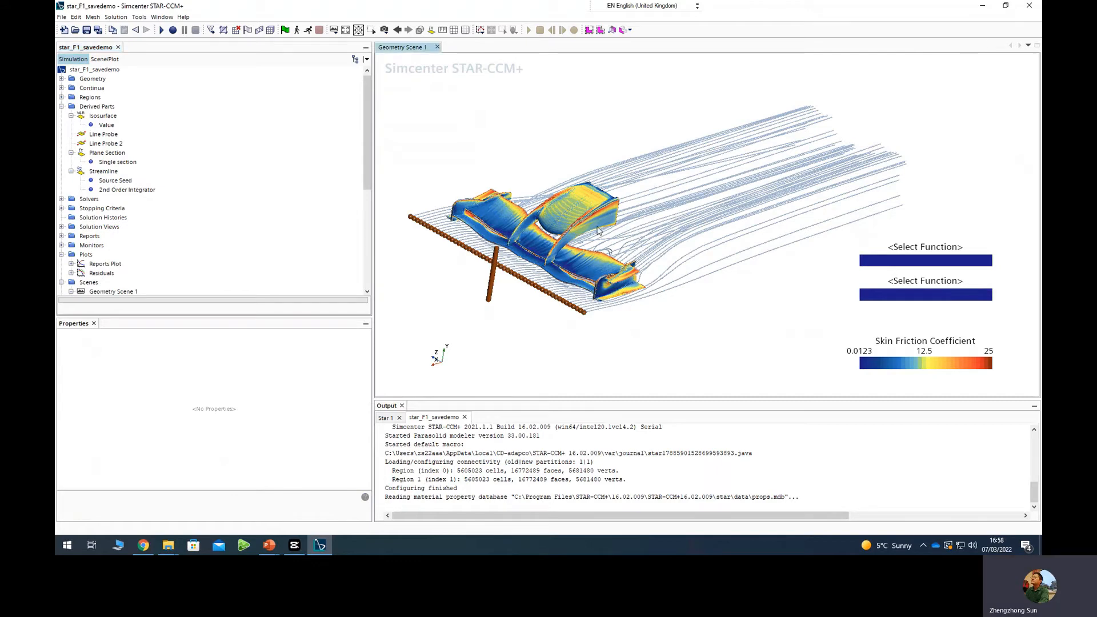
pyautogui.moveTo(599, 230); pyautogui.dragTo(499, 255)
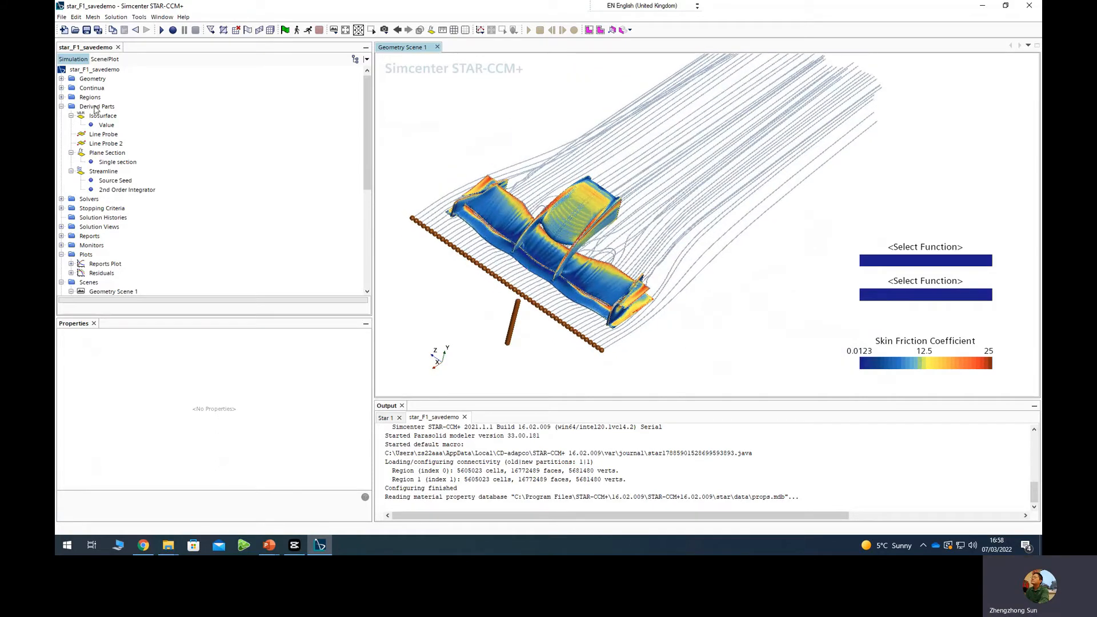
pyautogui.click(96, 107)
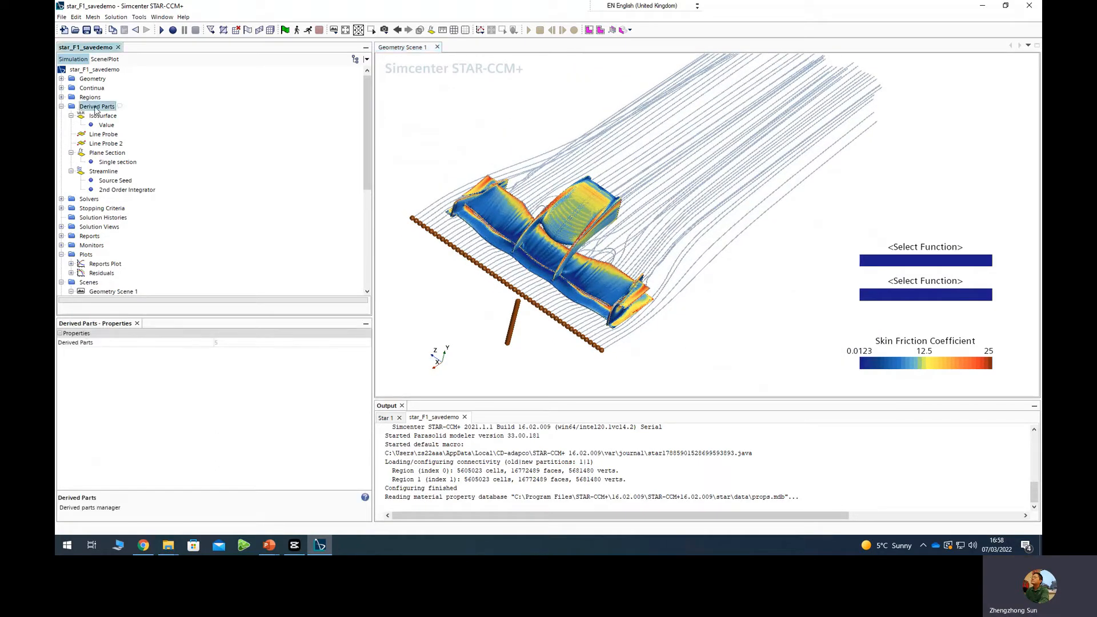
pyautogui.rightClick(96, 108)
pyautogui.moveTo(117, 115)
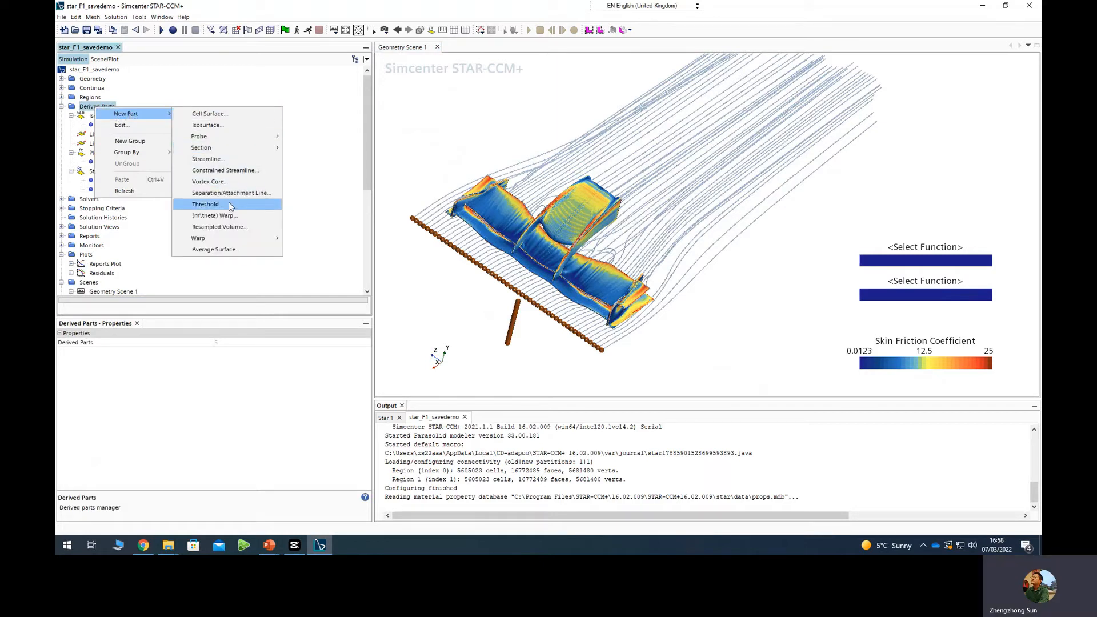
pyautogui.click(234, 124)
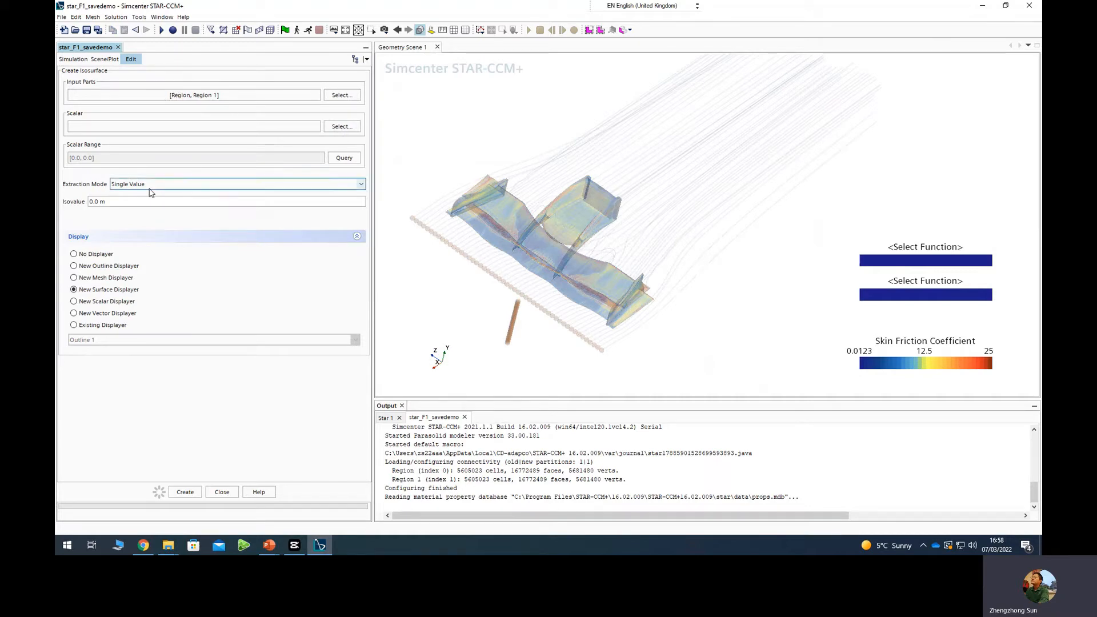
pyautogui.click(147, 132)
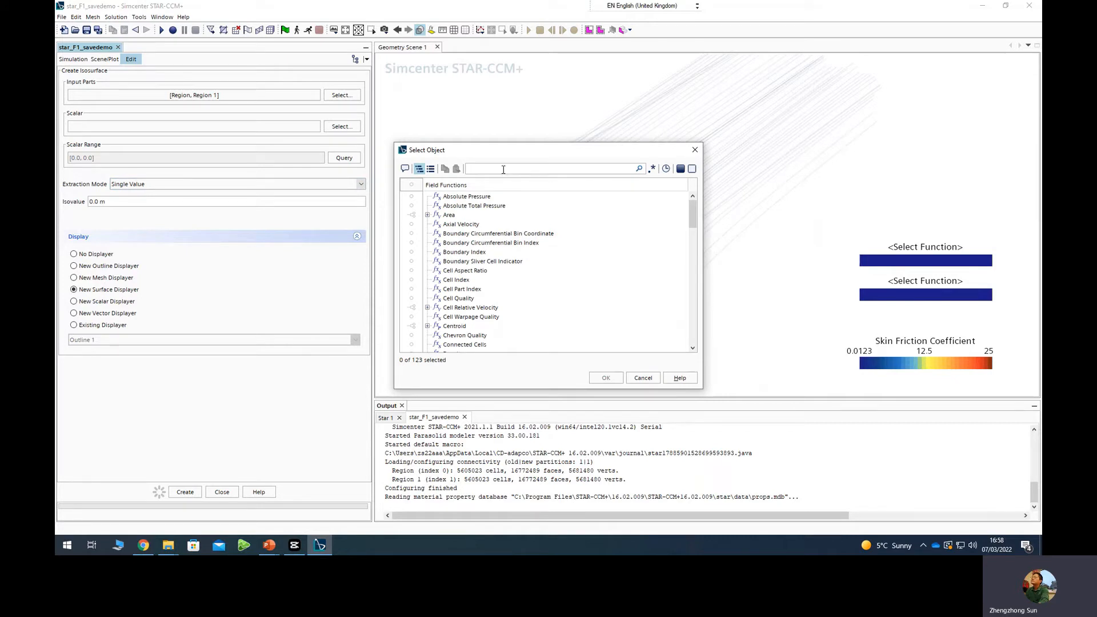
pyautogui.write('lam')
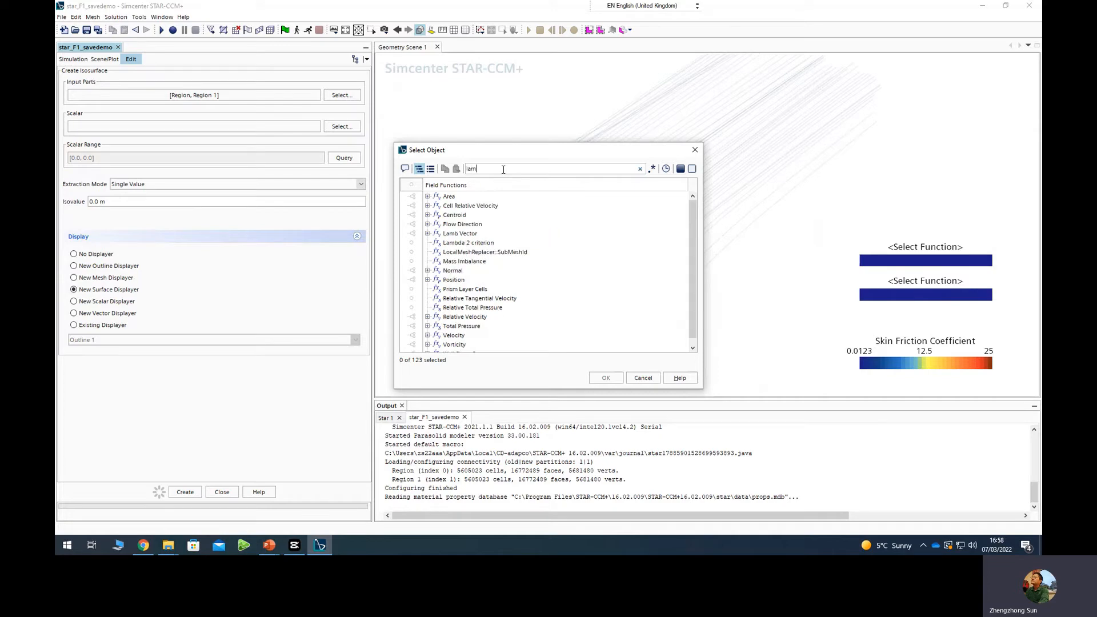
pyautogui.click(466, 206)
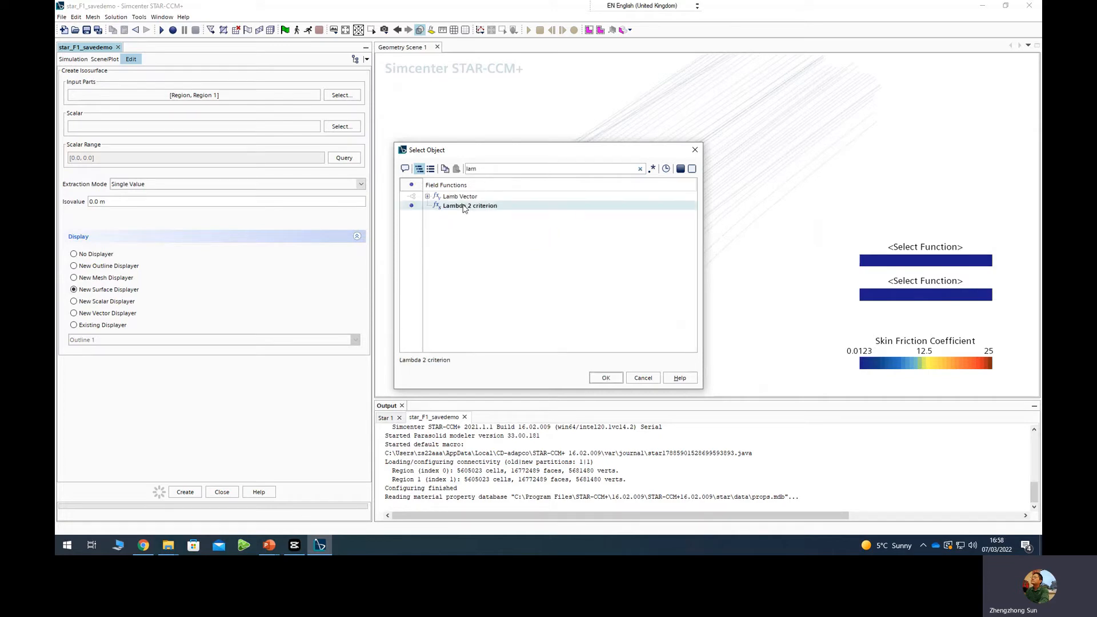
pyautogui.click(607, 379)
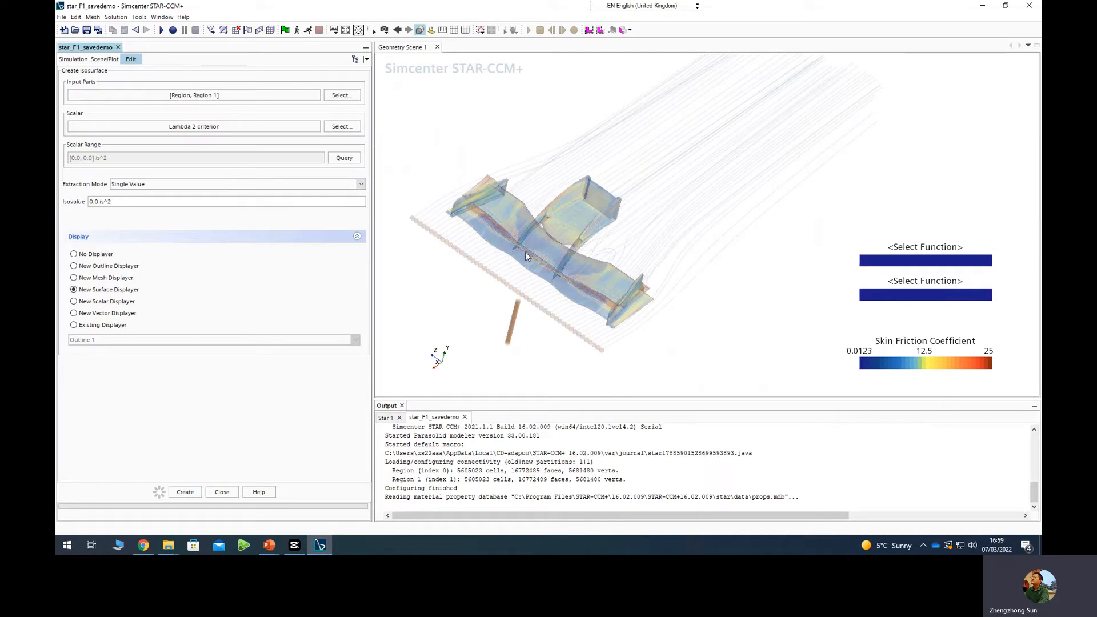
pyautogui.scroll(2, 433, 252)
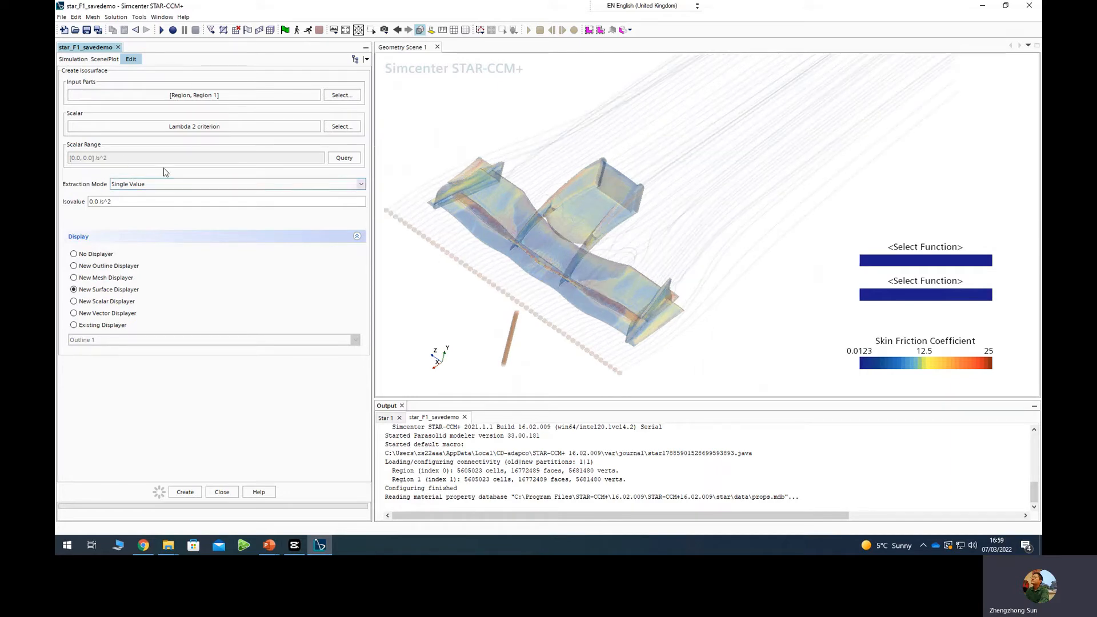
pyautogui.click(190, 494)
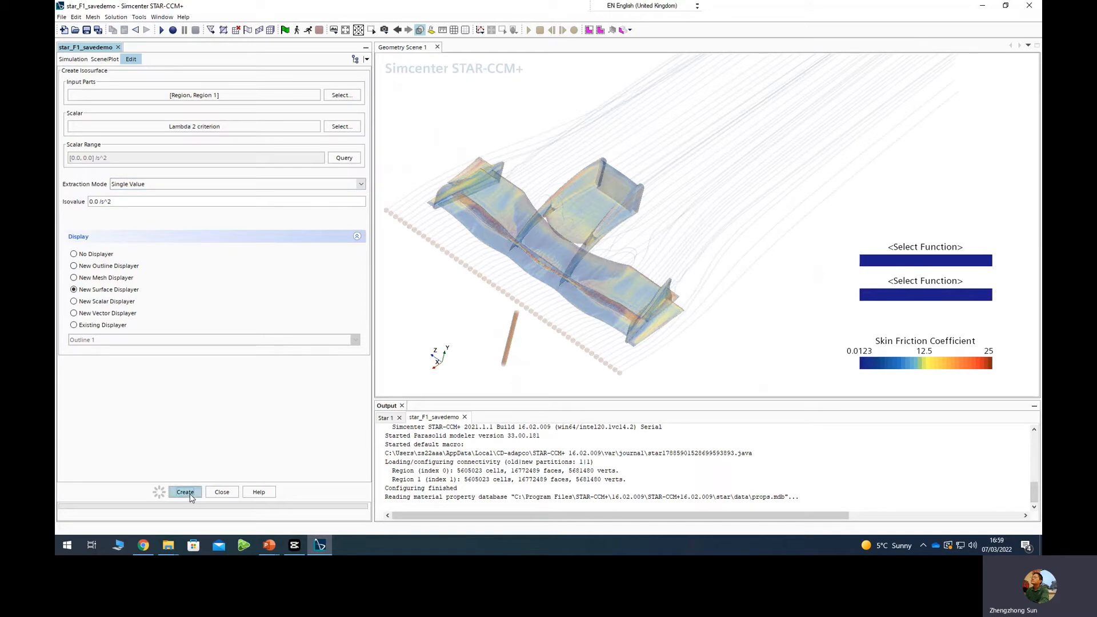
pyautogui.click(220, 492)
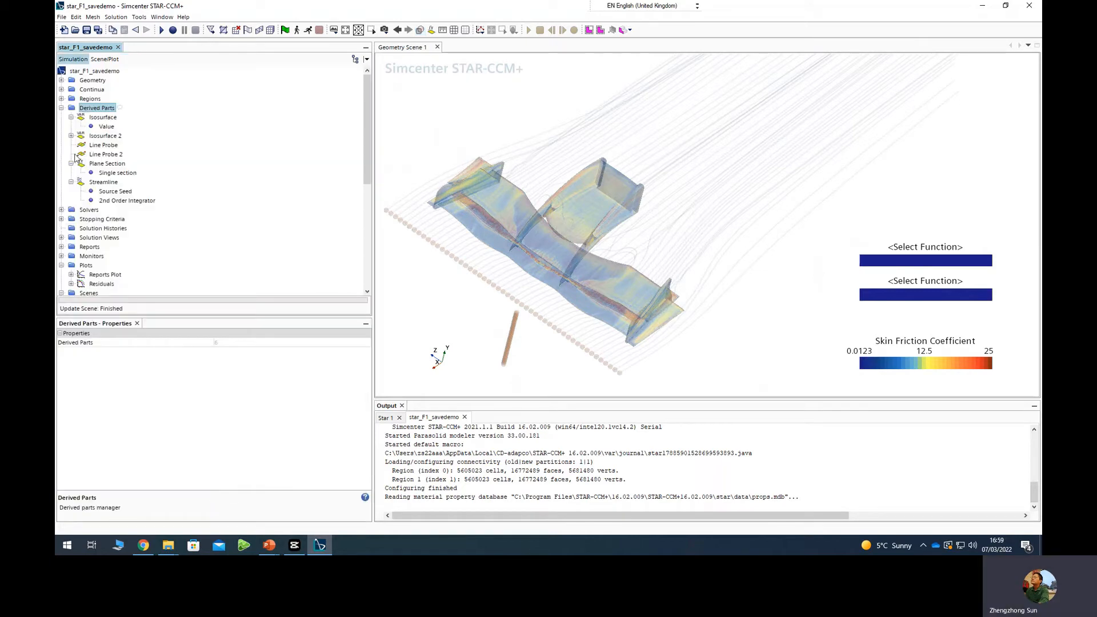
# Compare the properties of the two isosurfaces and delete the original Isosurface derived part, keeping Isosurface 2.
pyautogui.click(101, 118)
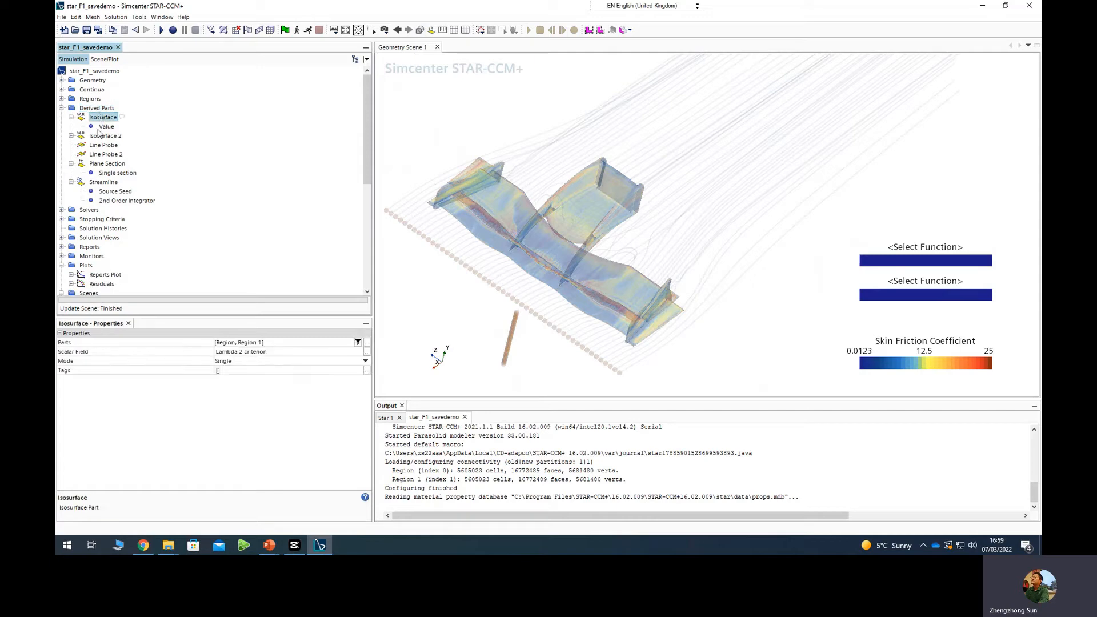
pyautogui.click(99, 137)
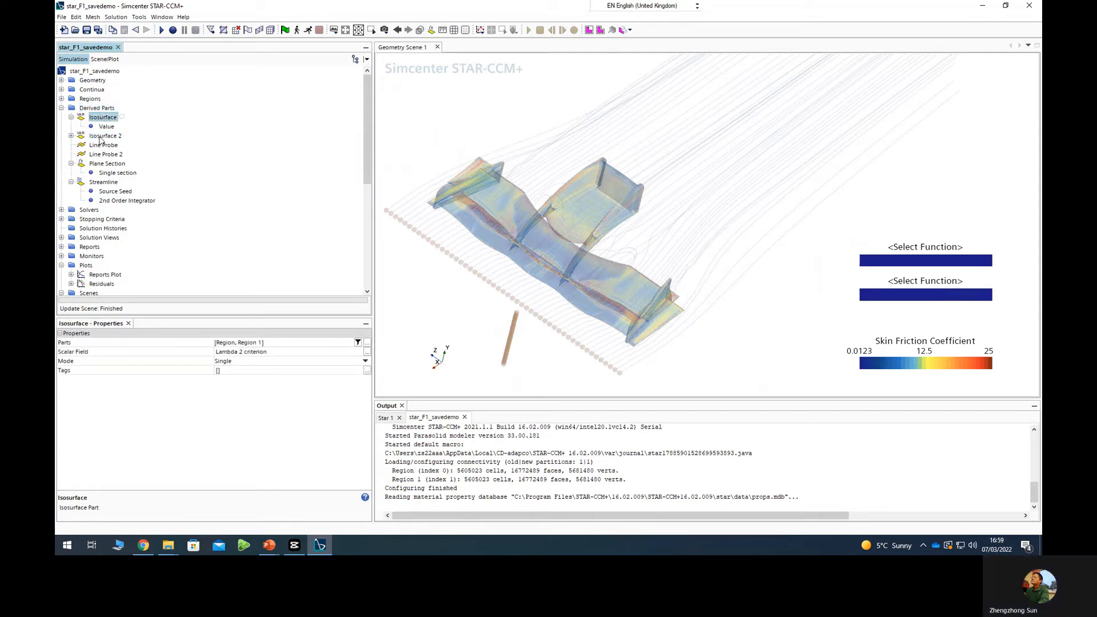
pyautogui.click(71, 136)
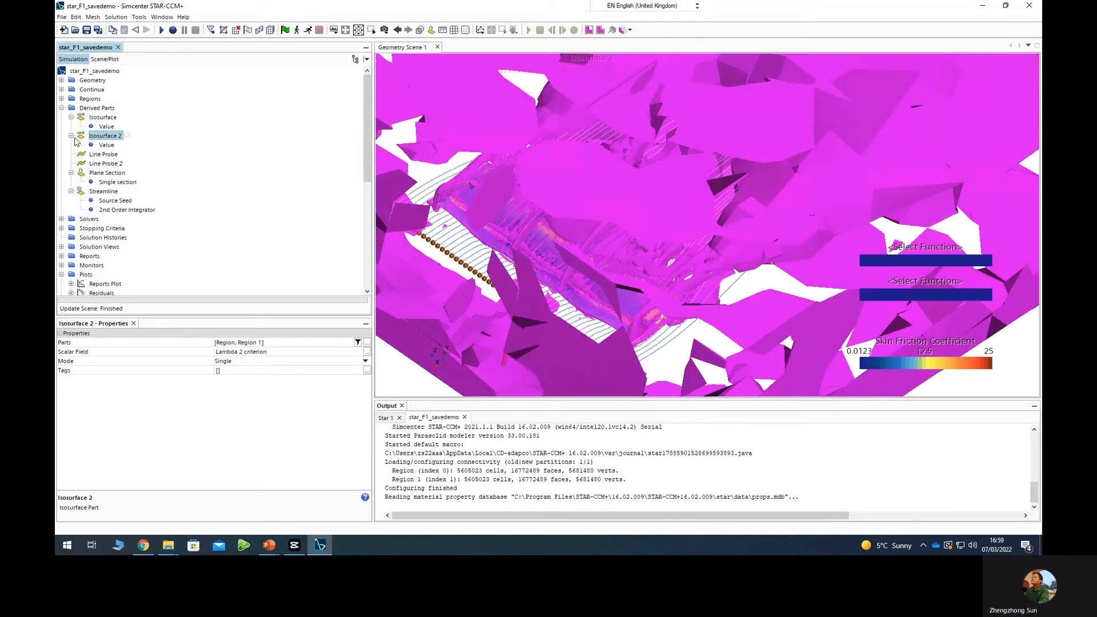
pyautogui.click(105, 145)
pyautogui.click(102, 136)
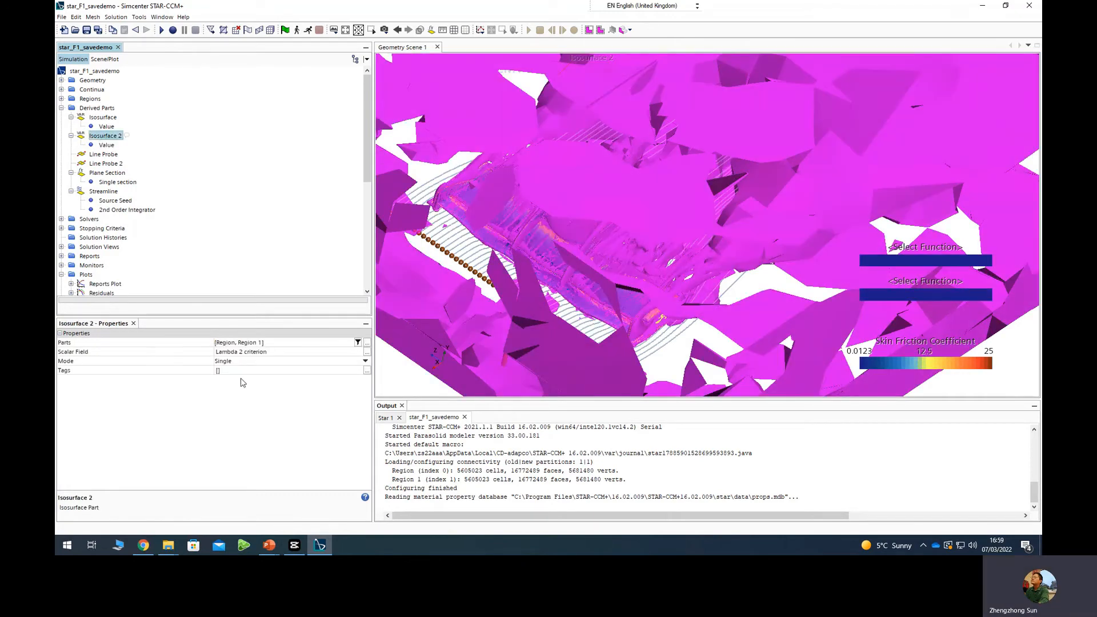
pyautogui.click(101, 118)
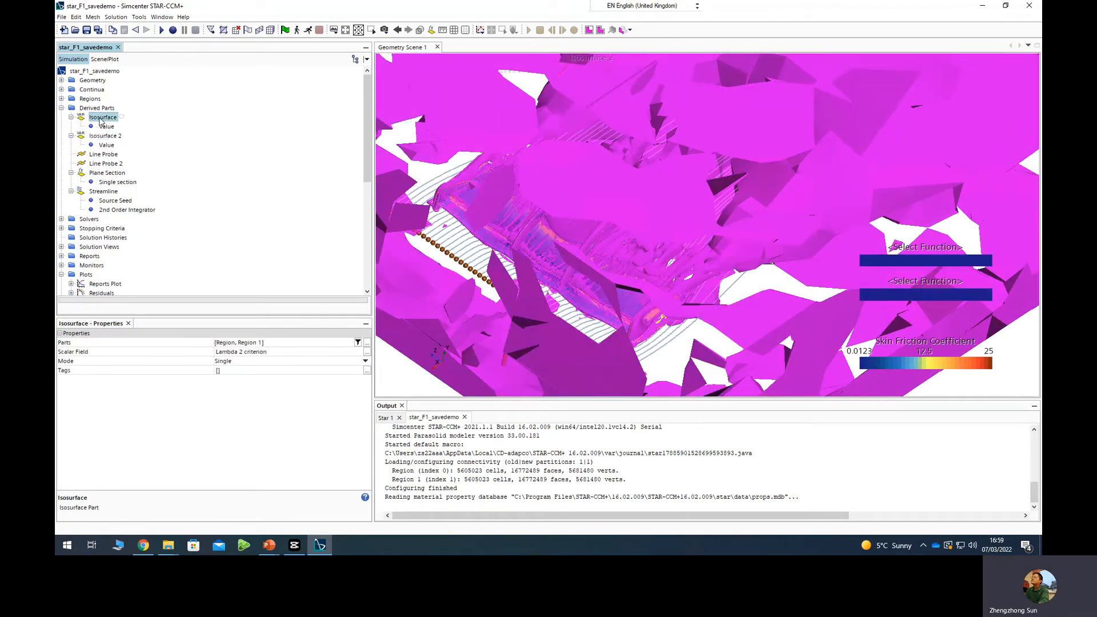
pyautogui.press('Delete')
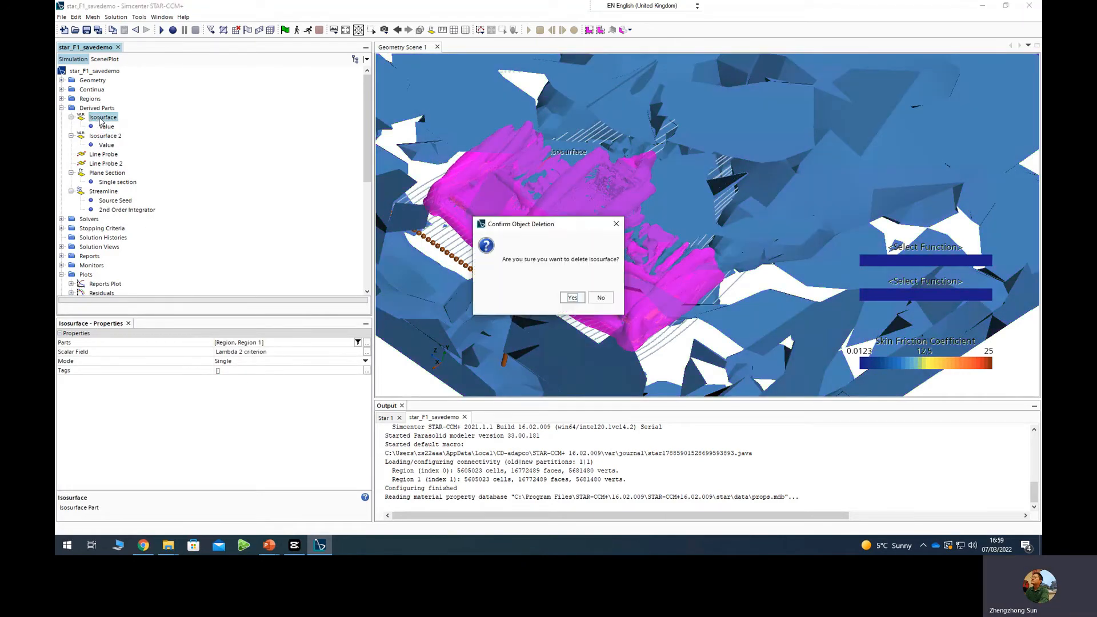
pyautogui.press('Return')
# Set the isovalue of the Lambda 2 criterion isosurface, Isosurface 2, to 10 /s^2.
pyautogui.click(102, 118)
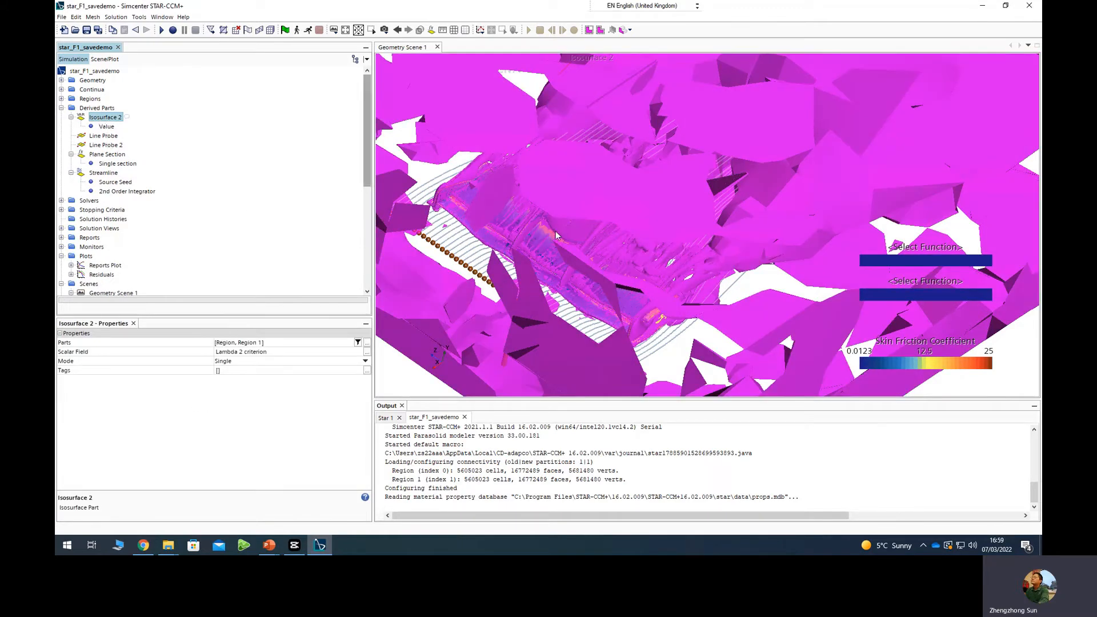
pyautogui.scroll(-6, 555, 231)
pyautogui.scroll(3, 462, 192)
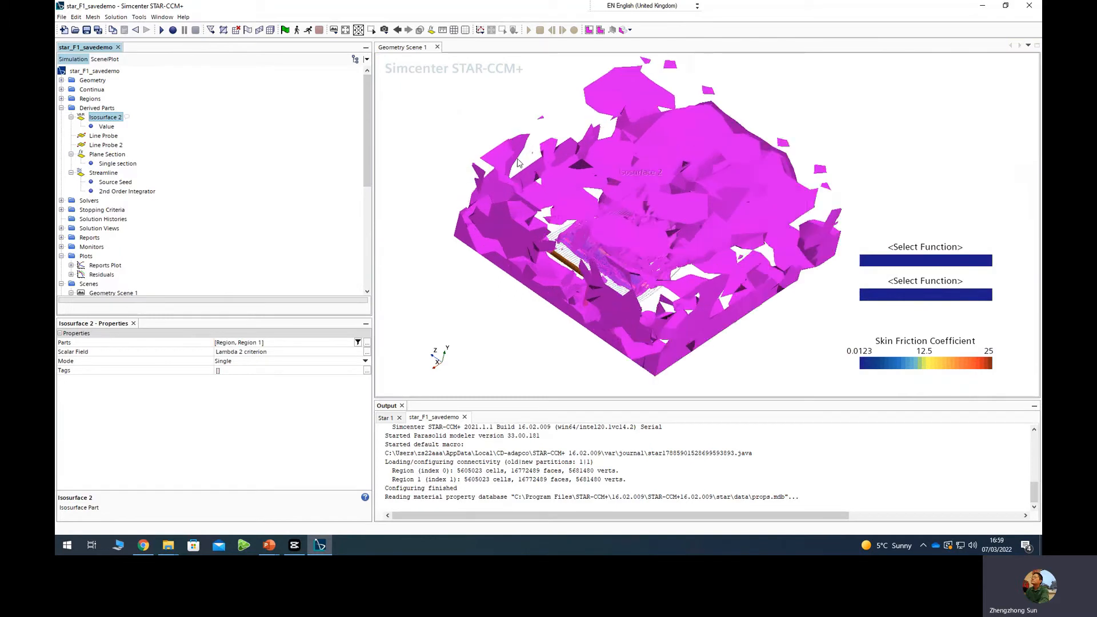
pyautogui.click(103, 127)
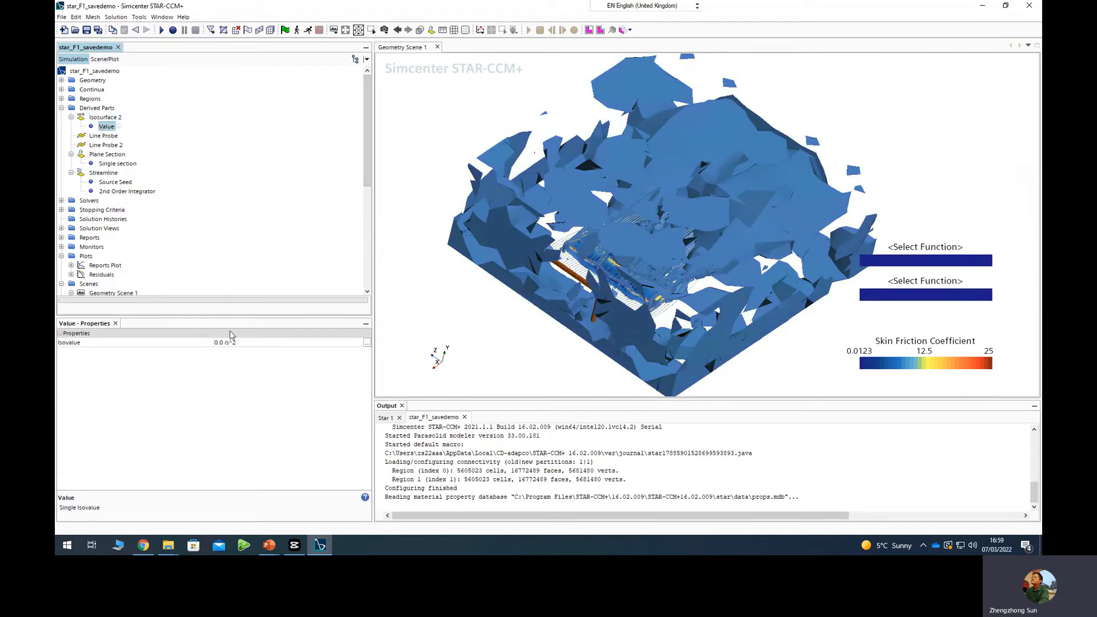
pyautogui.click(259, 342)
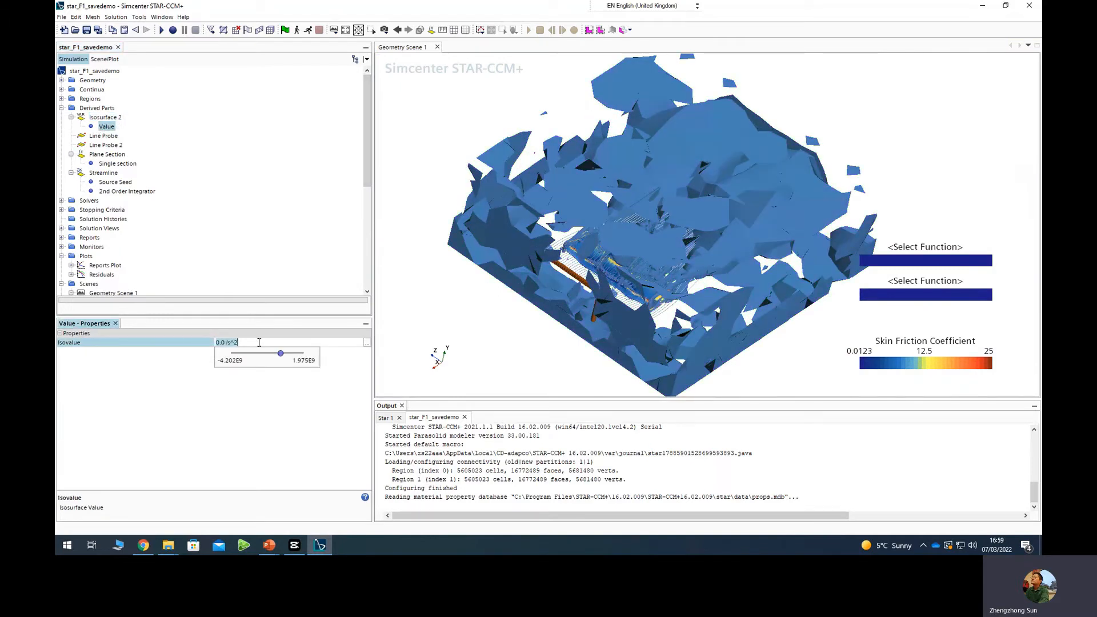
pyautogui.write('10')
pyautogui.press('Return')
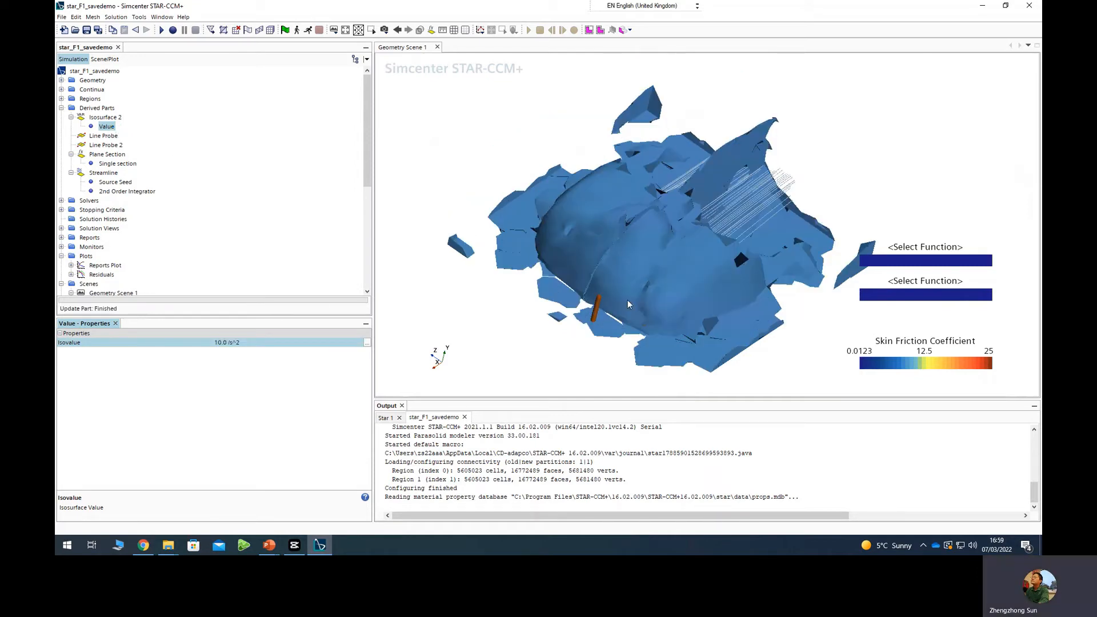
# Raise the isovalue of Isosurface 2 to 100 /s^2.
pyautogui.click(247, 342)
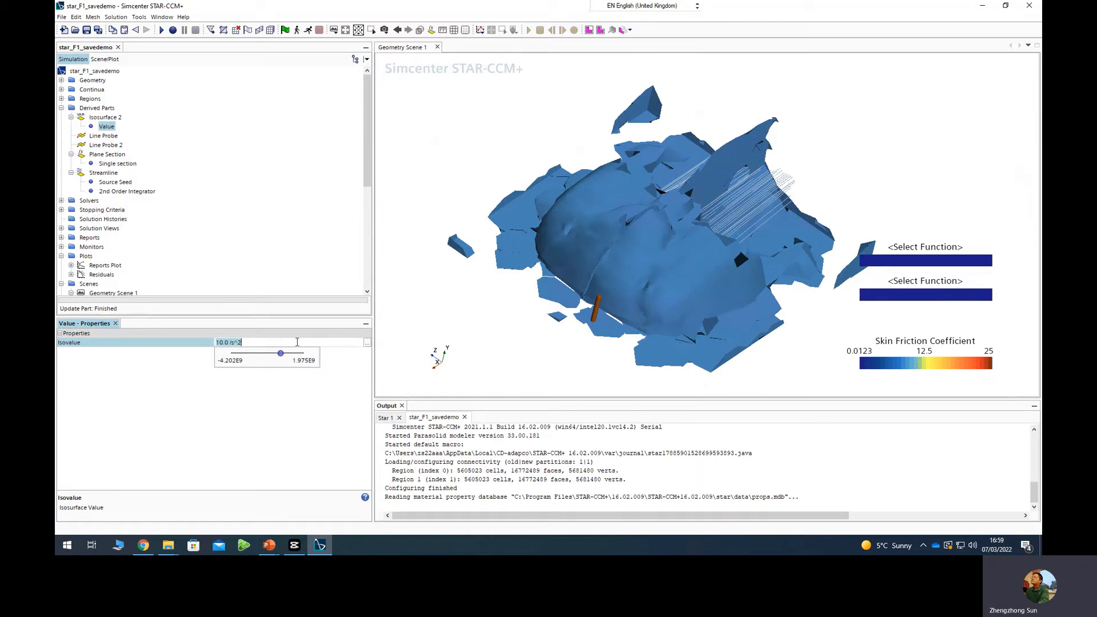
pyautogui.write('1000')
pyautogui.press('Return')
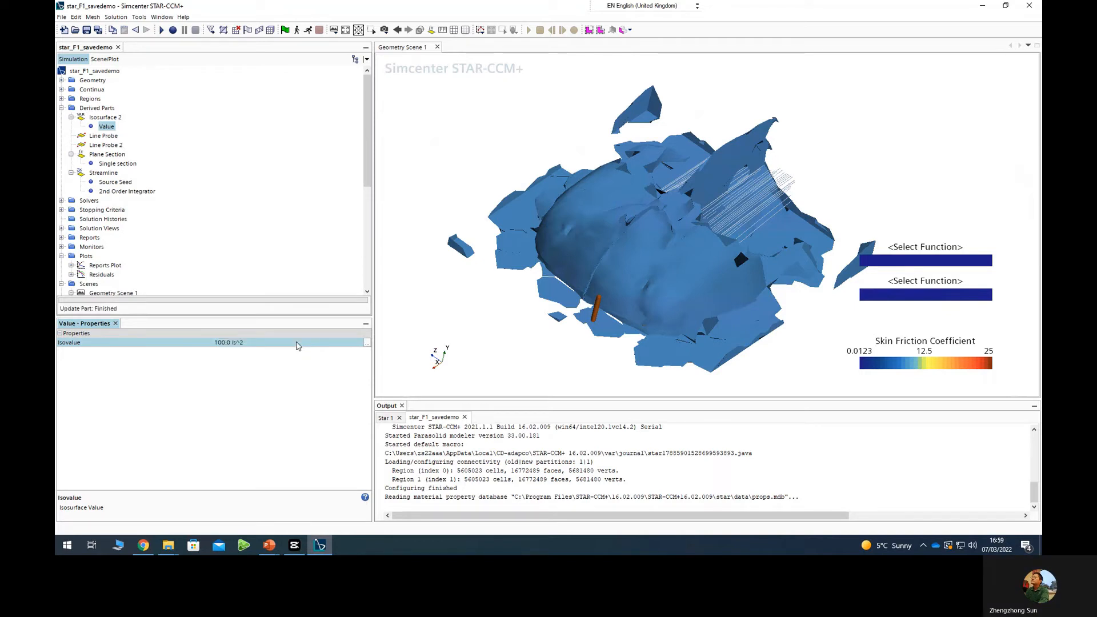
# Raise the isovalue of Isosurface 2 to 500 /s^2.
pyautogui.click(296, 343)
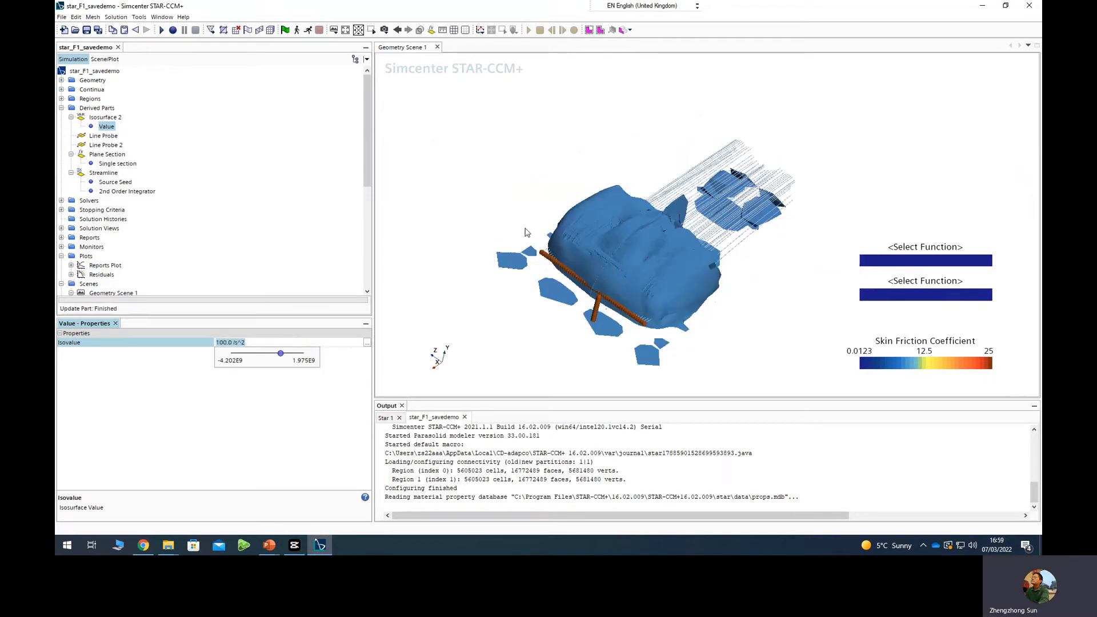
pyautogui.scroll(3, 639, 226)
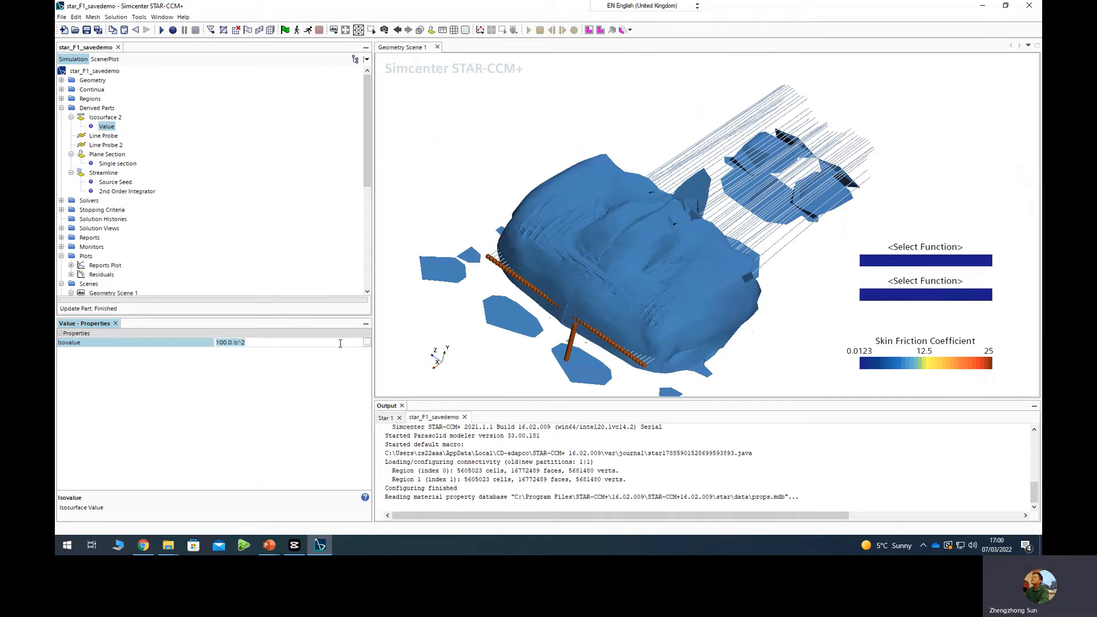
pyautogui.write('500')
pyautogui.press('Return')
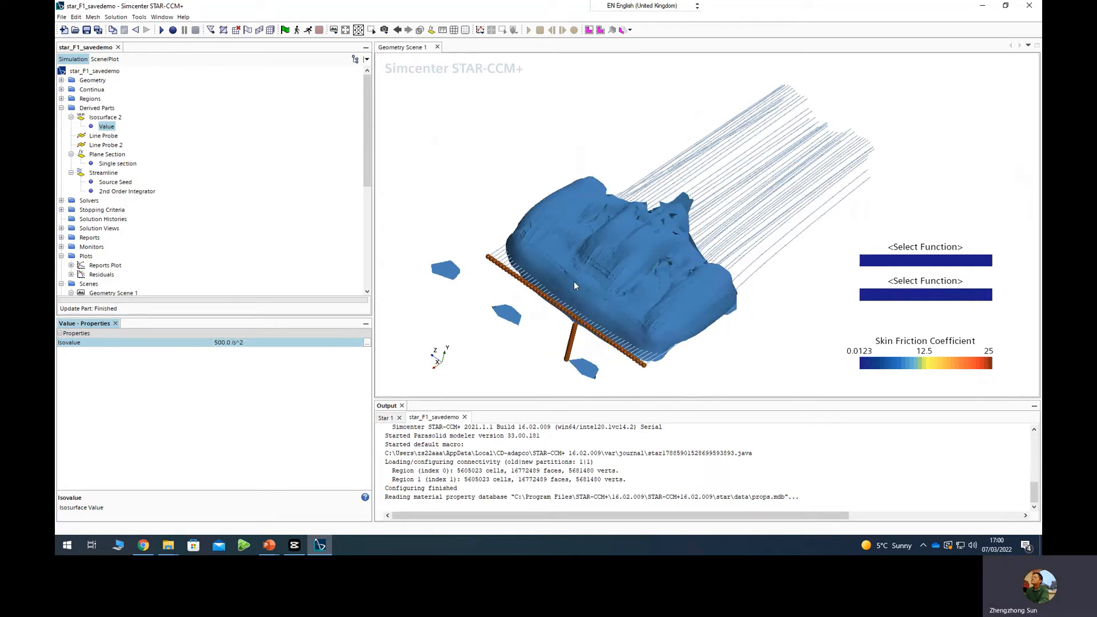
# Raise the isovalue of Isosurface 2 to 1000 /s^2.
pyautogui.click(274, 345)
pyautogui.write('1000')
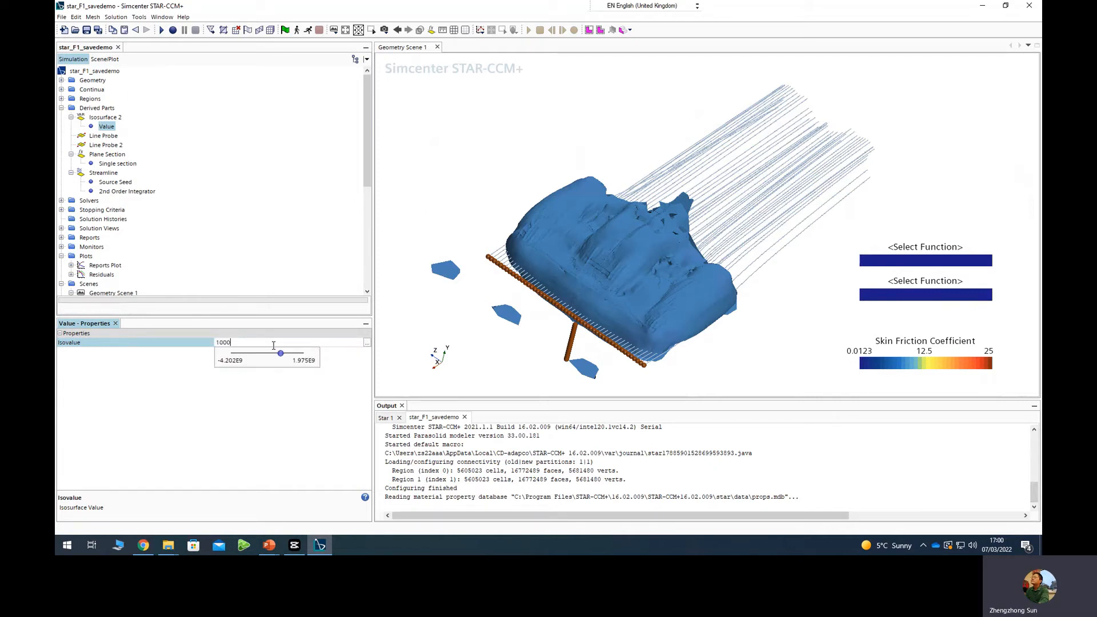
pyautogui.press('Return')
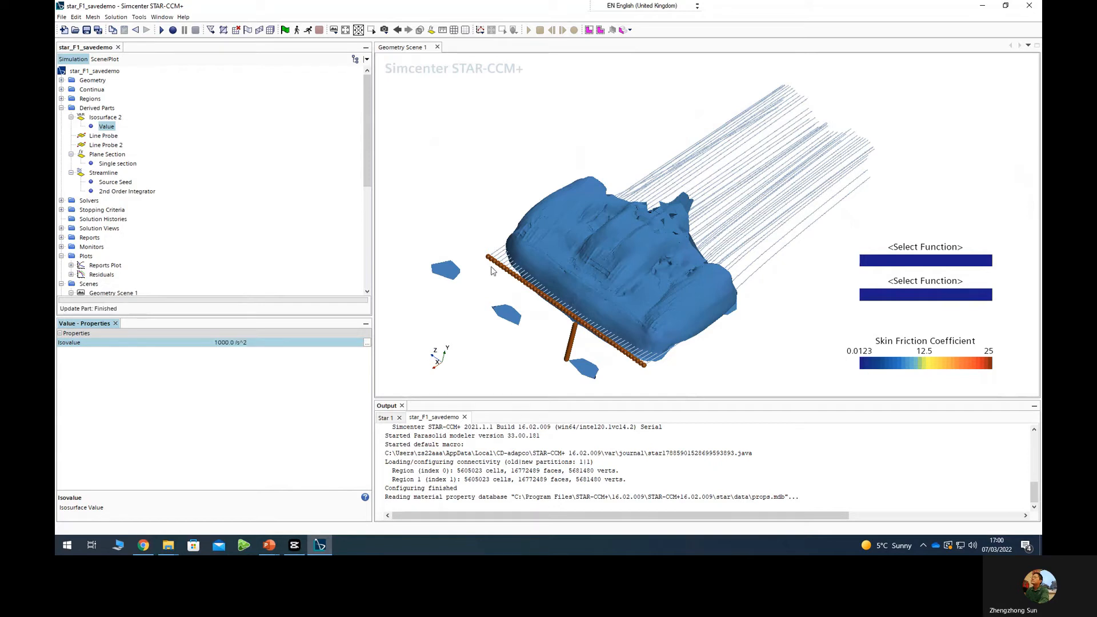
# Raise the isovalue of Isosurface 2 to 5000 /s^2 and inspect the vortex structures around the front wing.
pyautogui.click(293, 337)
pyautogui.click(287, 343)
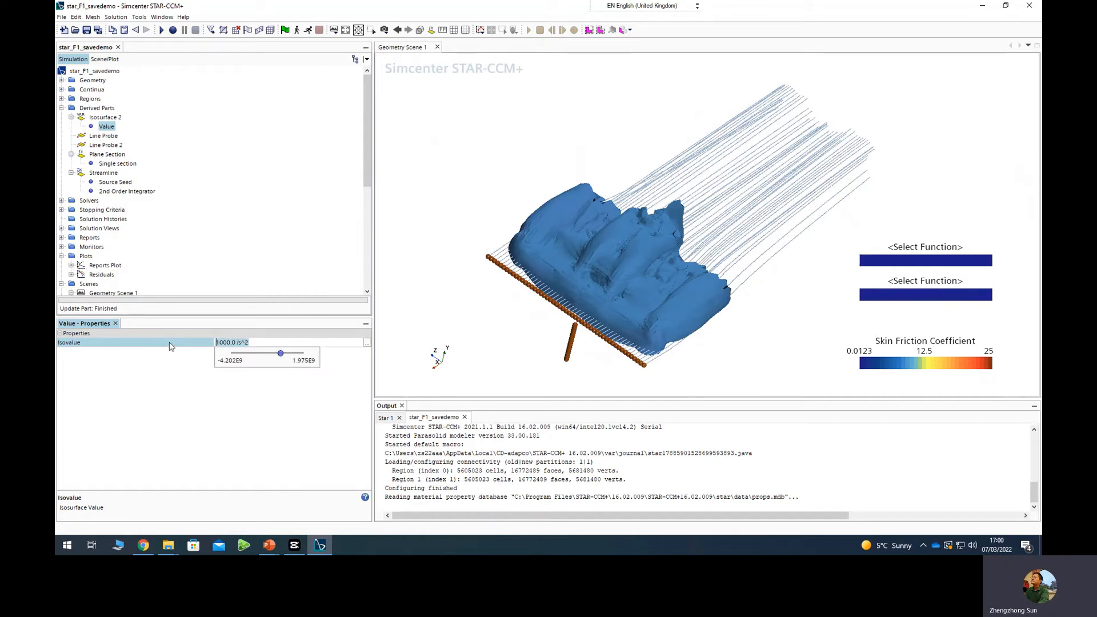
pyautogui.write('5000')
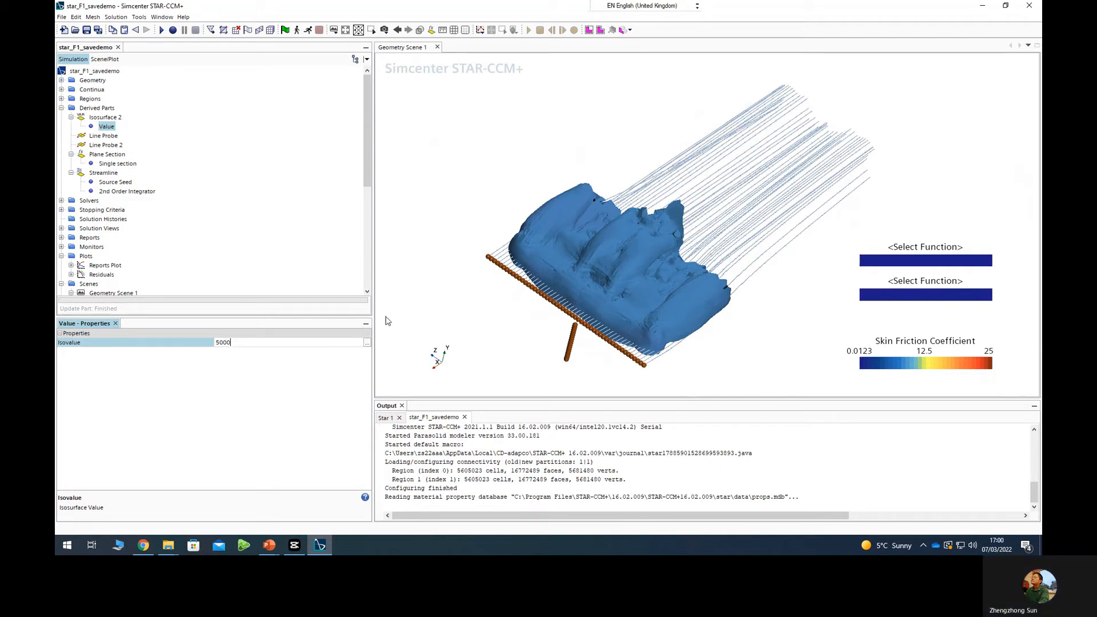
pyautogui.press('Return')
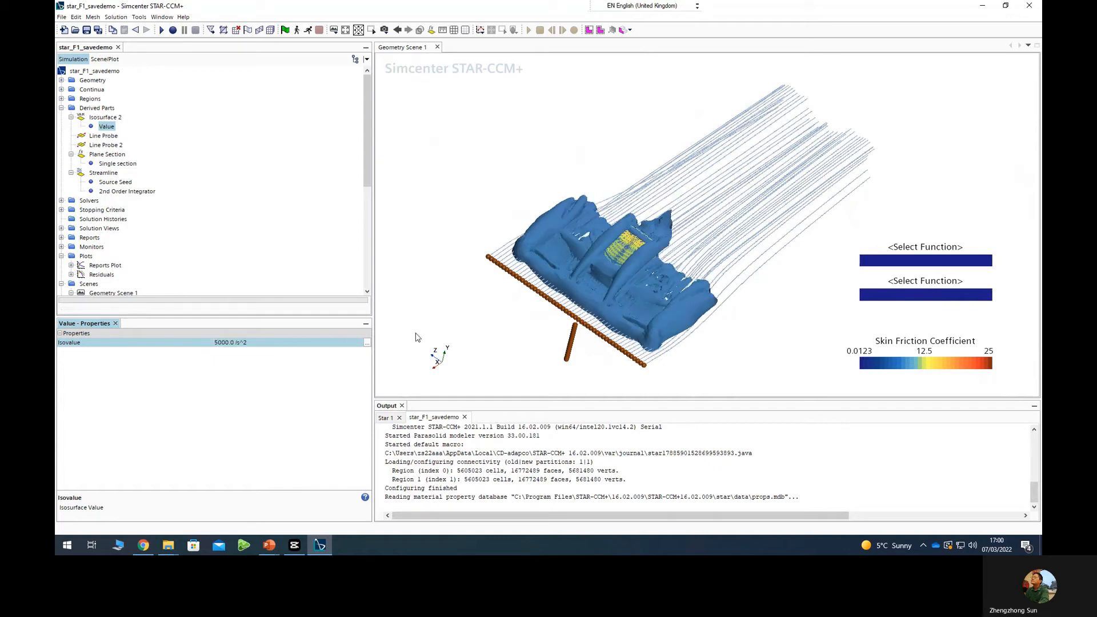
pyautogui.moveTo(632, 299); pyautogui.dragTo(680, 320)
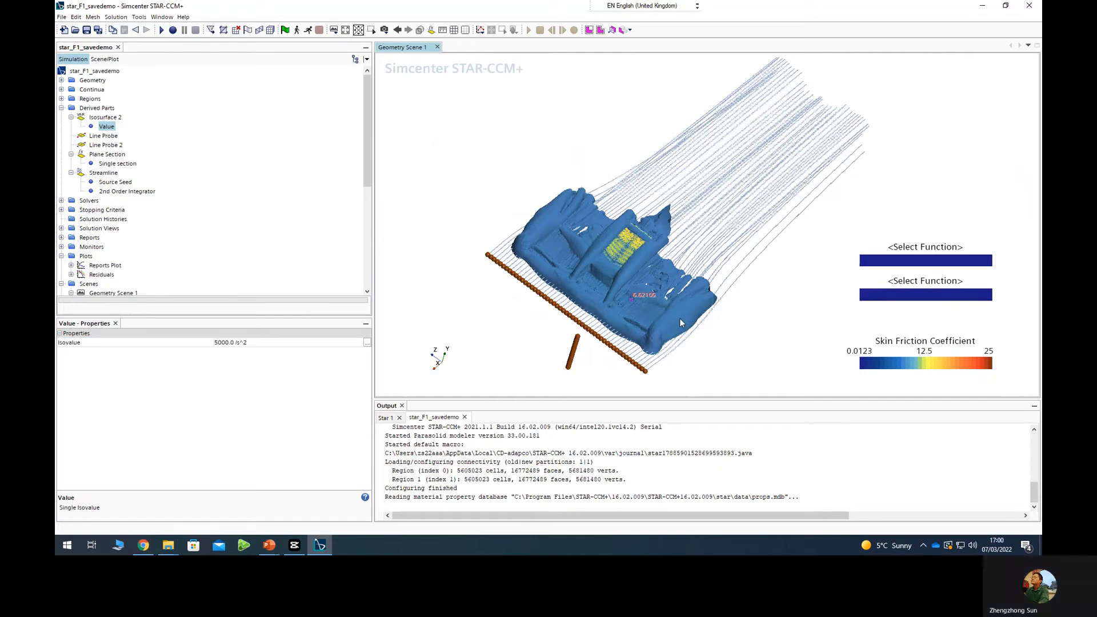
pyautogui.scroll(10, 680, 318)
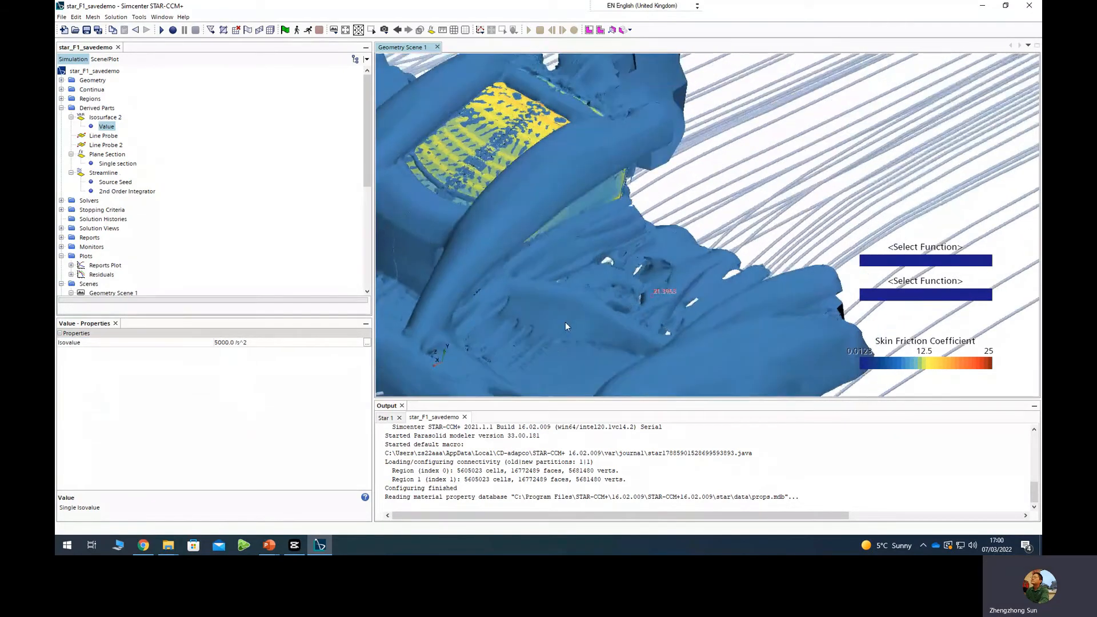
# Raise the isovalue of Isosurface 2 to 7000 /s^2.
pyautogui.scroll(-10, 566, 324)
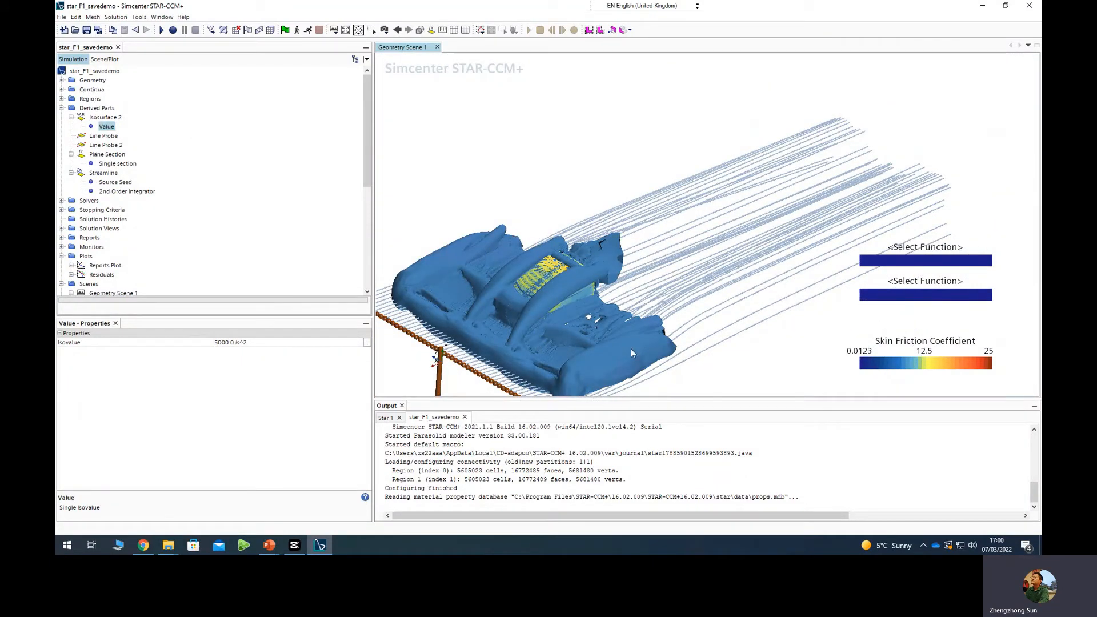
pyautogui.click(270, 342)
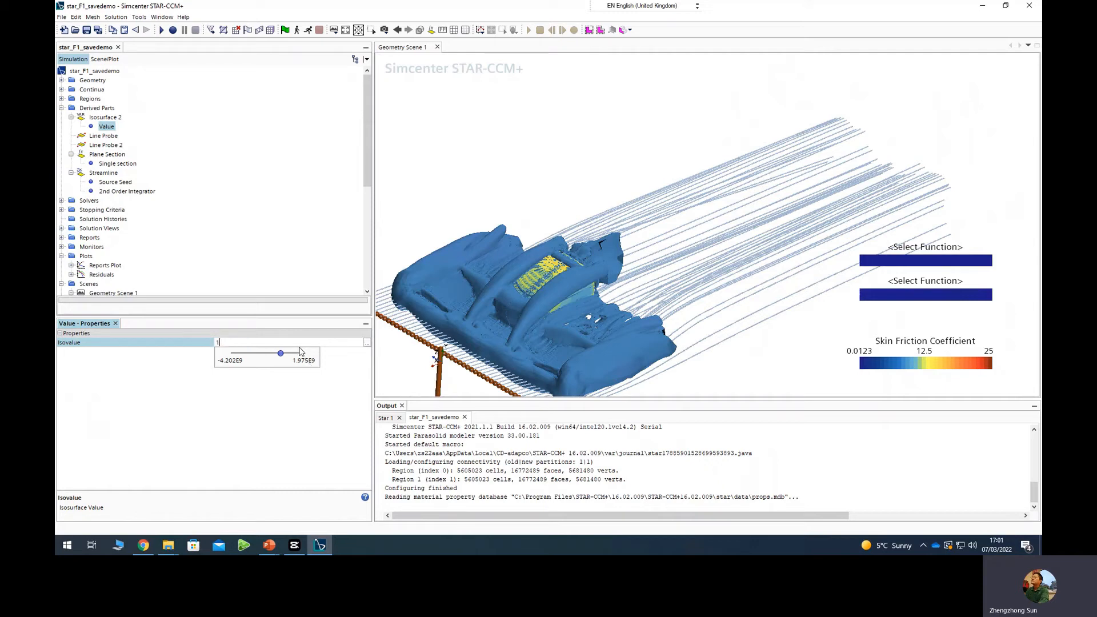
pyautogui.press('BackSpace')
pyautogui.write('79')
pyautogui.write('000')
pyautogui.press('Return')
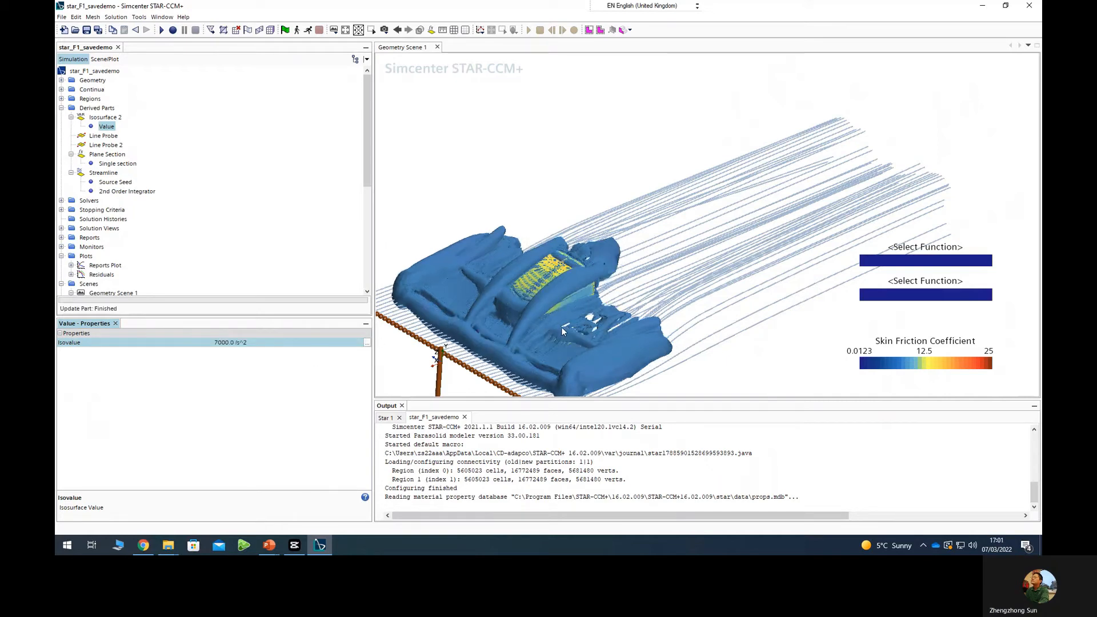
# Examine the Lambda 2 vortex structures around the front wing from above, beneath and close to the endplate region.
pyautogui.moveTo(561, 327)
pyautogui.mouseDown()
pyautogui.moveTo(613, 367)
pyautogui.moveTo(588, 362)
pyautogui.moveTo(594, 325)
pyautogui.mouseUp()
pyautogui.scroll(2, 602, 306)
pyautogui.scroll(4, 602, 307)
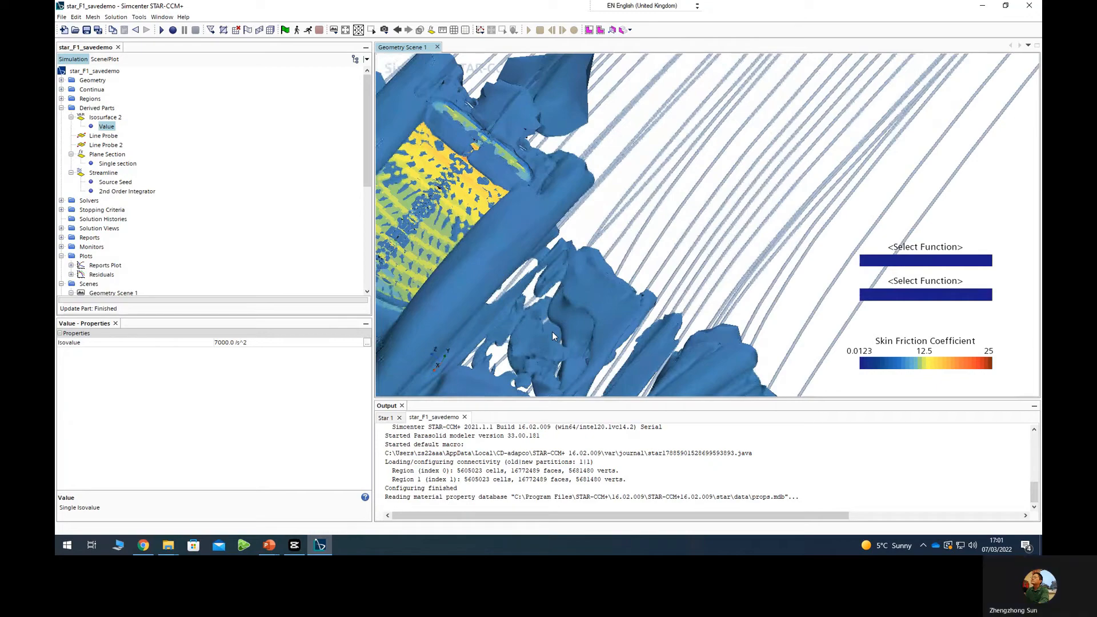
pyautogui.moveTo(552, 331); pyautogui.dragTo(392, 313)
pyautogui.scroll(-10, 393, 316)
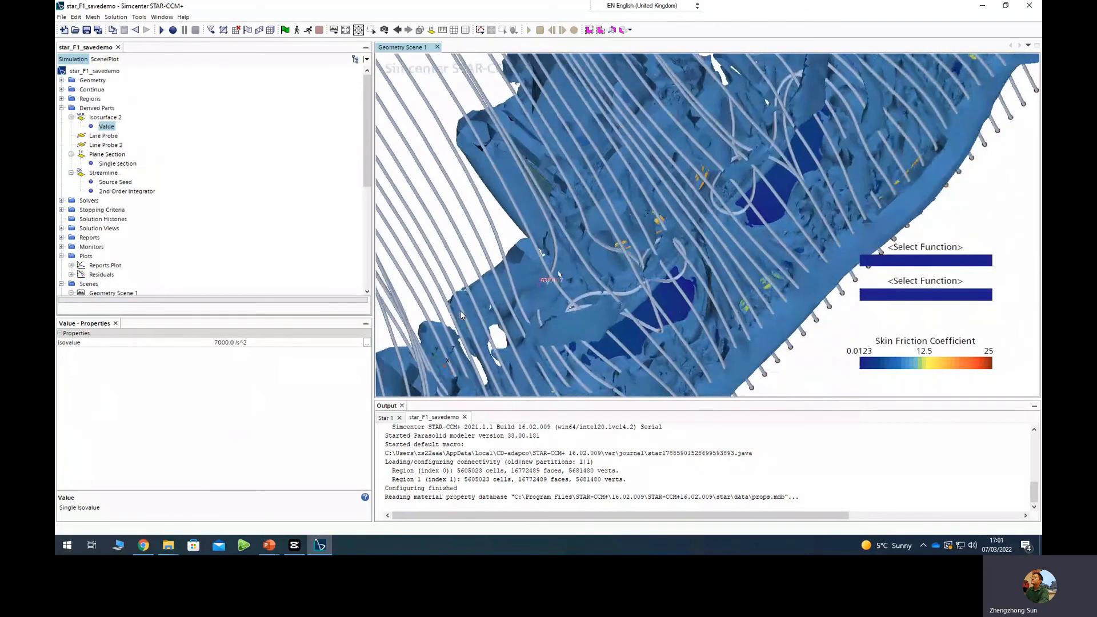
pyautogui.moveTo(491, 326); pyautogui.dragTo(473, 309)
pyautogui.scroll(5, 473, 309)
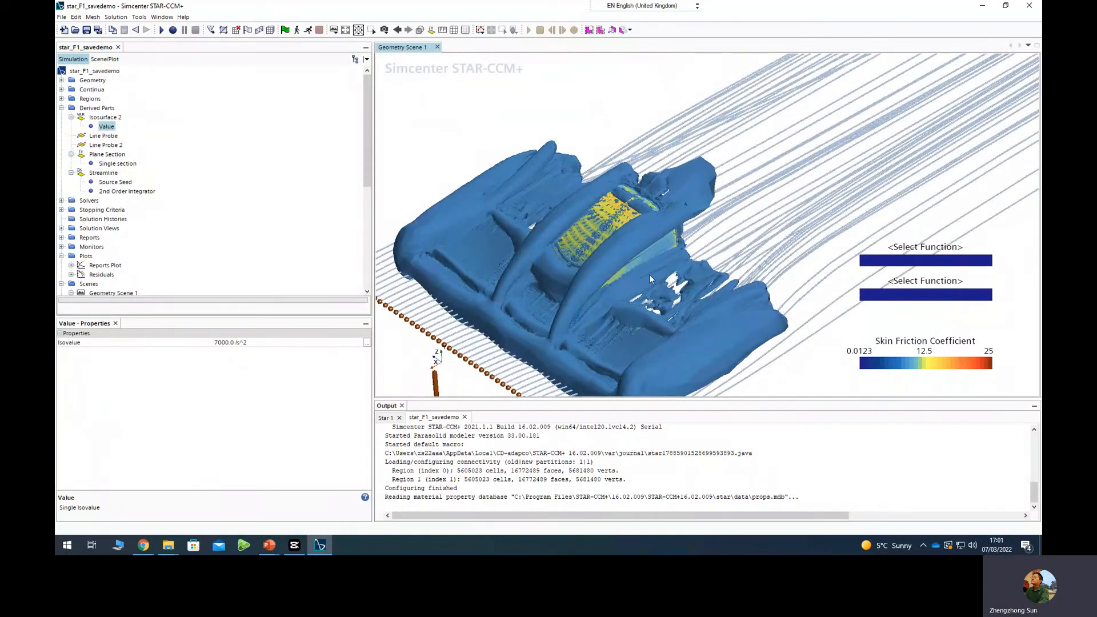
pyautogui.scroll(1, 694, 291)
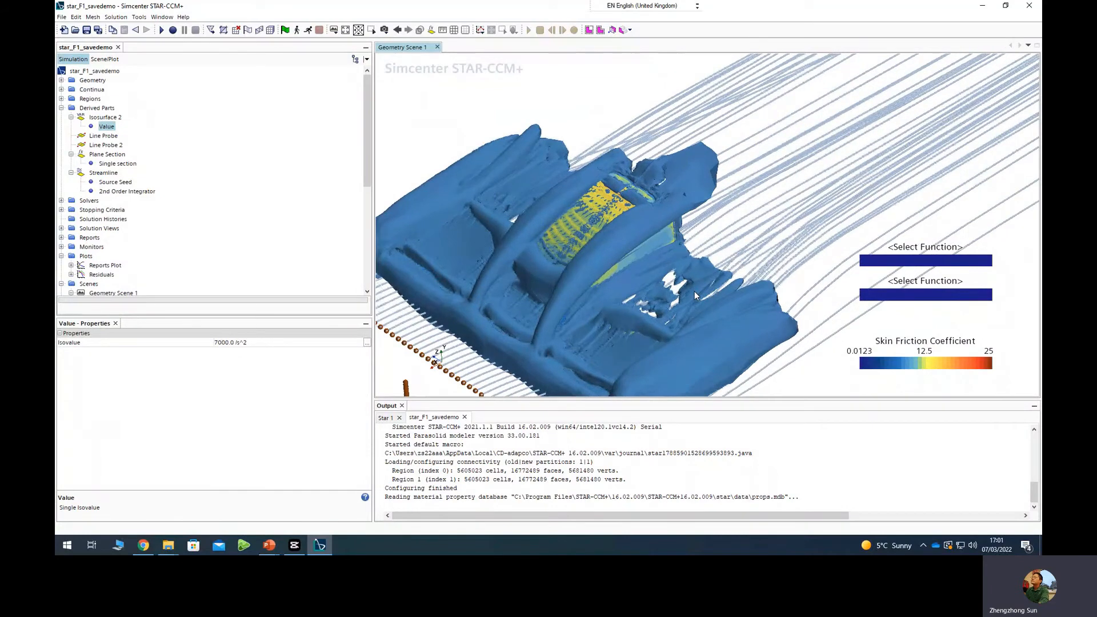
pyautogui.scroll(4, 694, 290)
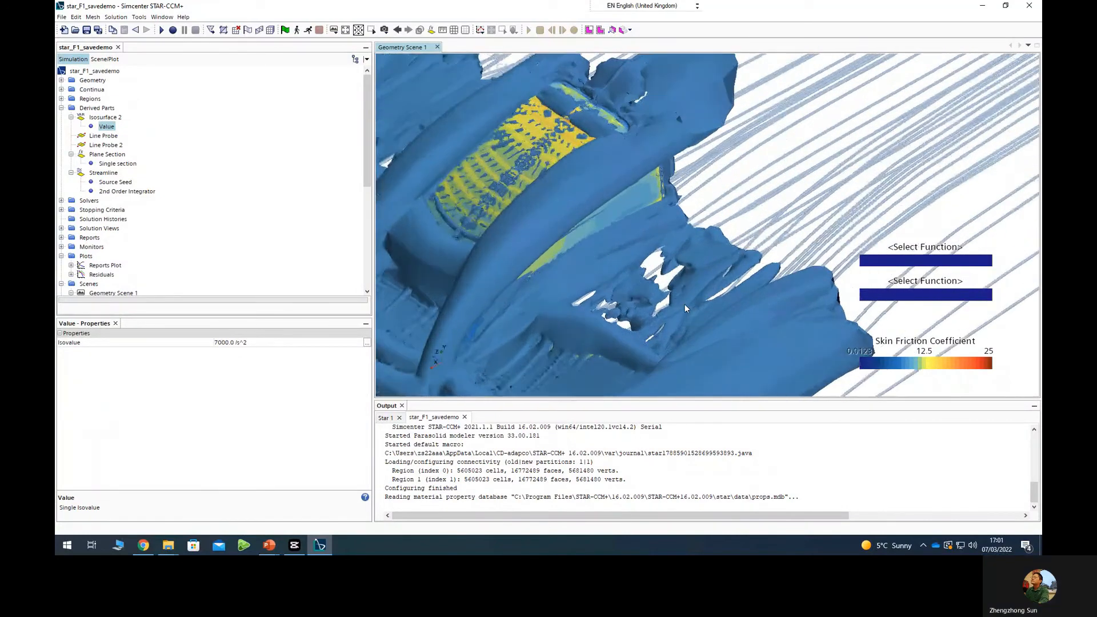
pyautogui.scroll(-6, 646, 315)
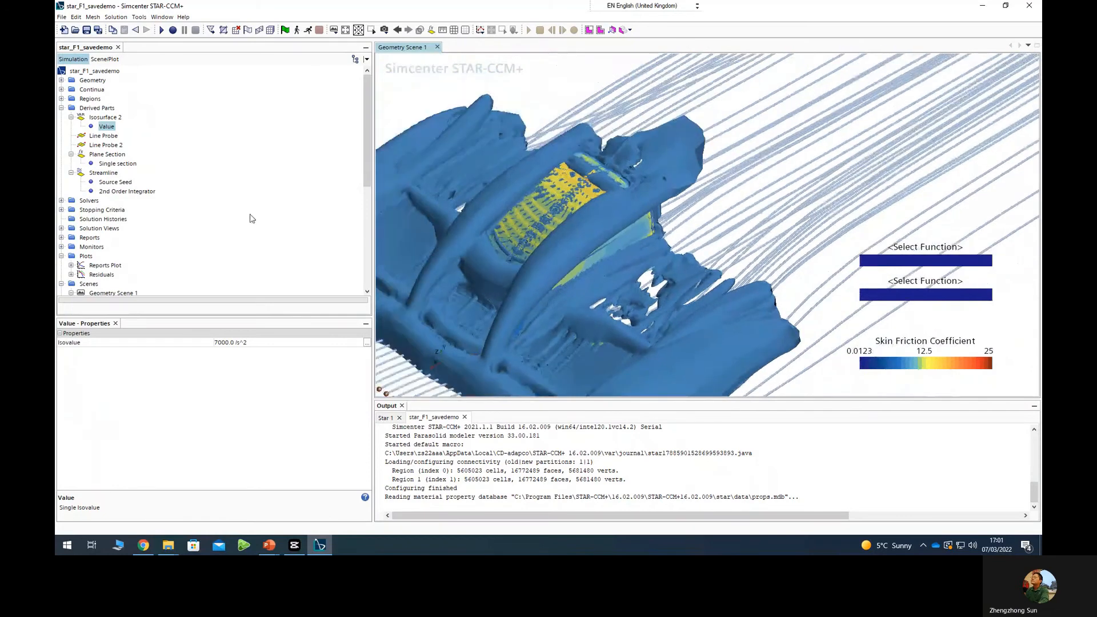
# Change the scalar field of Isosurface 2 to Vorticity: Magnitude.
pyautogui.click(103, 117)
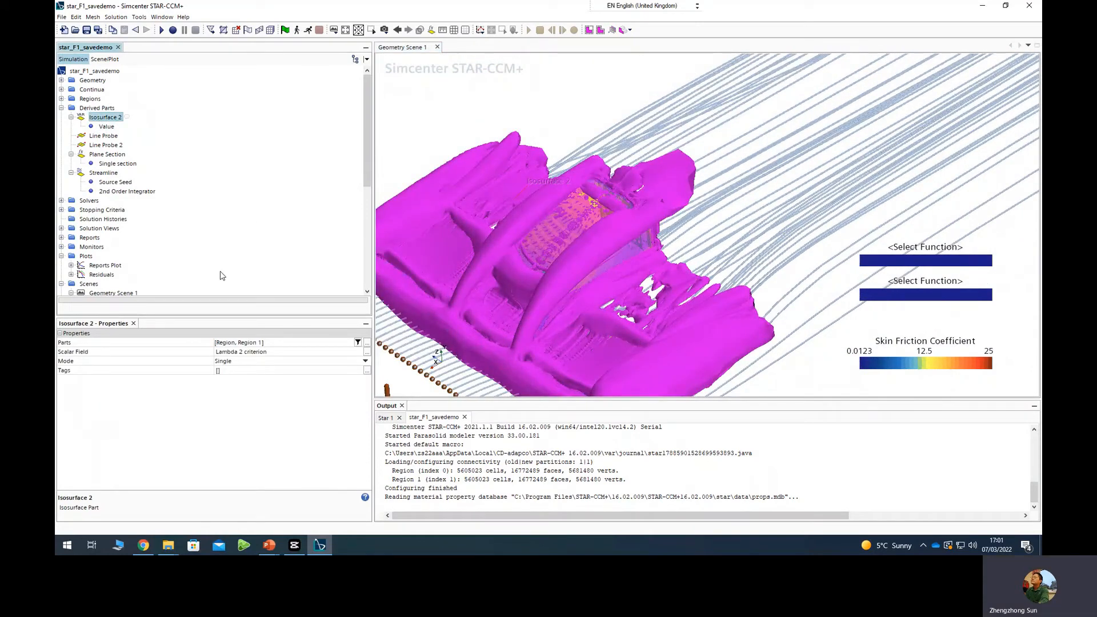
pyautogui.click(260, 352)
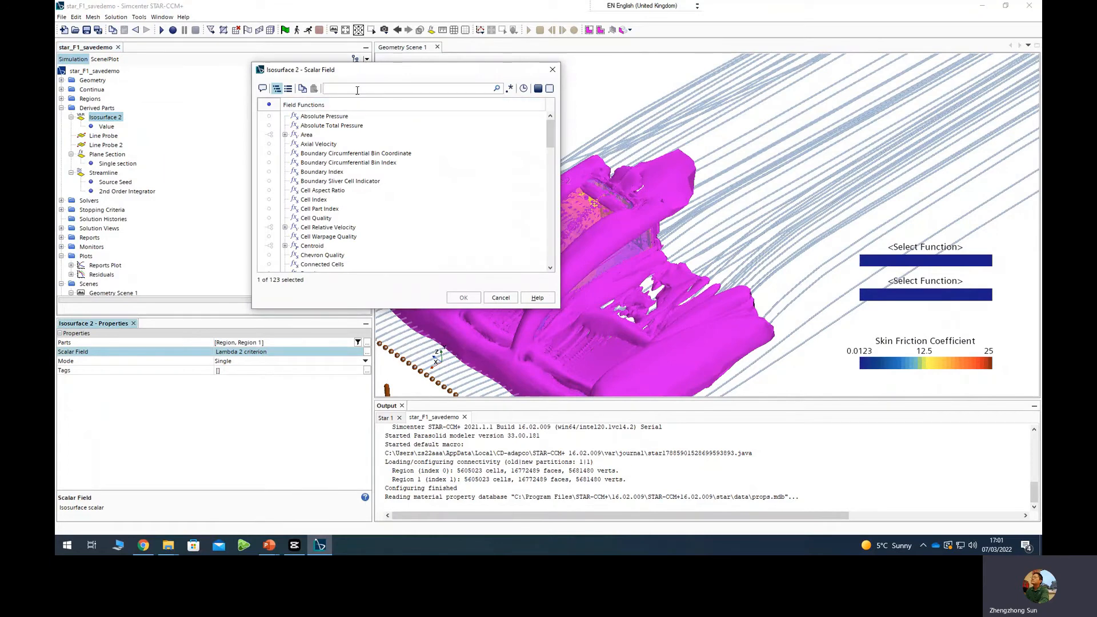
pyautogui.write('vort')
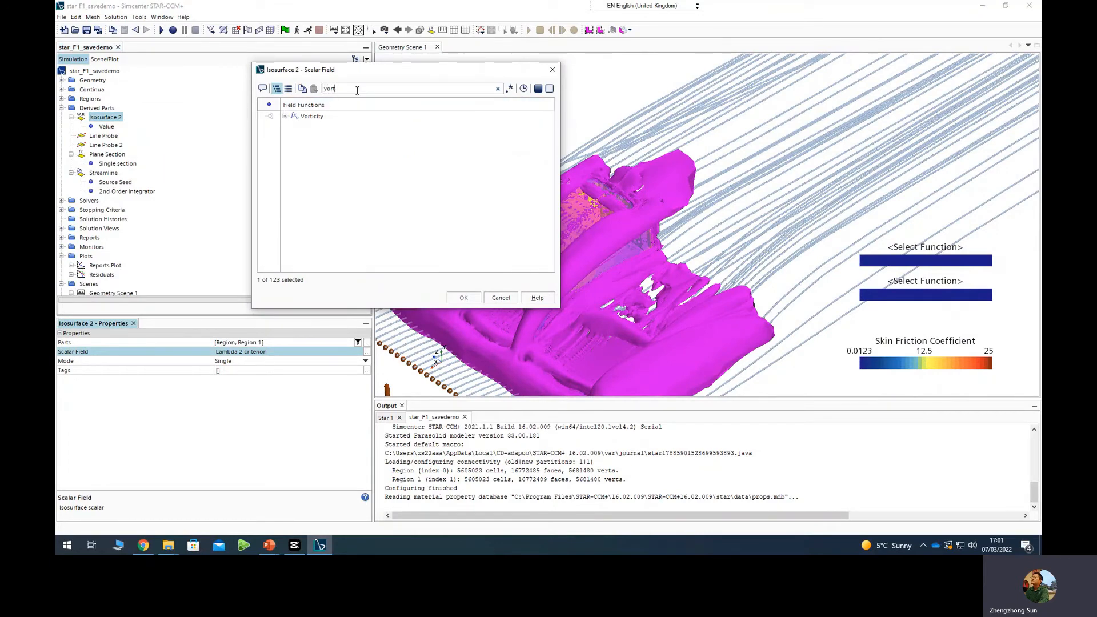
pyautogui.press('BackSpace')
pyautogui.press('BackSpace')
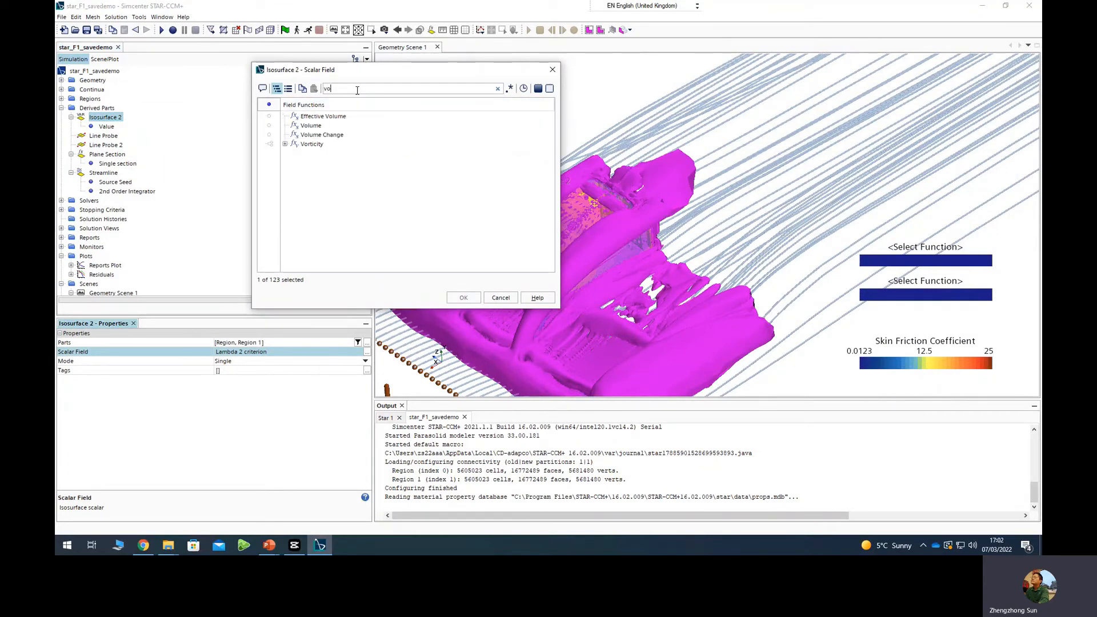
pyautogui.write('ticity')
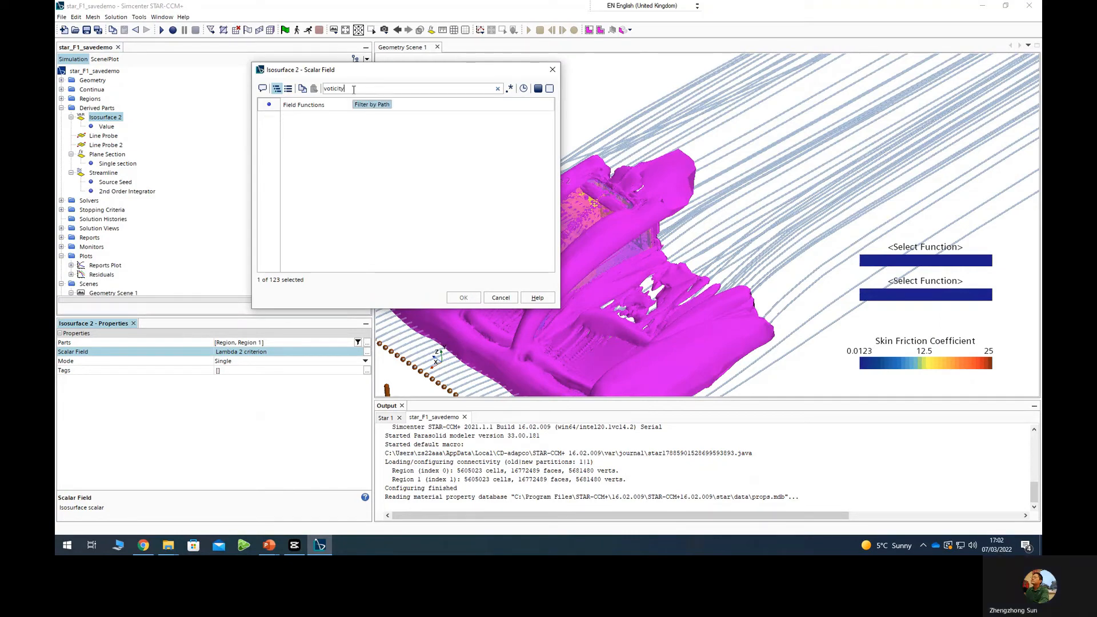
pyautogui.press('BackSpace')
pyautogui.press('BackSpace')
pyautogui.press('BackSpace')
pyautogui.press('BackSpace')
pyautogui.press('BackSpace')
pyautogui.press('BackSpace')
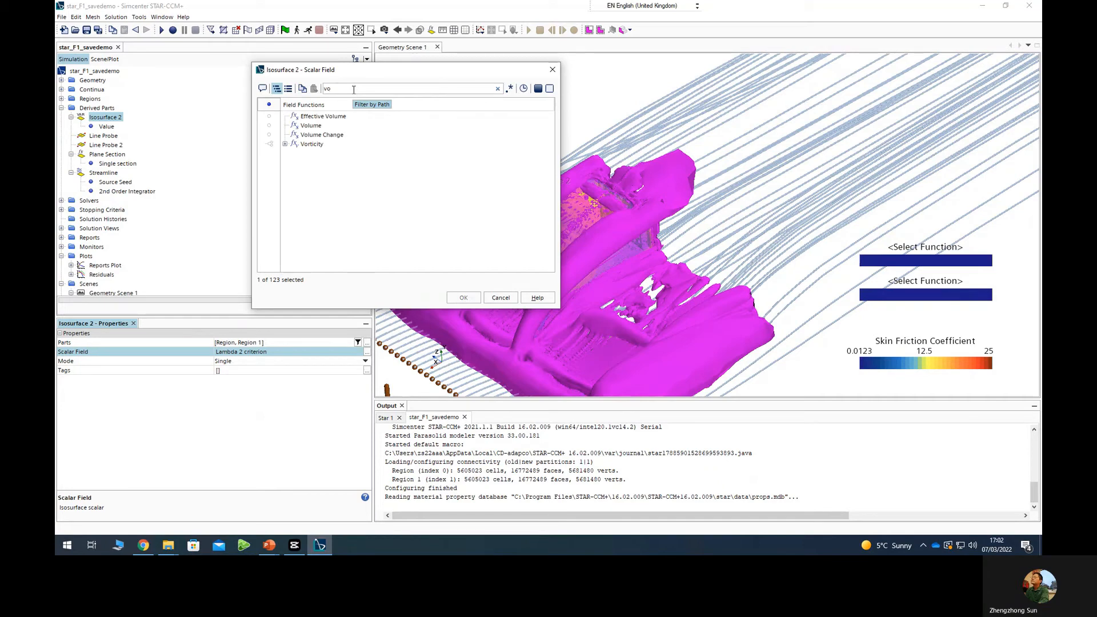
pyautogui.write('r')
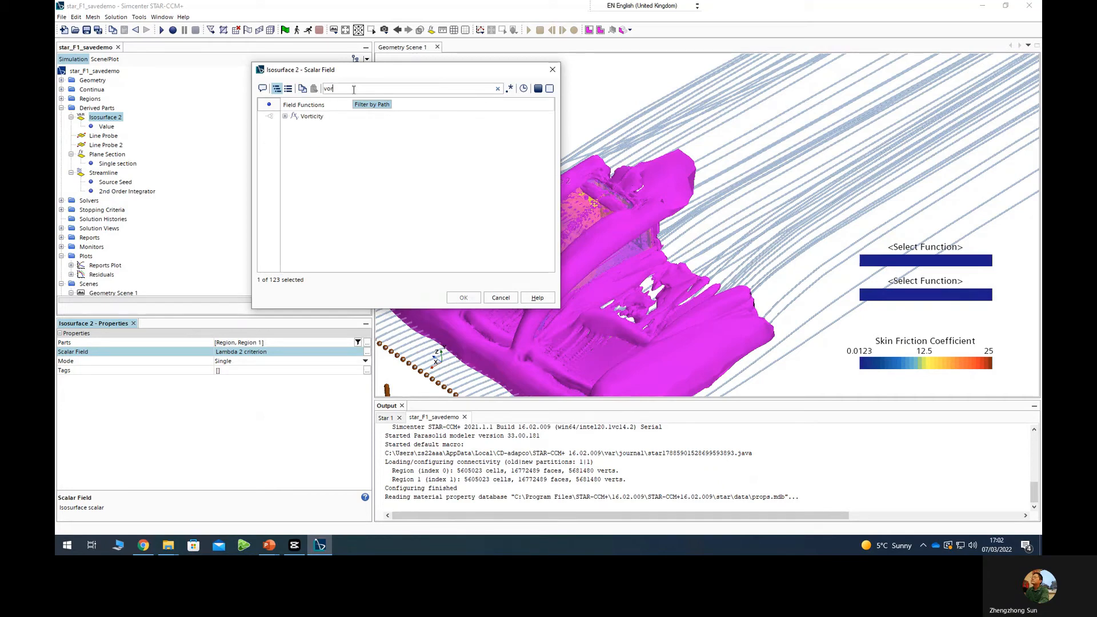
pyautogui.click(286, 117)
pyautogui.click(325, 125)
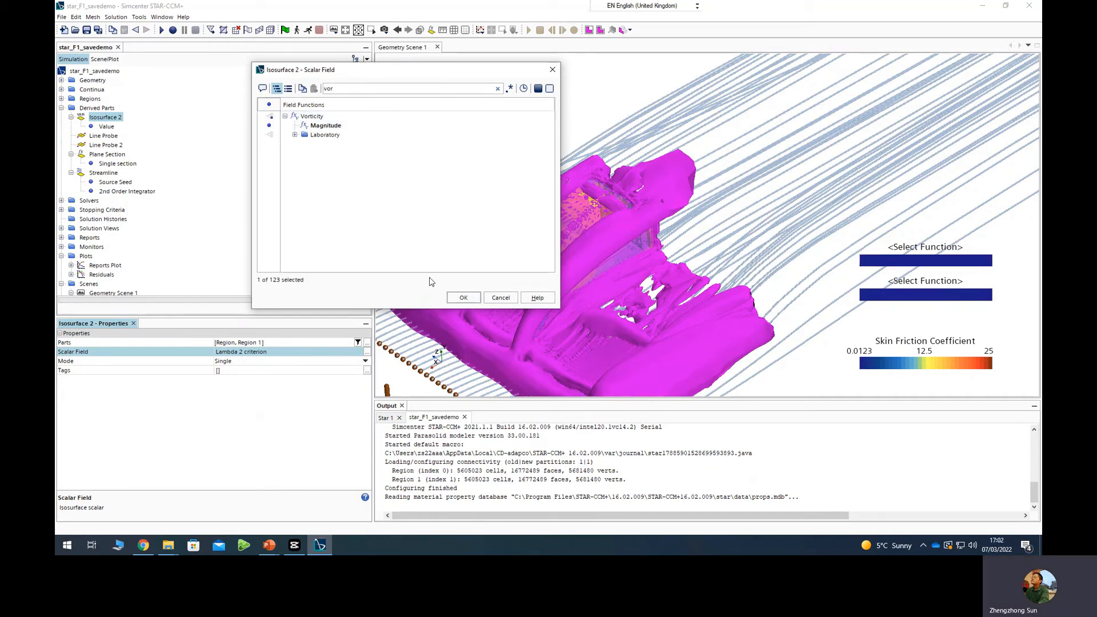
pyautogui.click(465, 302)
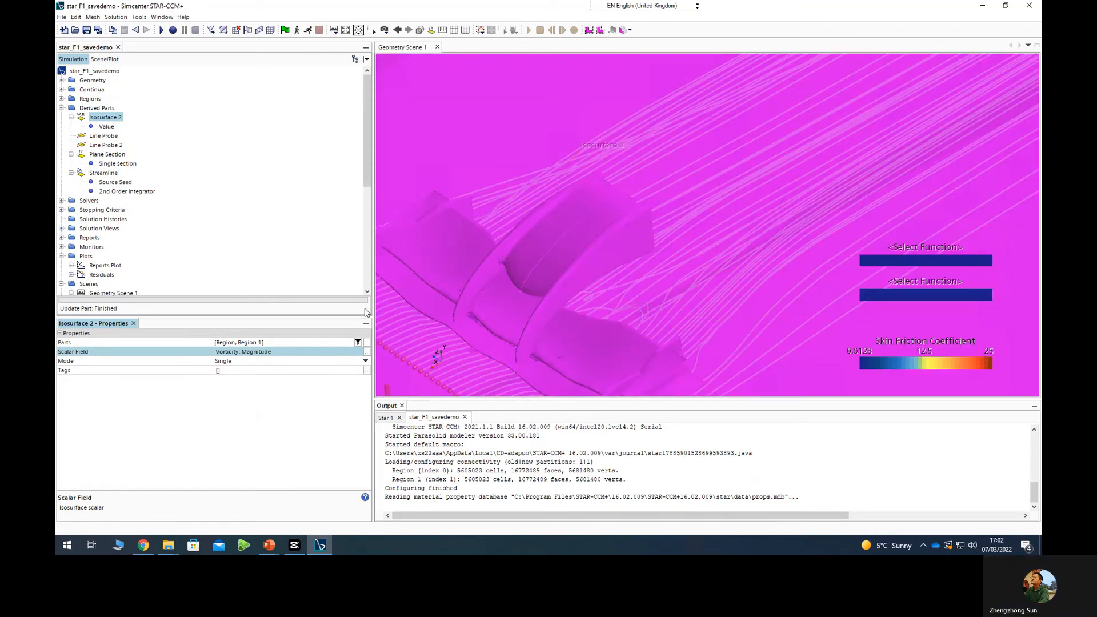
# Set the vorticity isovalue of Isosurface 2 to 10000 /s and inspect the surface around the wing.
pyautogui.click(528, 314)
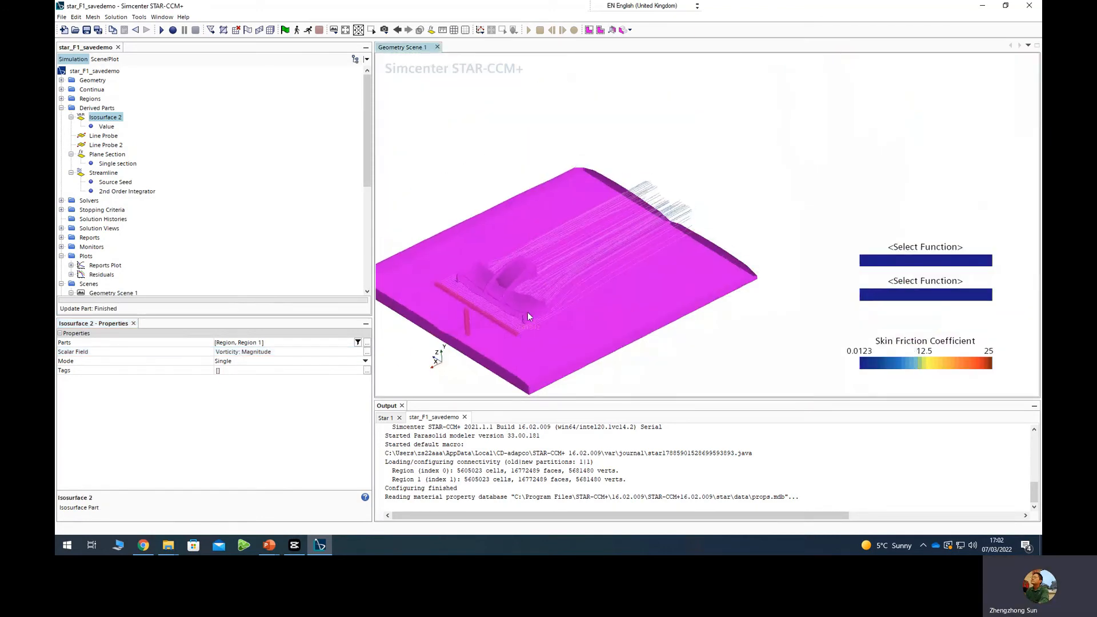
pyautogui.moveTo(527, 312)
pyautogui.mouseDown()
pyautogui.moveTo(654, 277)
pyautogui.moveTo(613, 305)
pyautogui.moveTo(506, 315)
pyautogui.mouseUp()
pyautogui.scroll(-1, 516, 302)
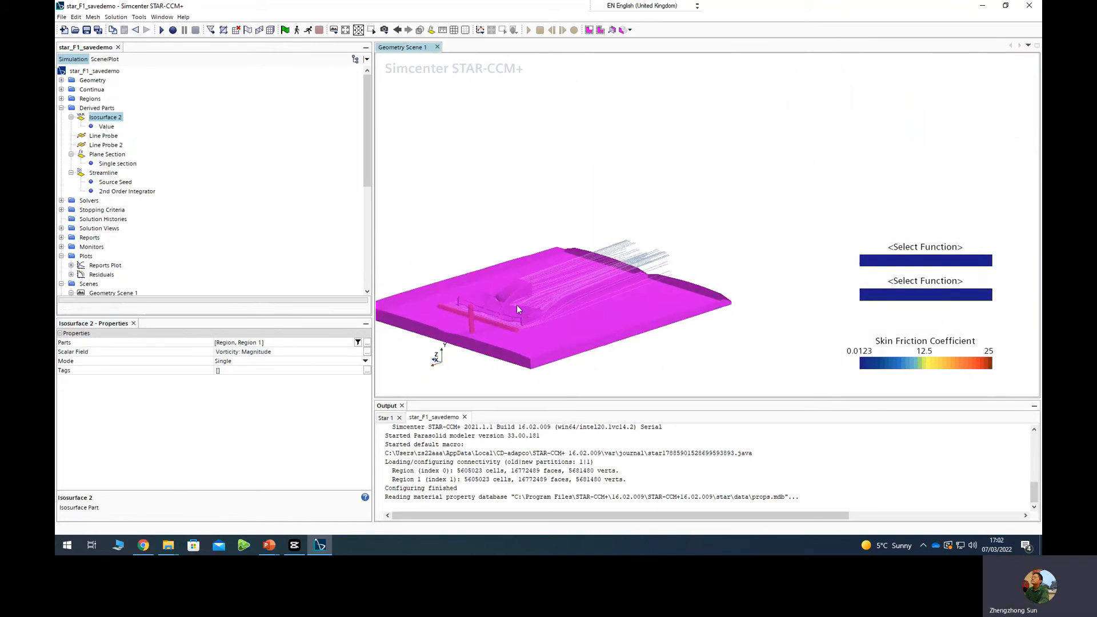
pyautogui.click(104, 127)
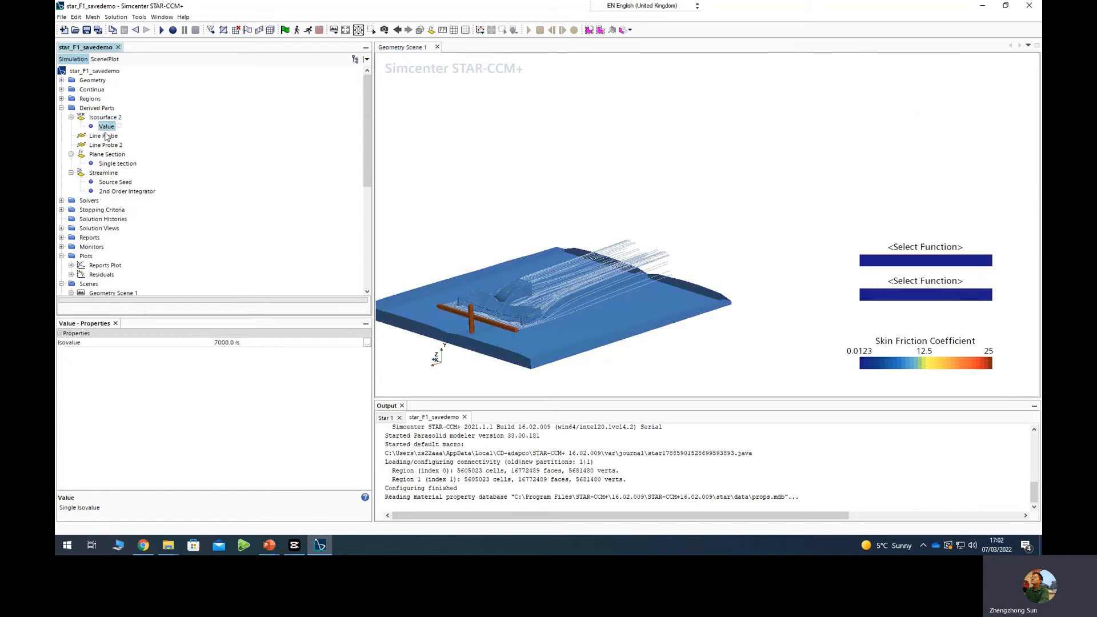
pyautogui.click(227, 342)
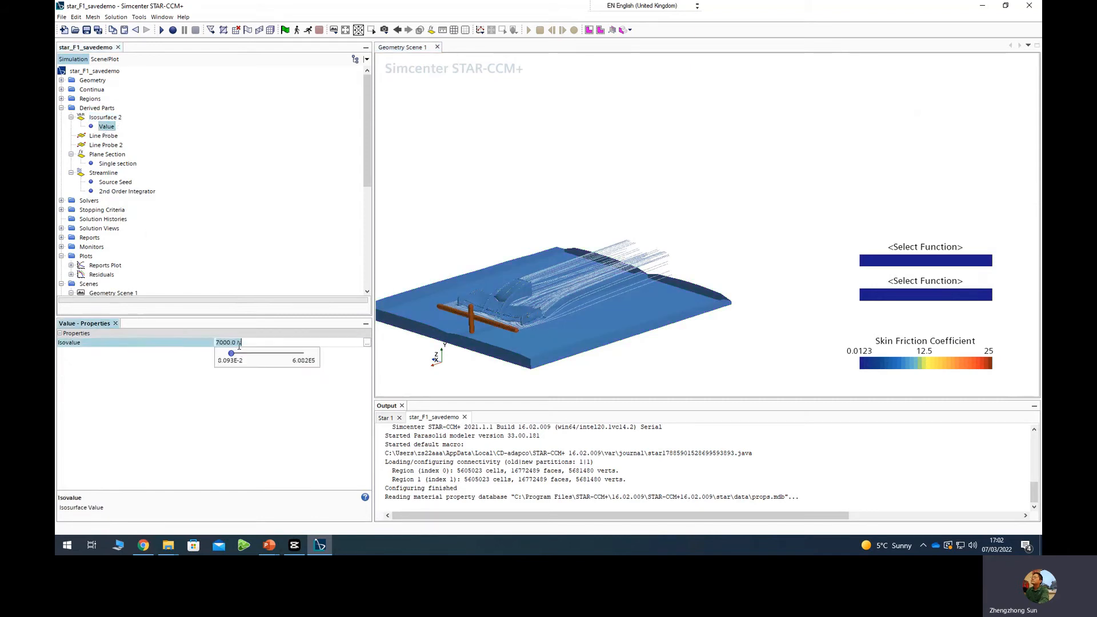
pyautogui.write('10000')
pyautogui.press('Return')
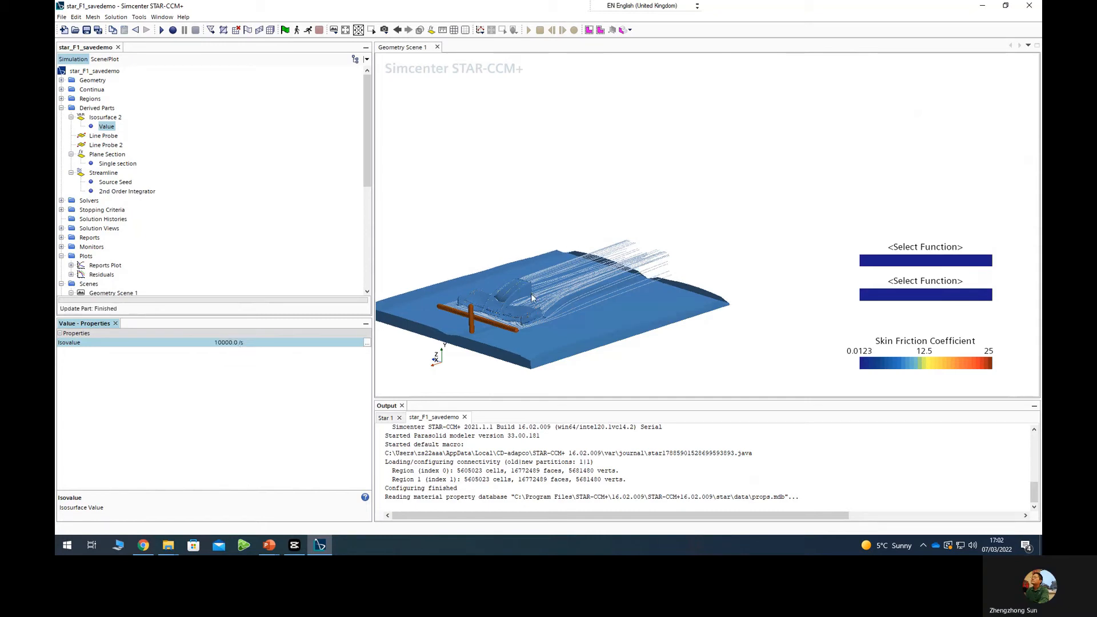
pyautogui.scroll(3, 513, 308)
pyautogui.scroll(3, 512, 306)
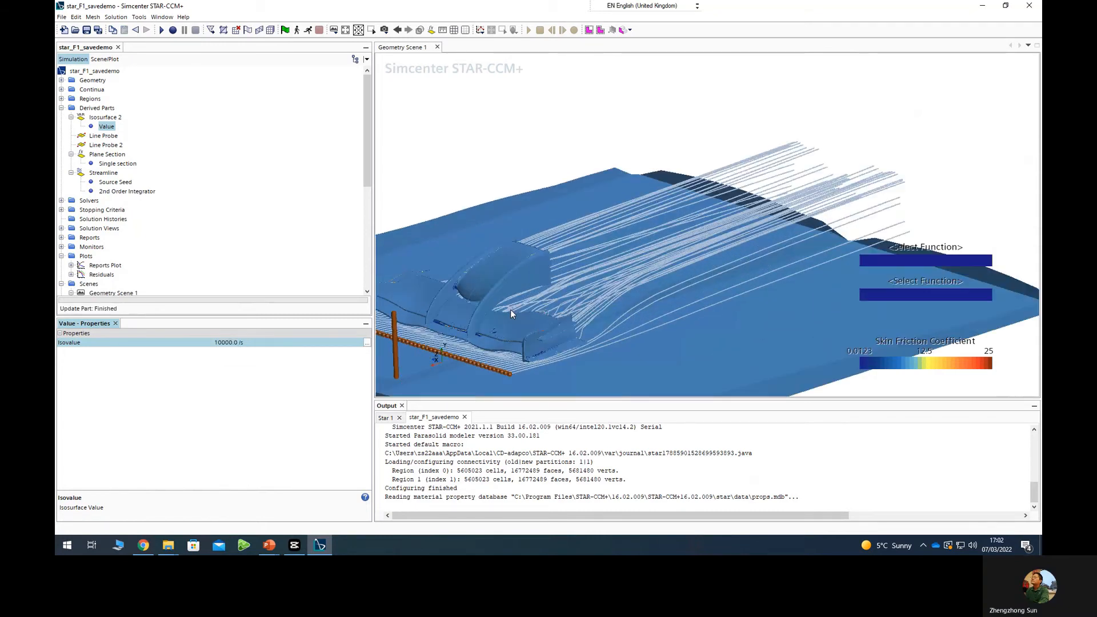
pyautogui.scroll(5, 509, 310)
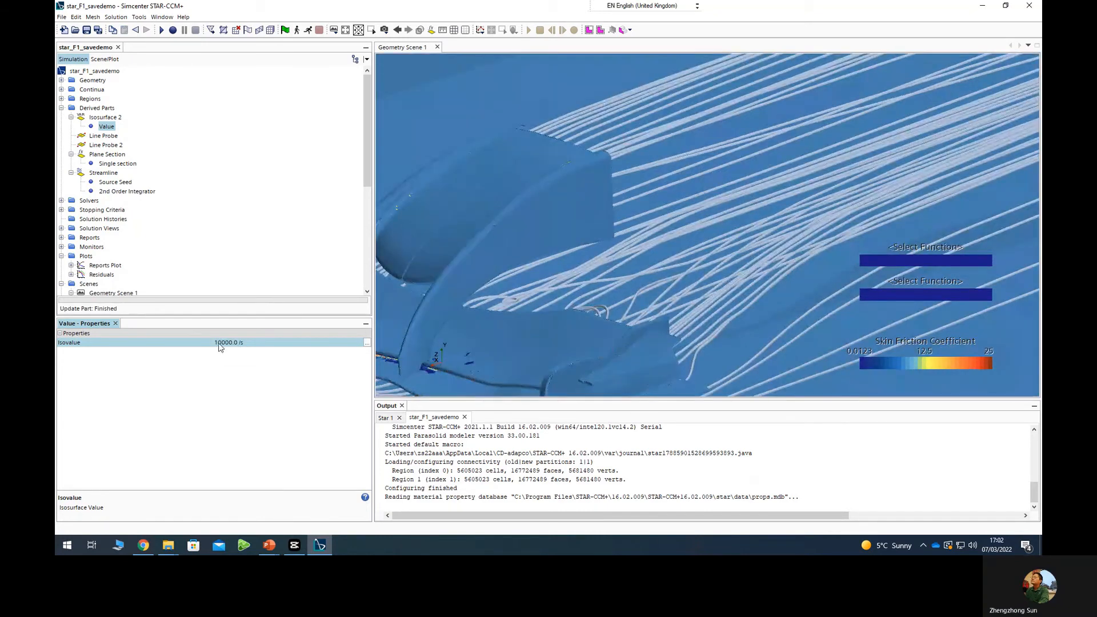
# Lower the isovalue of Isosurface 2 to 100 /s and inspect the vorticity surface over the front wing.
pyautogui.click(220, 342)
pyautogui.doubleClick(222, 343)
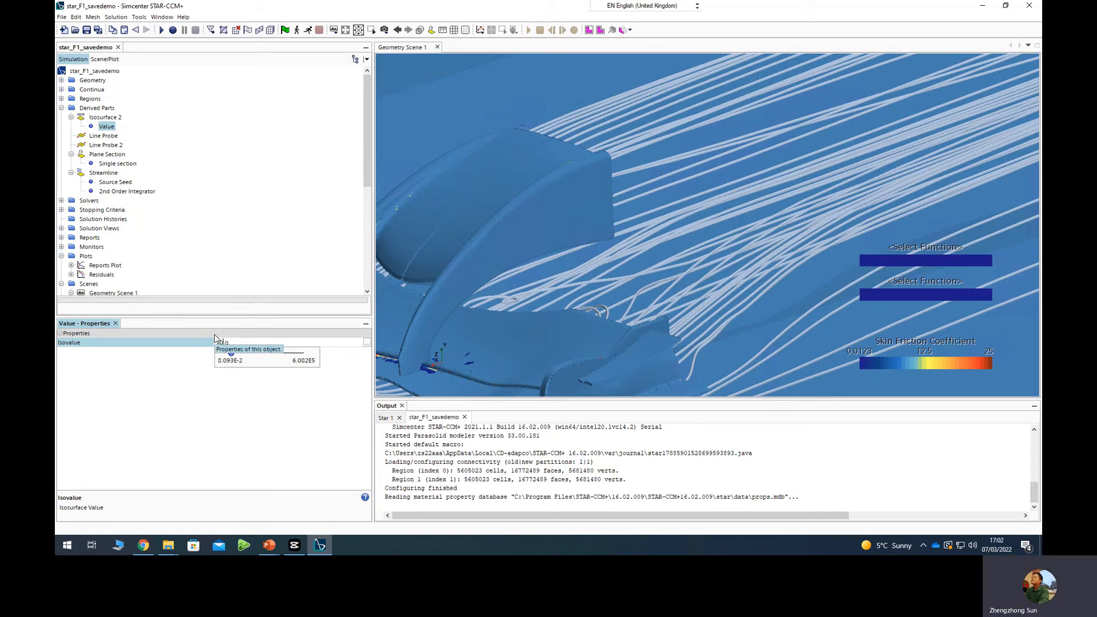
pyautogui.write('500 /')
pyautogui.press('Return')
pyautogui.press('Return')
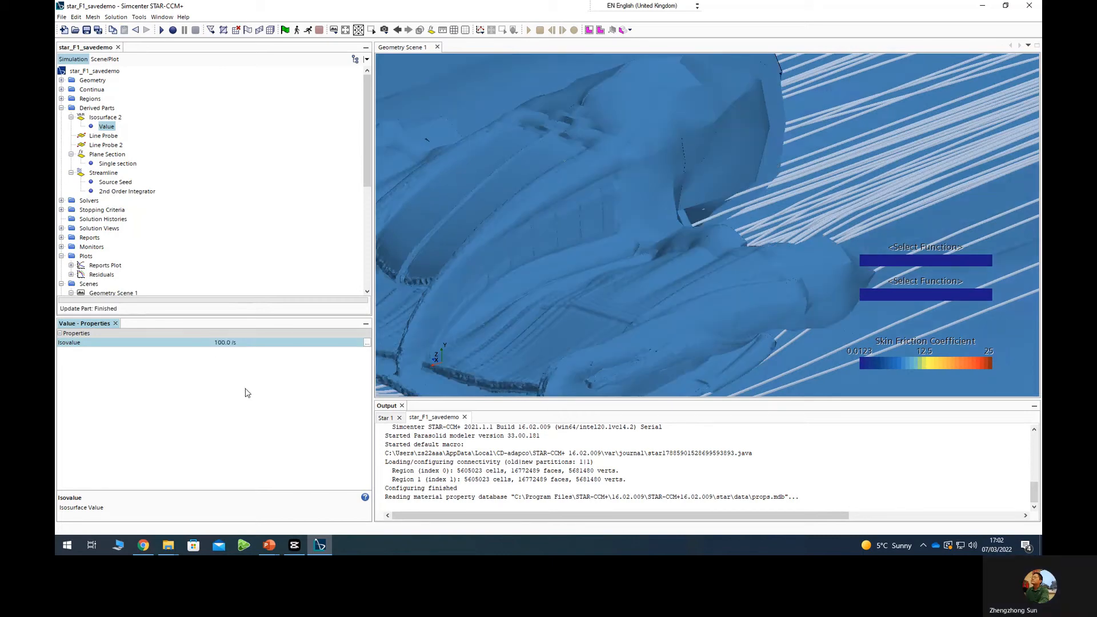
pyautogui.scroll(-5, 654, 296)
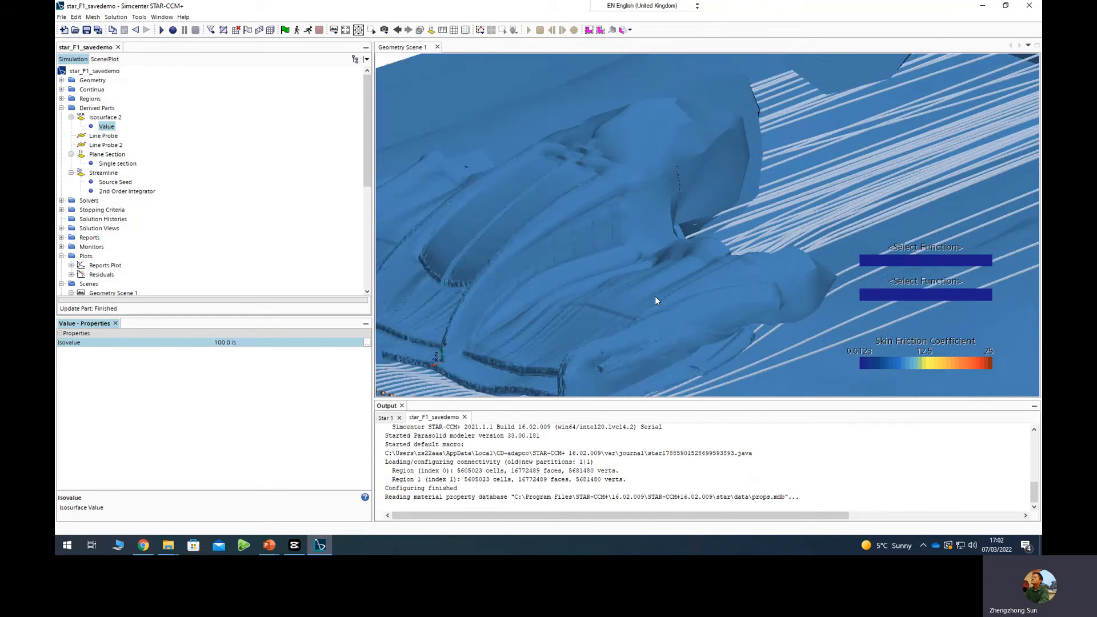
pyautogui.moveTo(676, 306); pyautogui.dragTo(550, 337)
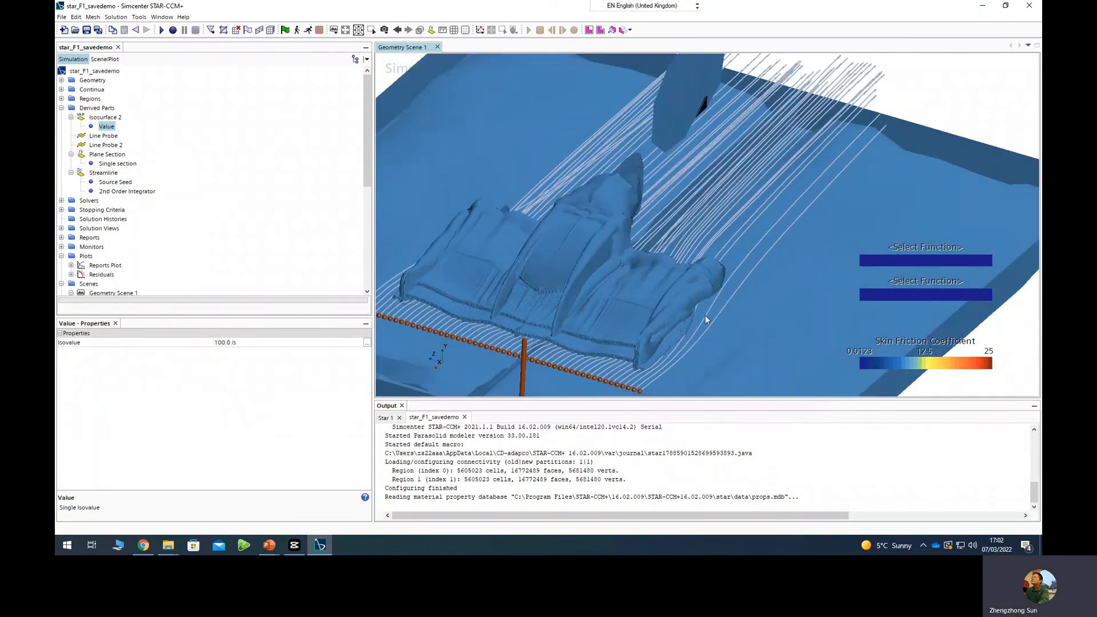
pyautogui.scroll(3, 705, 316)
pyautogui.scroll(2, 680, 304)
pyautogui.moveTo(627, 291); pyautogui.dragTo(632, 269)
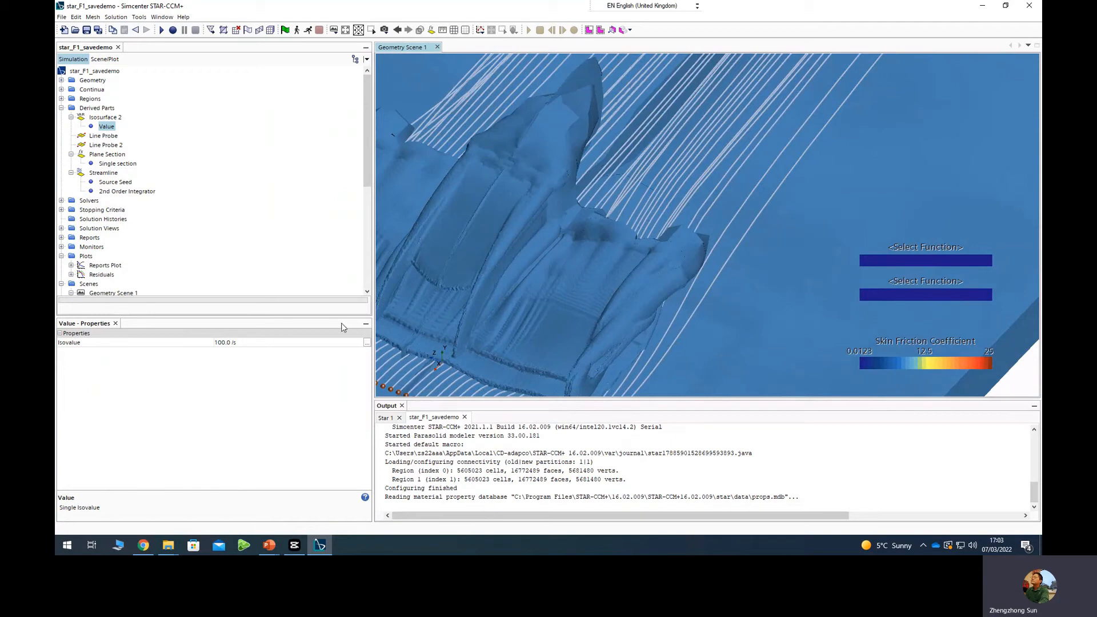
# Lower the isovalue of Isosurface 2 to 50 /s.
pyautogui.click(227, 344)
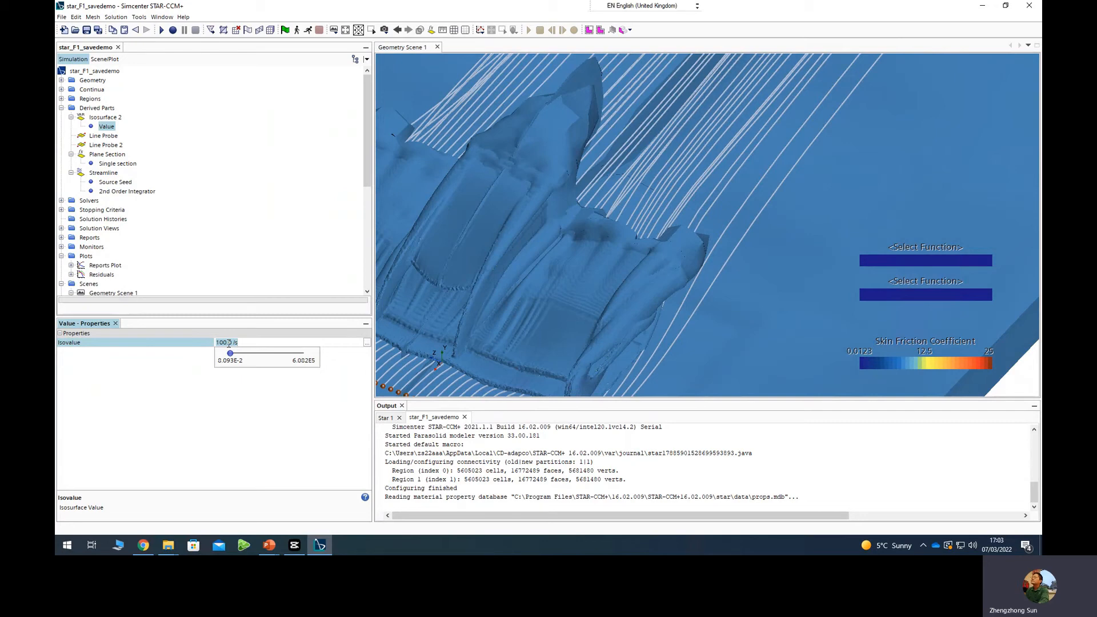
pyautogui.write('50')
pyautogui.press('Return')
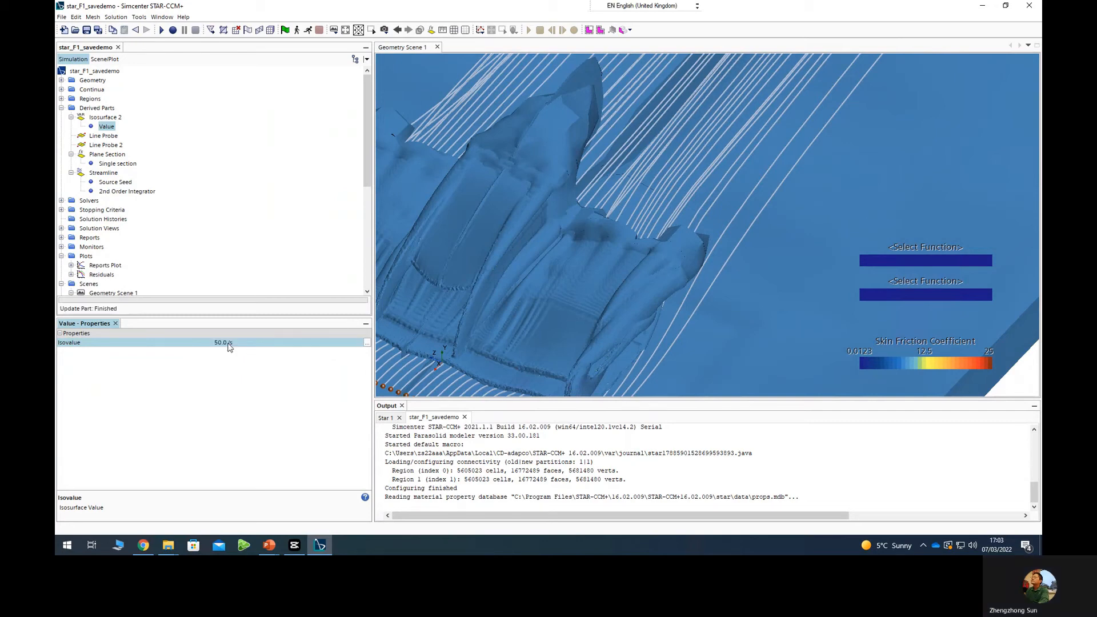
# Raise the isovalue of Isosurface 2 to 200 /s.
pyautogui.click(225, 343)
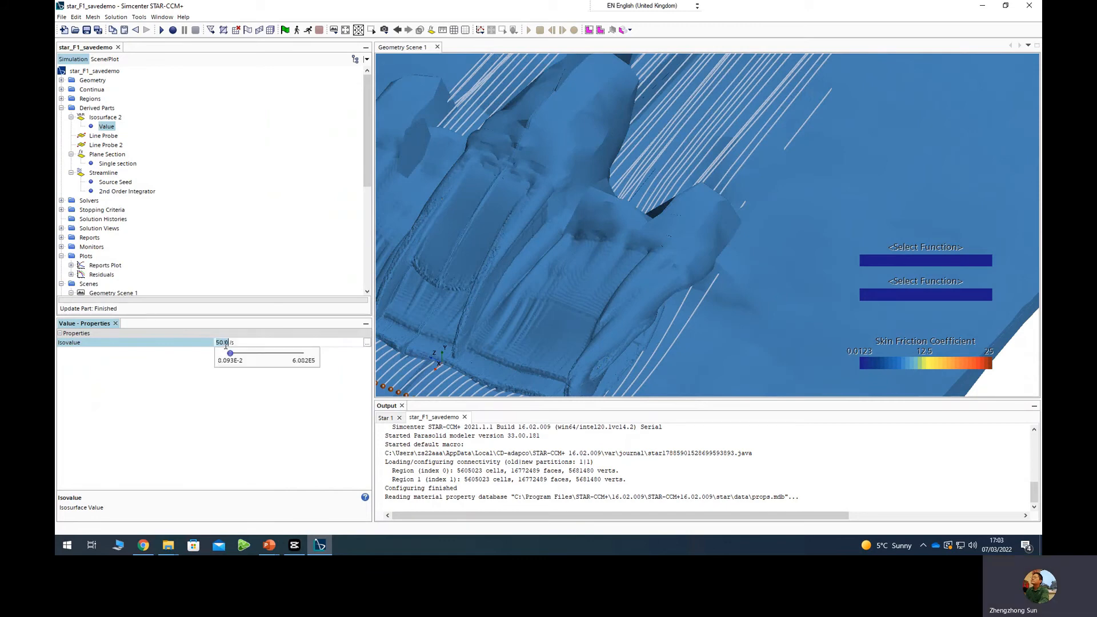
pyautogui.write('20')
pyautogui.press('Return')
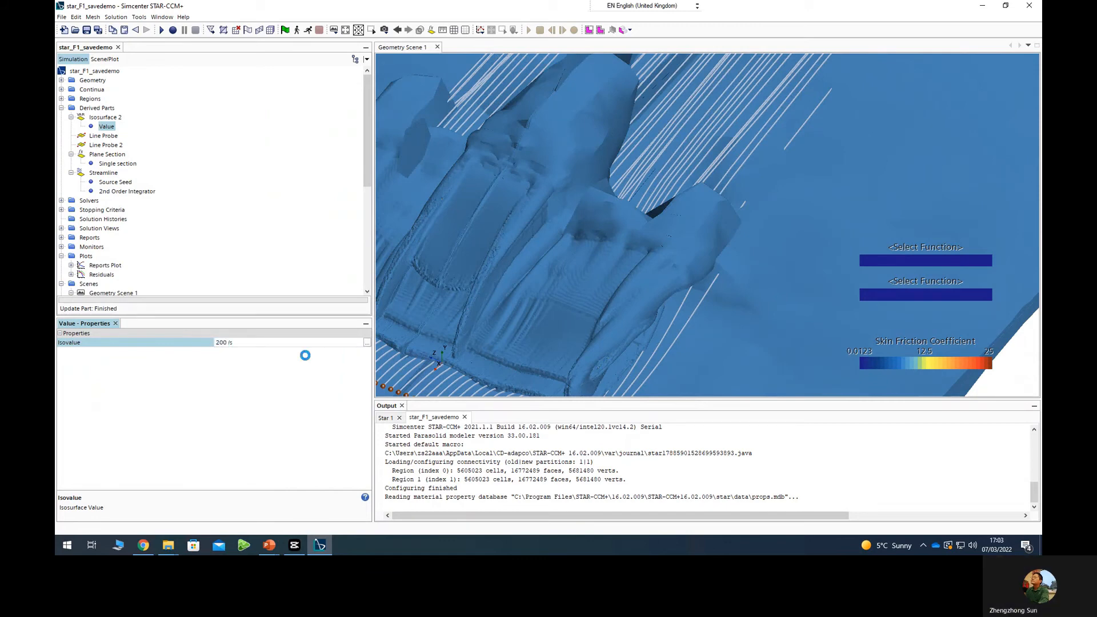
pyautogui.click(572, 297)
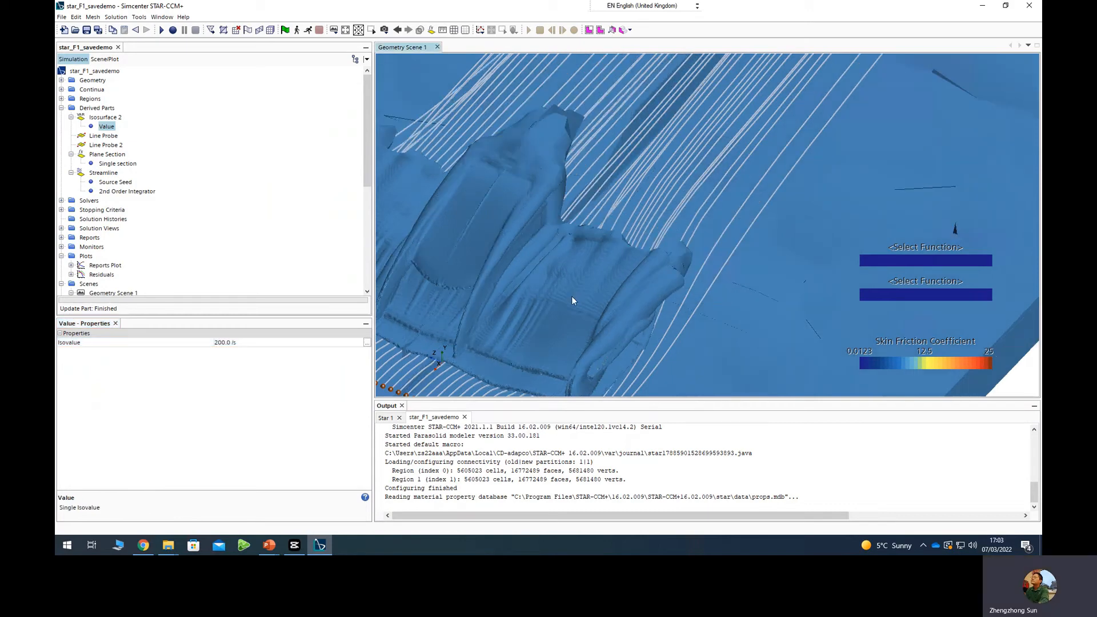
# Change the scalar field of Isosurface 2 to Q-Criterion.
pyautogui.moveTo(550, 297); pyautogui.dragTo(606, 305)
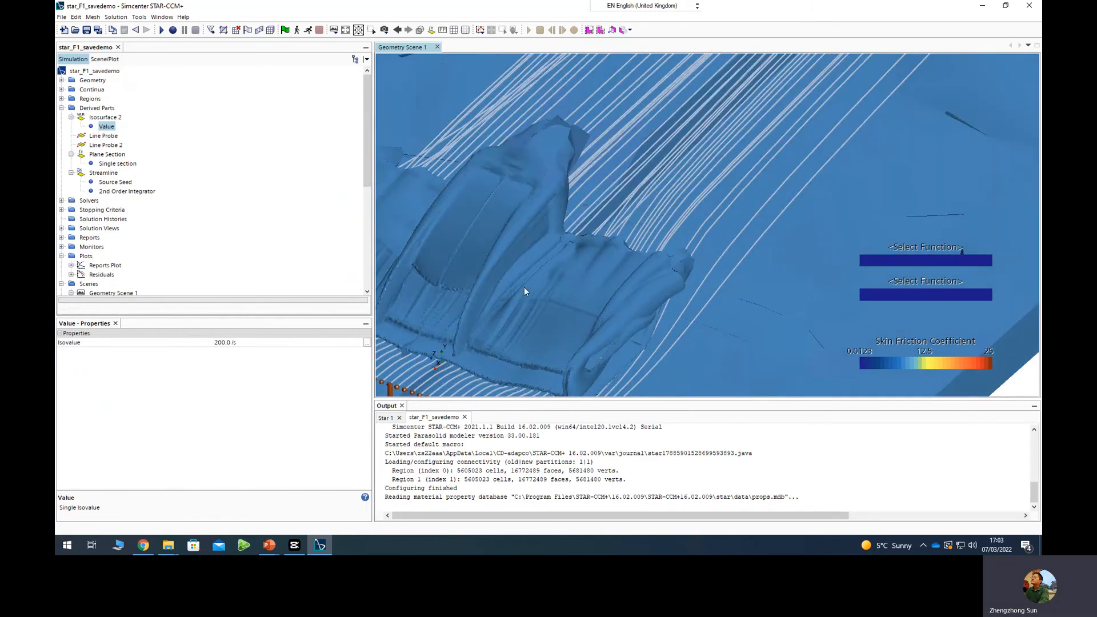
pyautogui.moveTo(528, 303); pyautogui.dragTo(496, 279)
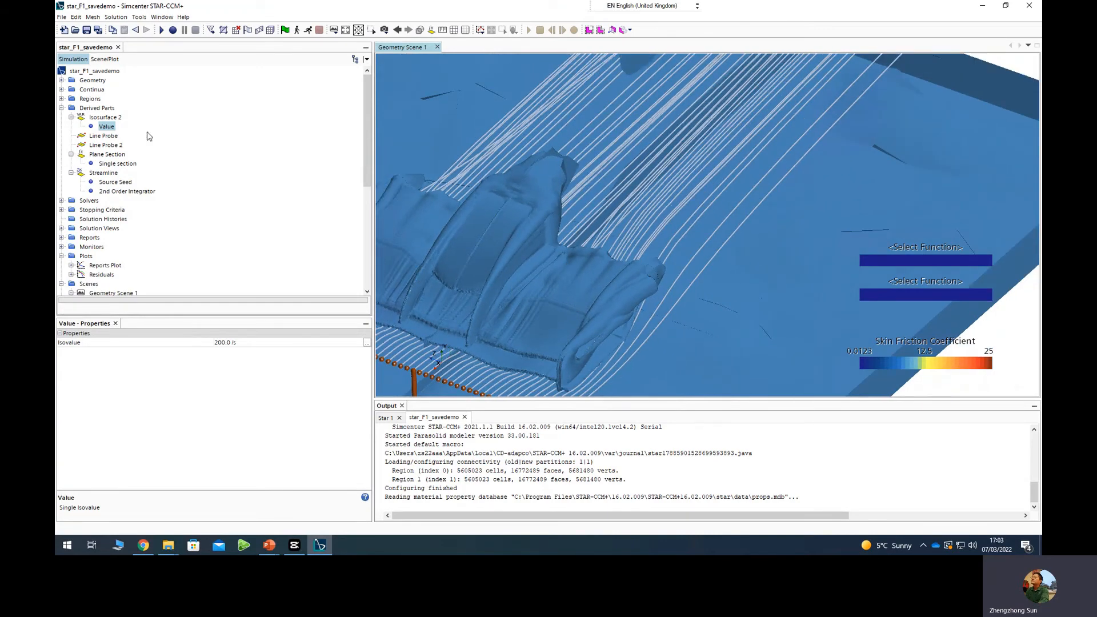
pyautogui.click(106, 118)
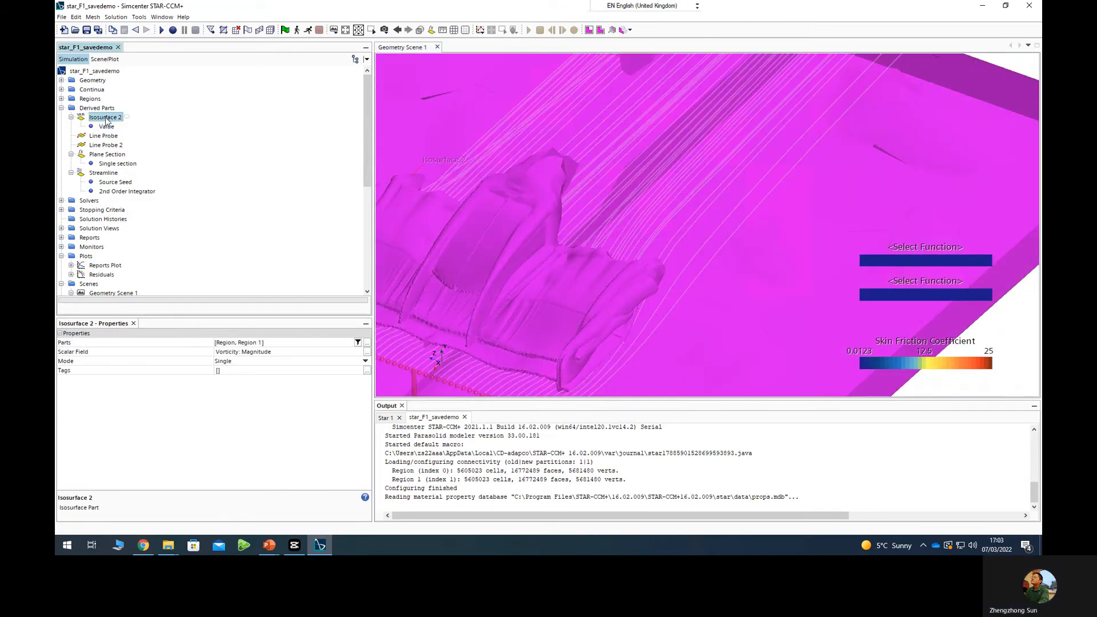
pyautogui.click(292, 354)
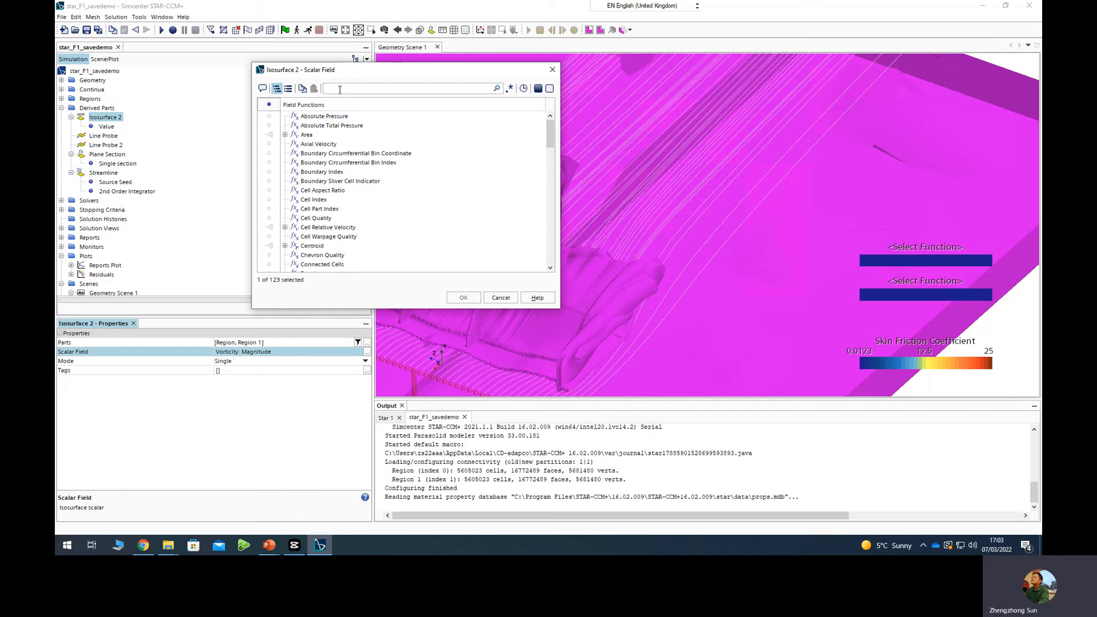
pyautogui.write('q')
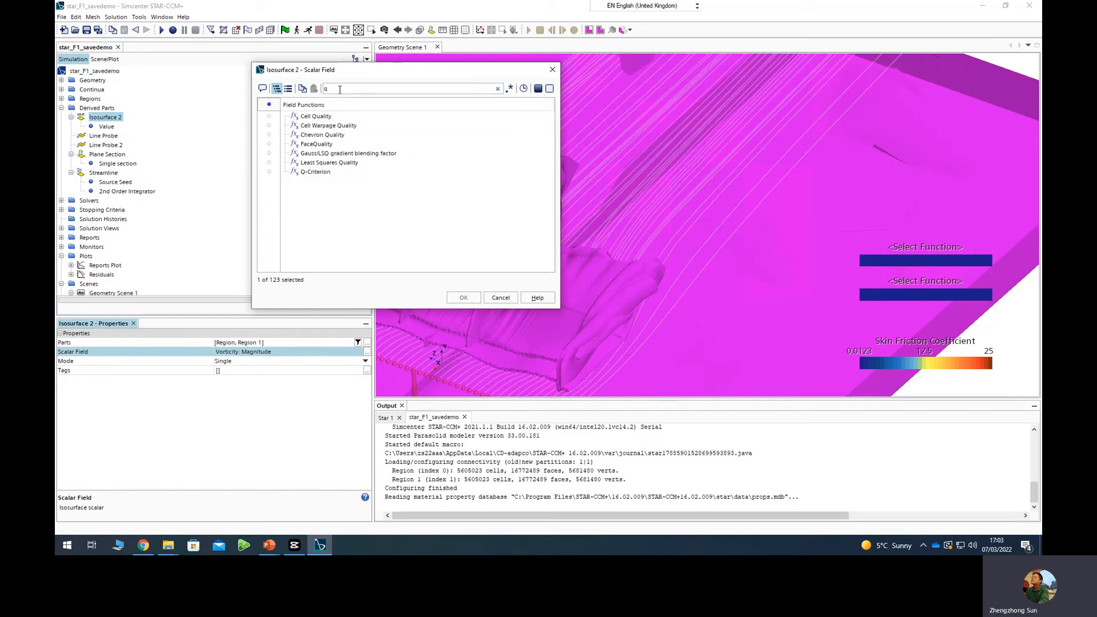
pyautogui.click(312, 173)
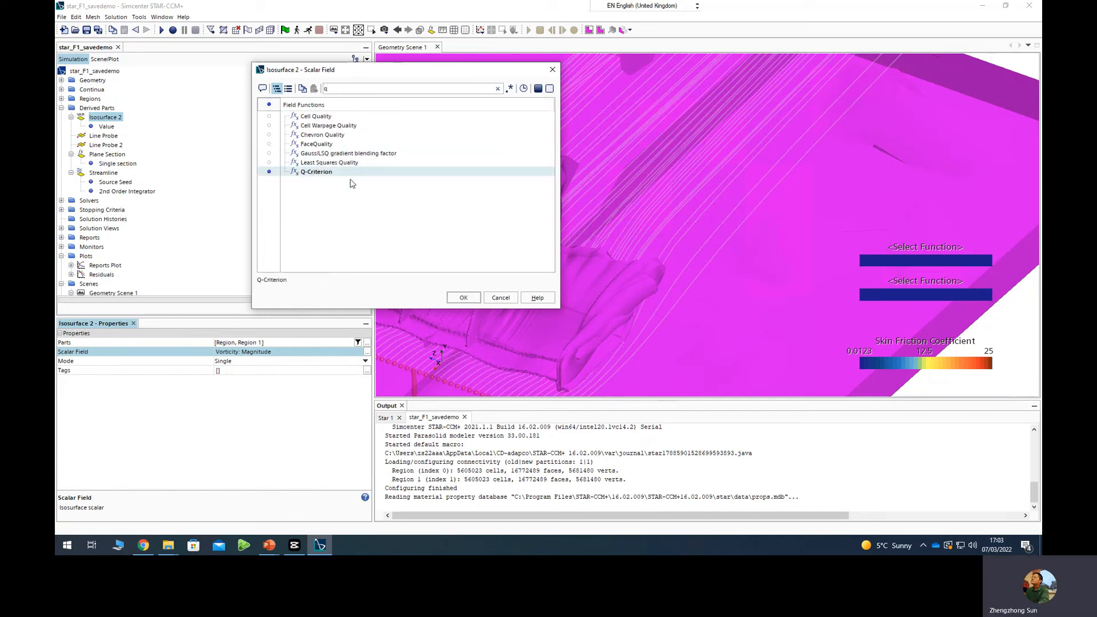
pyautogui.click(463, 296)
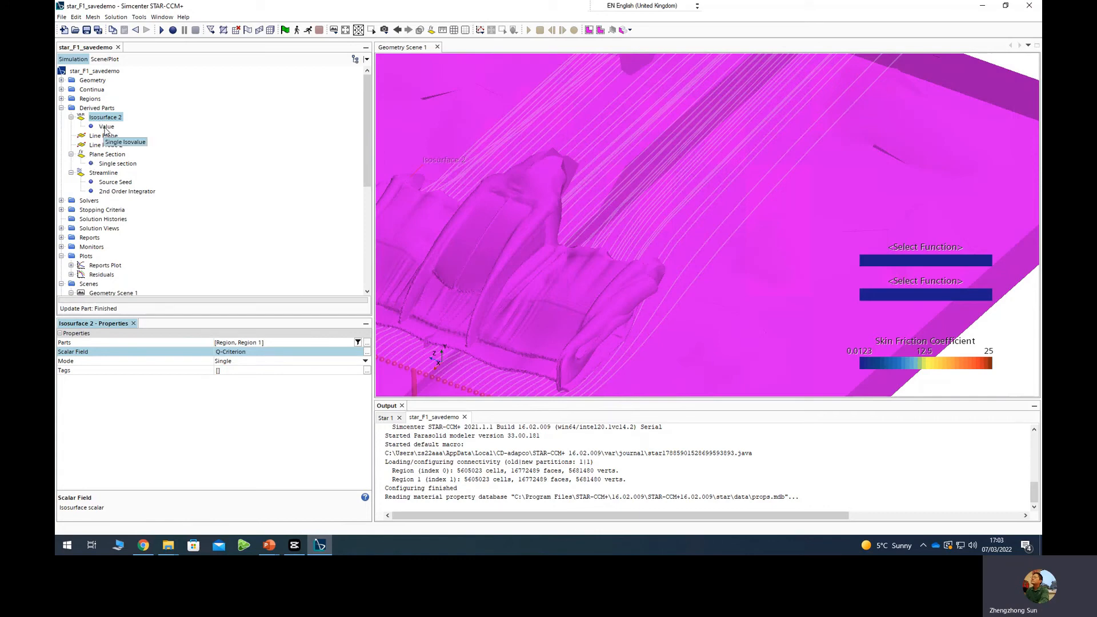
# Check the isovalue of Isosurface 2 and inspect the Q-criterion vortex structures around and behind the front wing.
pyautogui.click(106, 126)
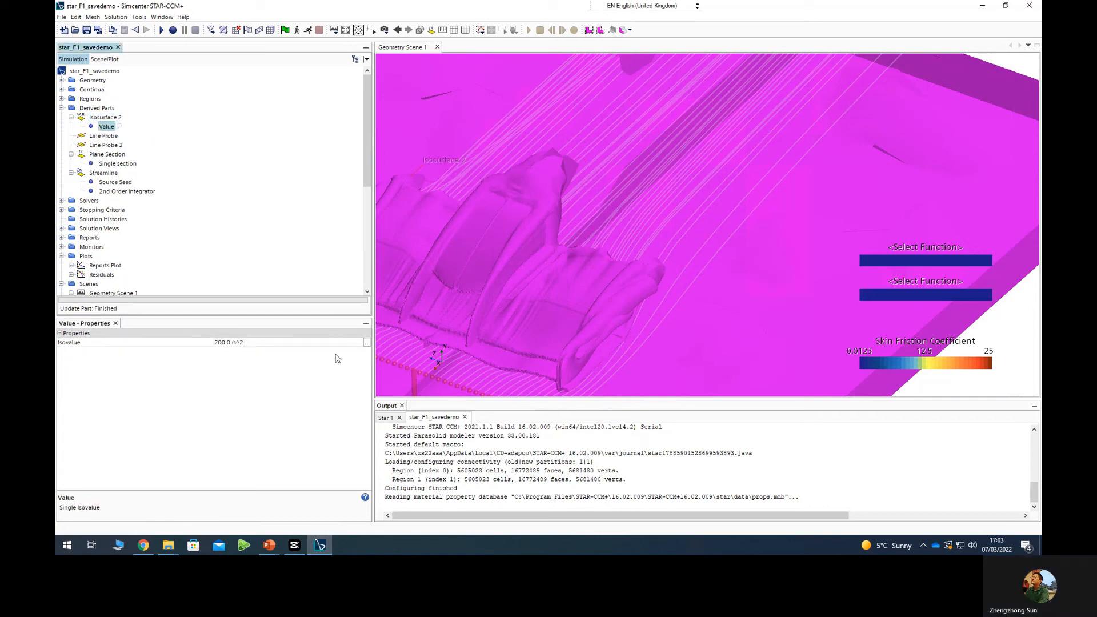
pyautogui.click(286, 342)
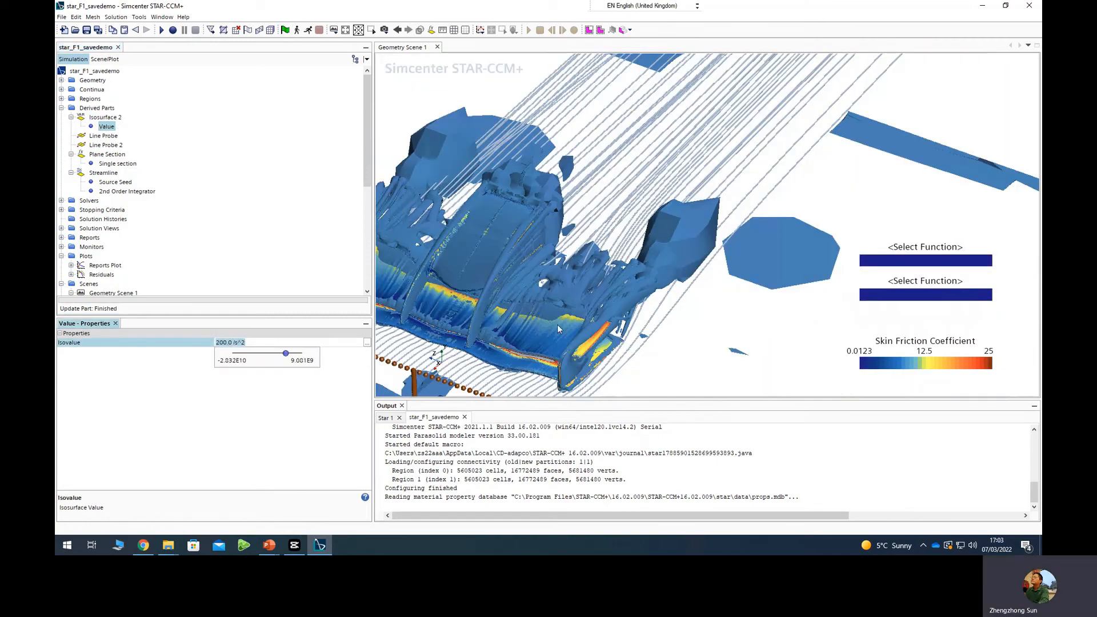
pyautogui.click(727, 329)
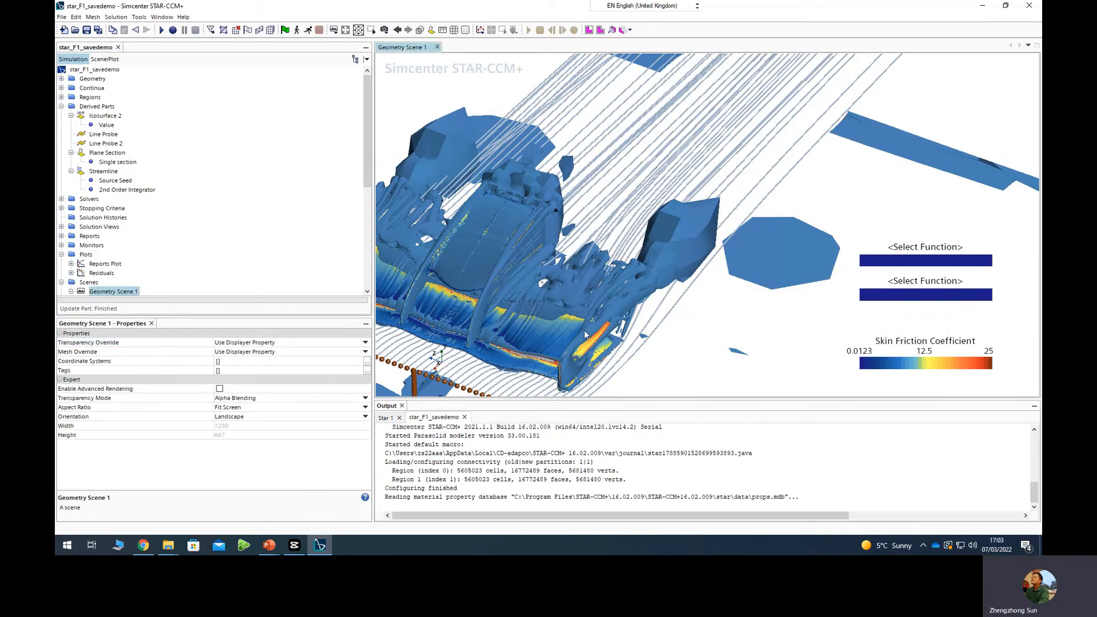
pyautogui.moveTo(584, 335)
pyautogui.mouseDown()
pyautogui.moveTo(633, 322)
pyautogui.moveTo(522, 335)
pyautogui.moveTo(526, 285)
pyautogui.moveTo(621, 281)
pyautogui.moveTo(605, 311)
pyautogui.moveTo(624, 326)
pyautogui.moveTo(598, 337)
pyautogui.mouseUp()
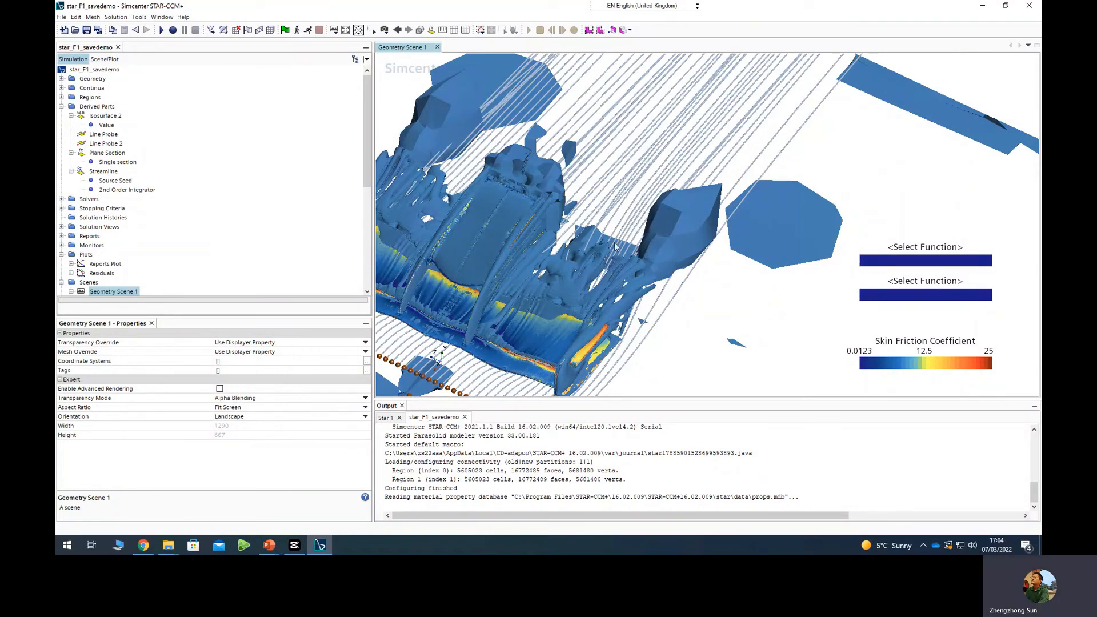
pyautogui.scroll(-6, 615, 246)
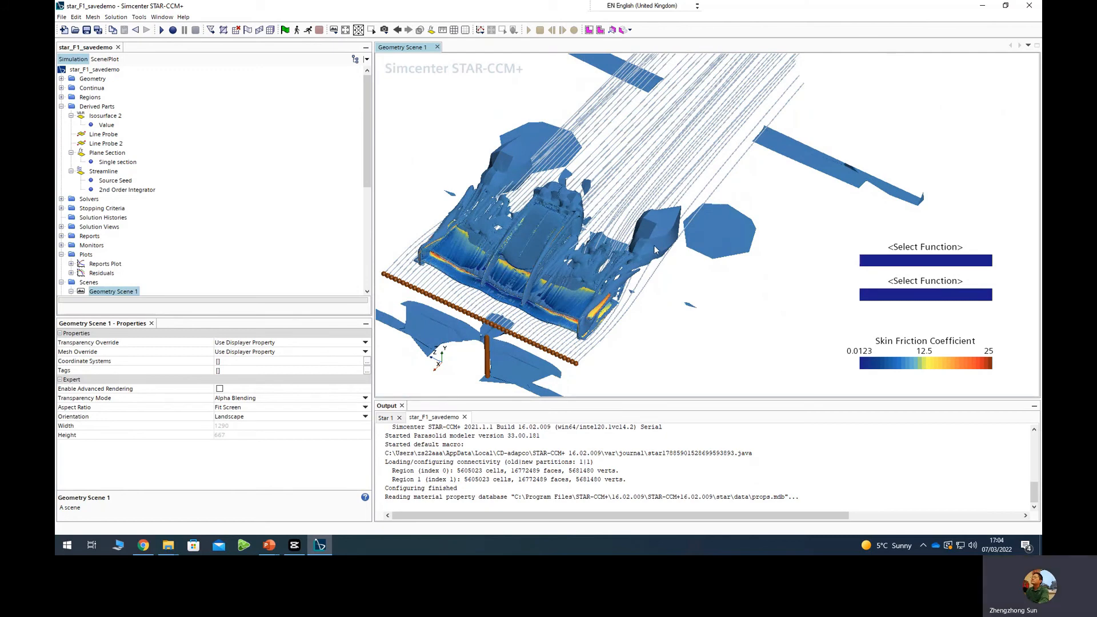
pyautogui.scroll(6, 654, 247)
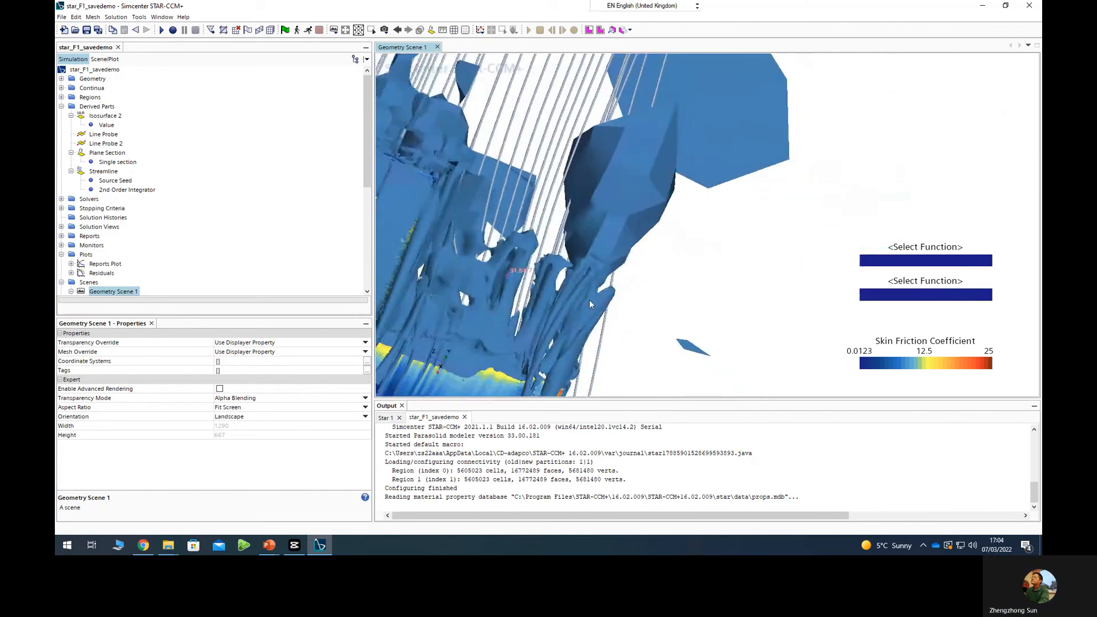
pyautogui.moveTo(589, 300); pyautogui.dragTo(535, 265)
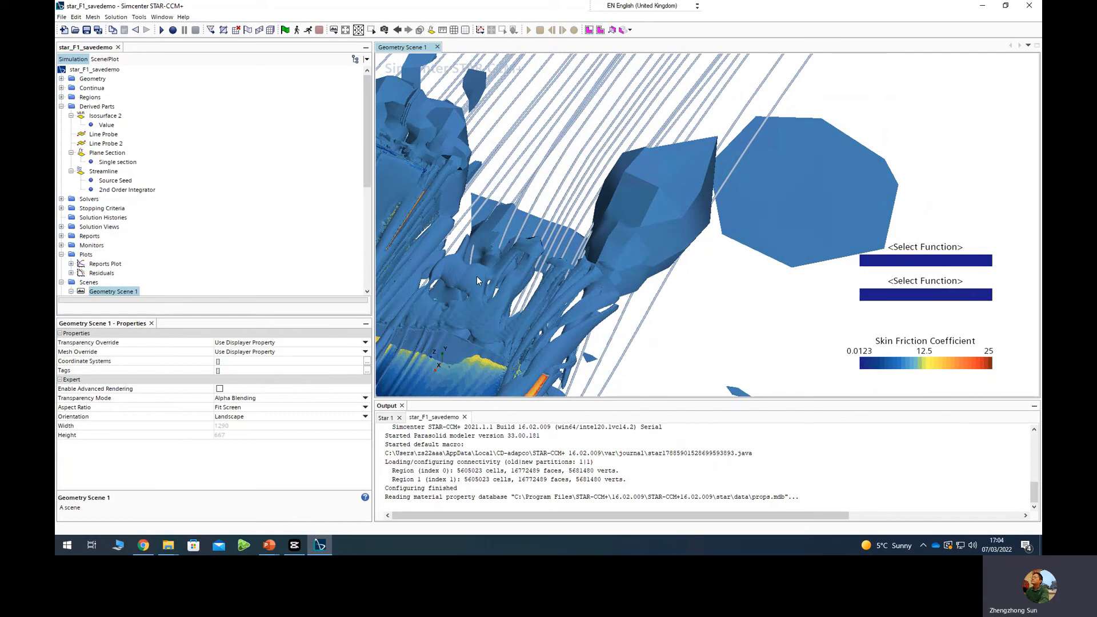
pyautogui.scroll(-10, 476, 276)
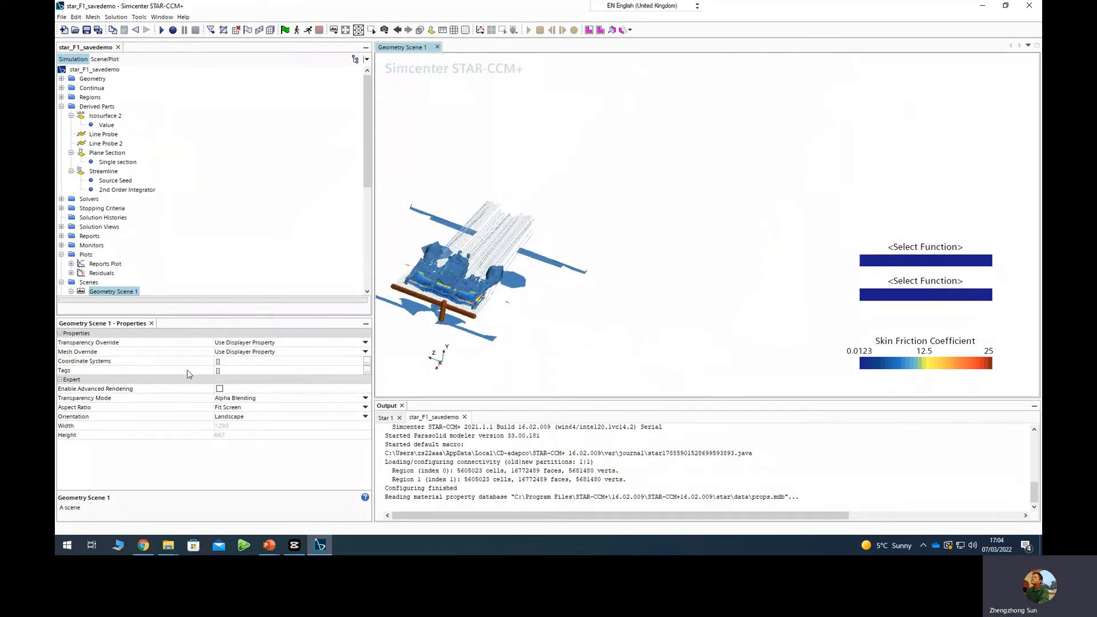
# Set the Q-criterion isovalue of Isosurface 2 to 400 /s^2.
pyautogui.click(106, 125)
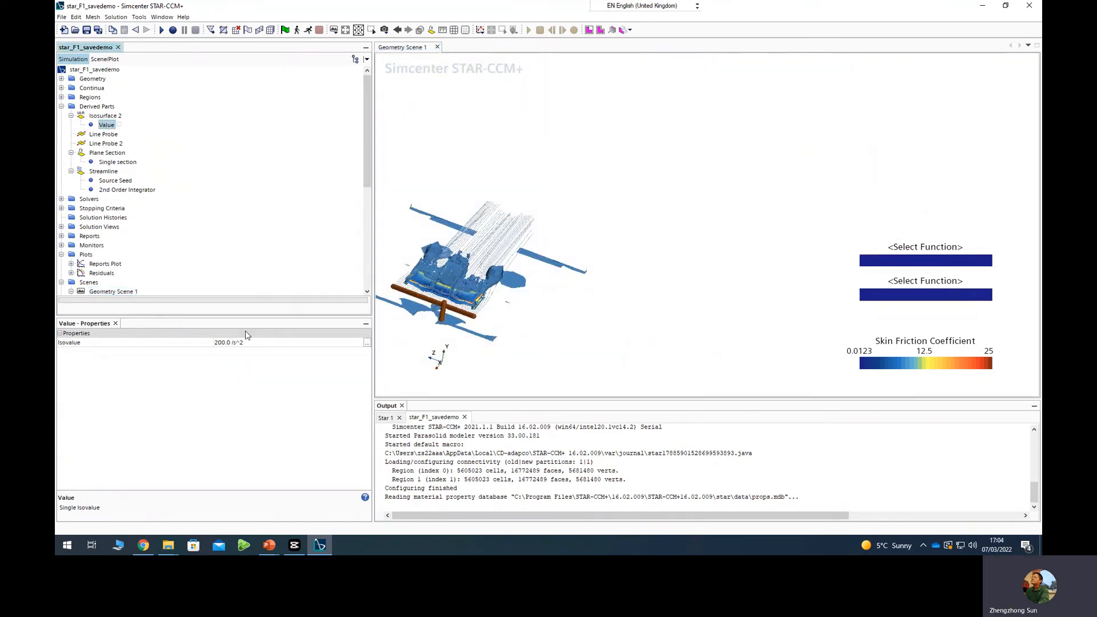
pyautogui.click(223, 343)
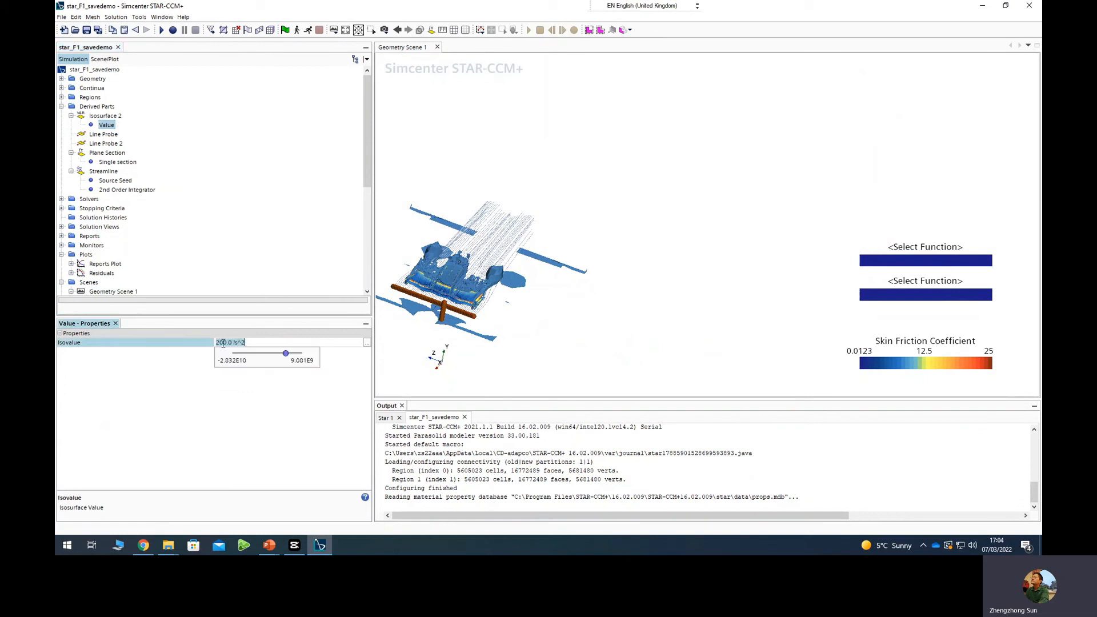
pyautogui.write('400')
pyautogui.press('Return')
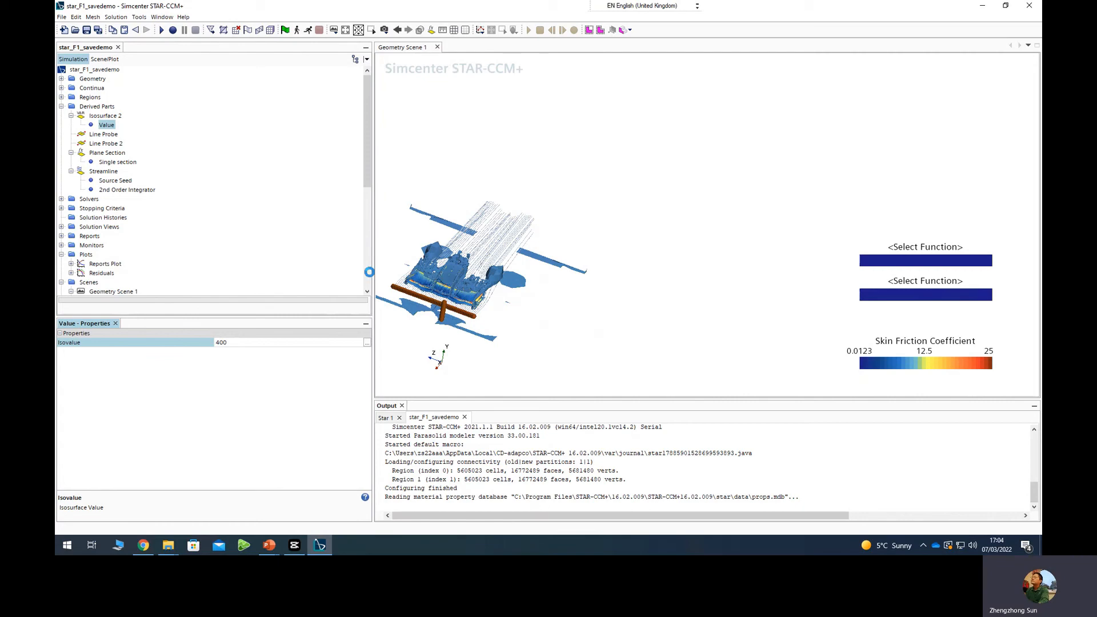
# Examine the updated Q-criterion isosurface over the wing elements, endplates and wake from close up, above and the front.
pyautogui.scroll(2, 388, 277)
pyautogui.scroll(4, 388, 277)
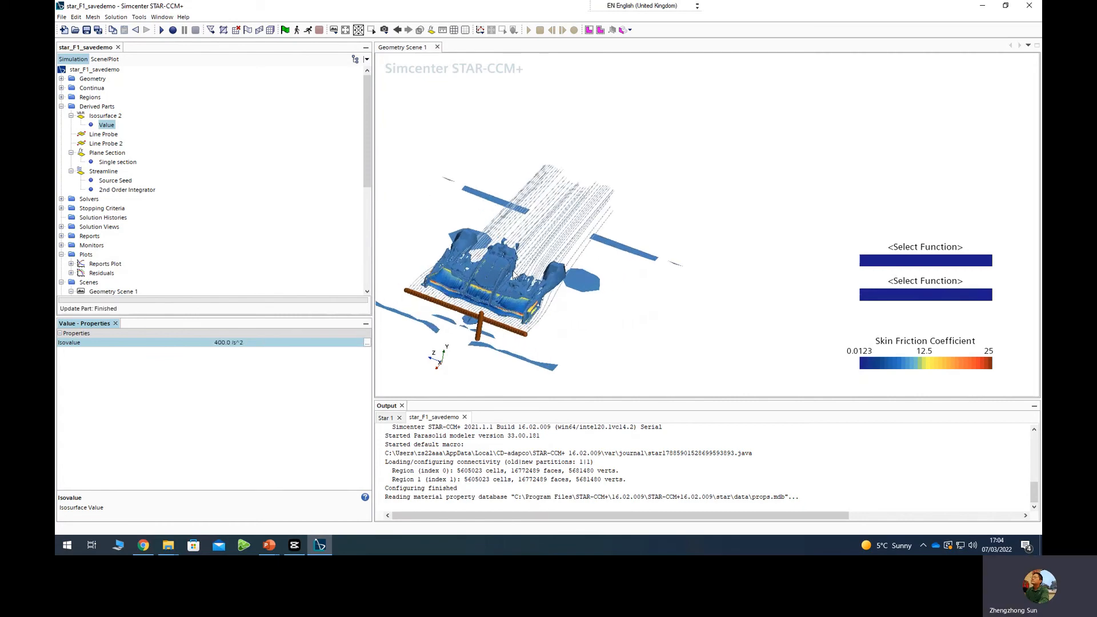
pyautogui.scroll(6, 547, 289)
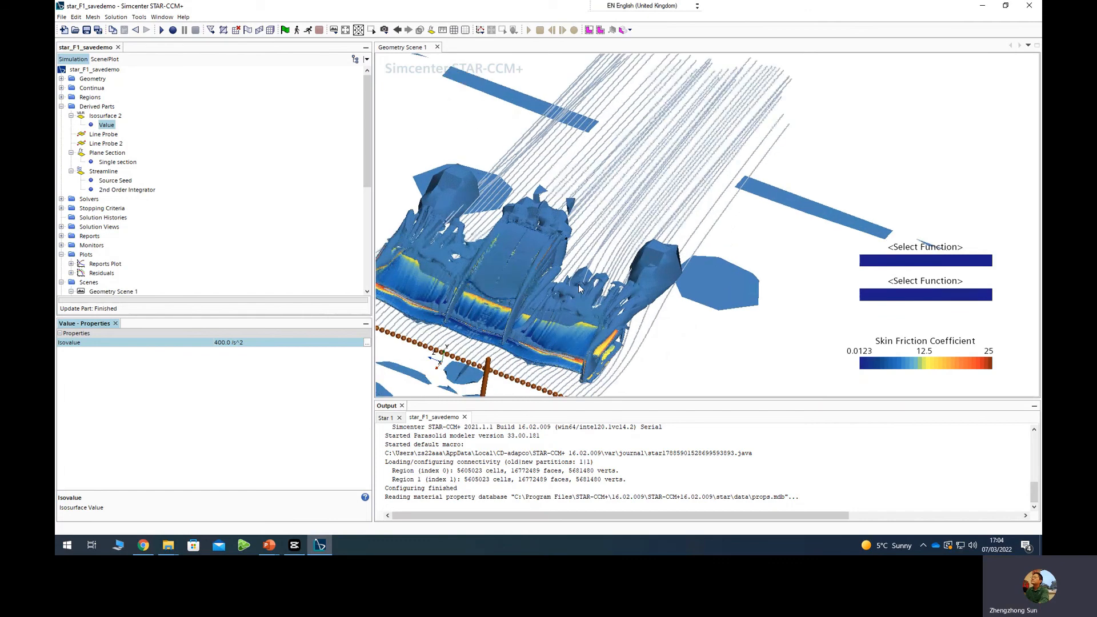
pyautogui.moveTo(532, 336); pyautogui.dragTo(514, 318)
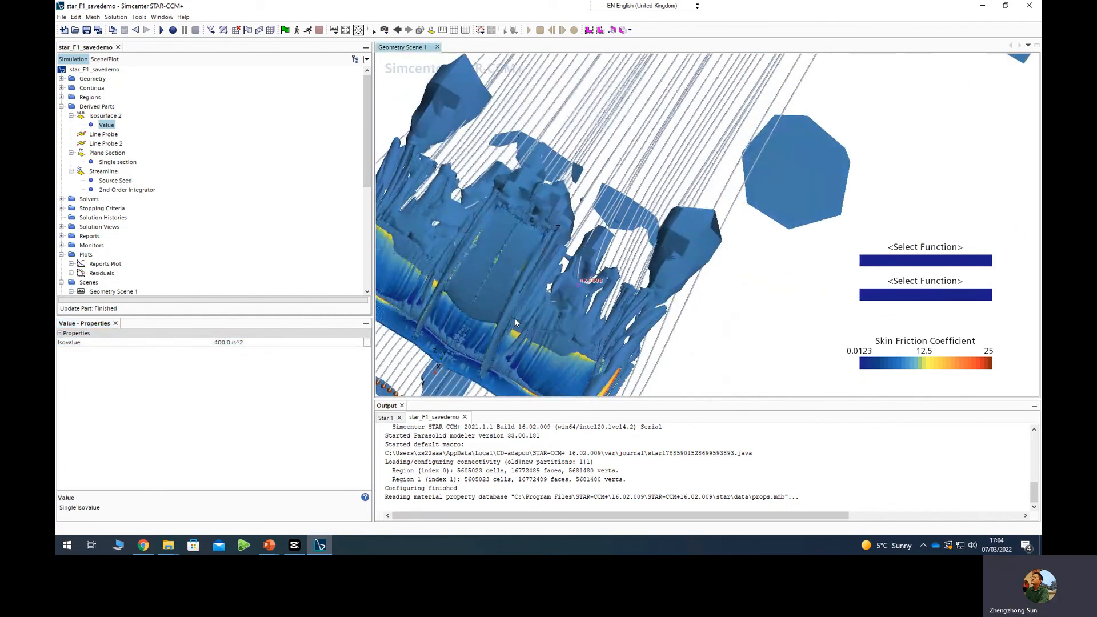
pyautogui.scroll(-8, 514, 318)
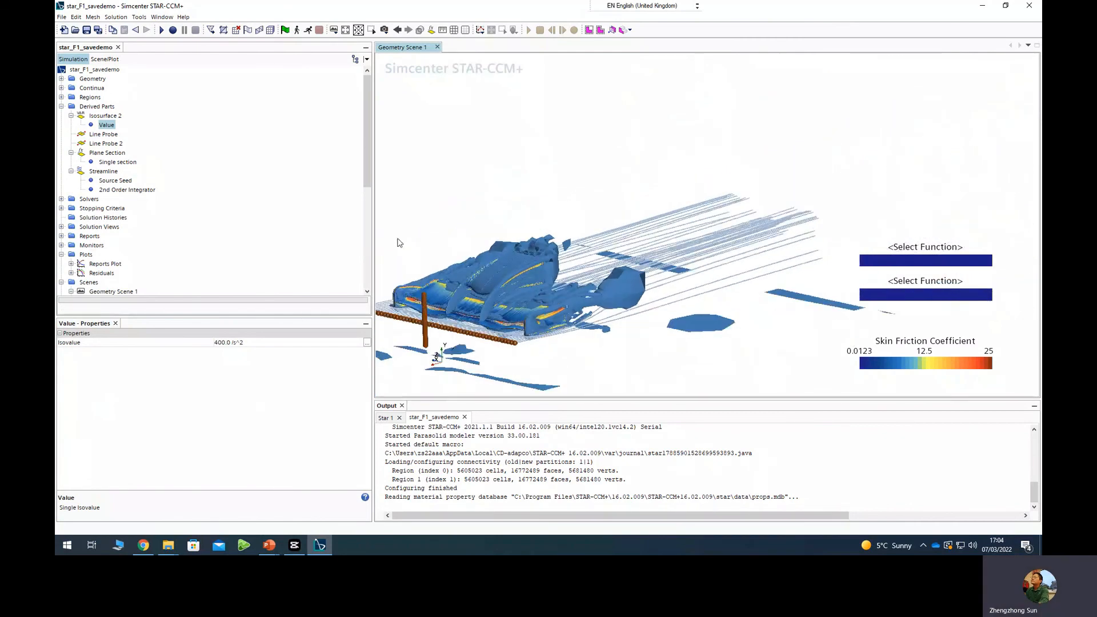
pyautogui.scroll(-2, 503, 324)
pyautogui.moveTo(459, 329); pyautogui.dragTo(392, 332)
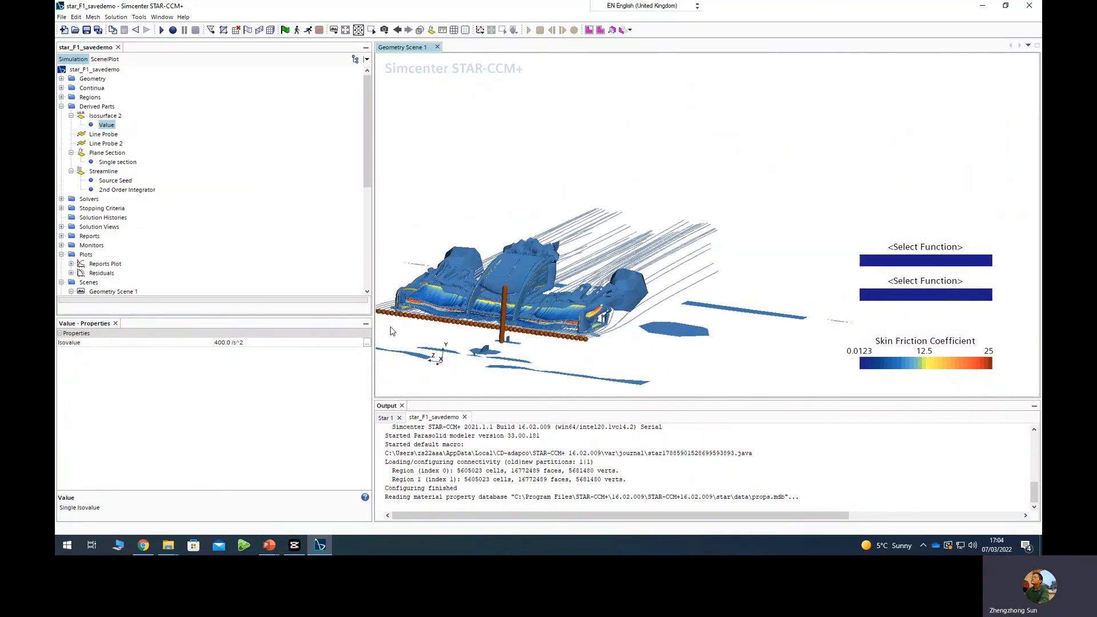
pyautogui.scroll(3, 392, 331)
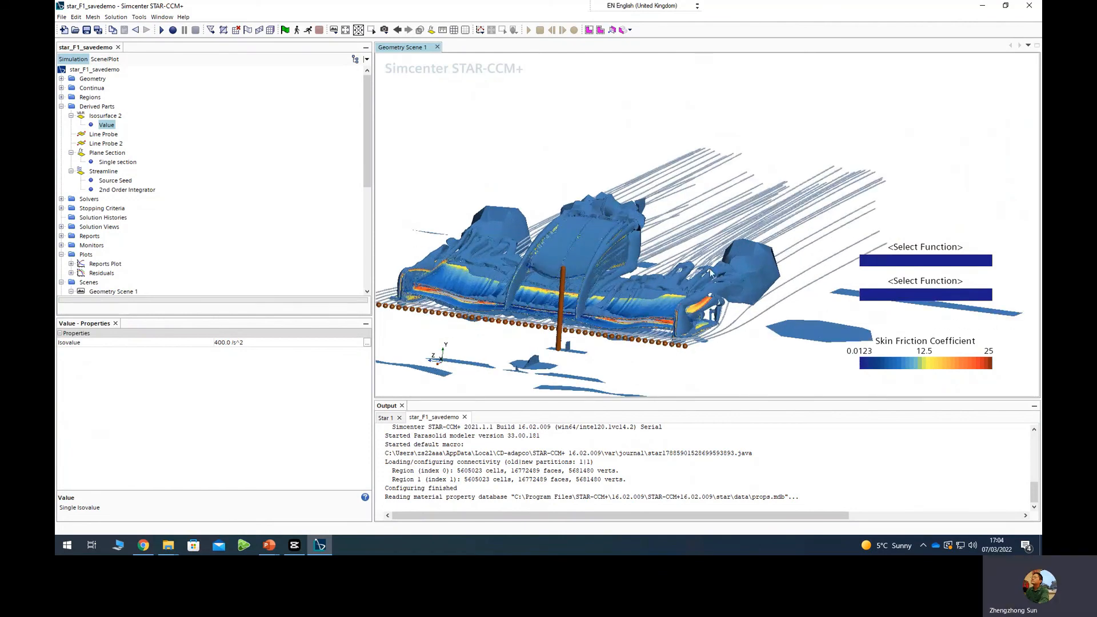
pyautogui.moveTo(712, 273); pyautogui.dragTo(558, 277)
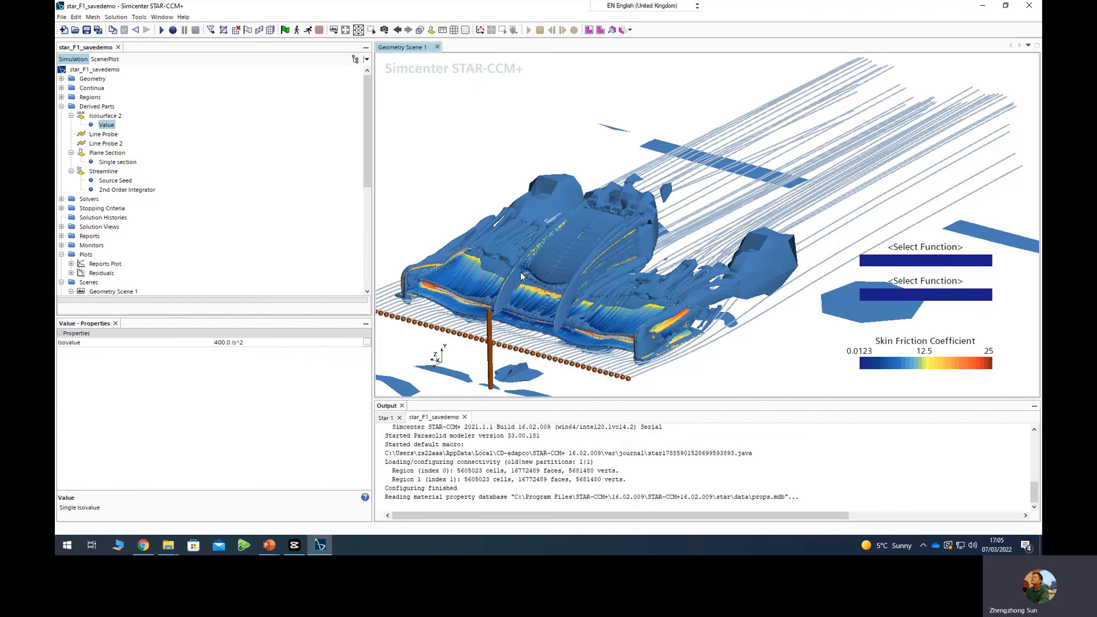
pyautogui.click(537, 310)
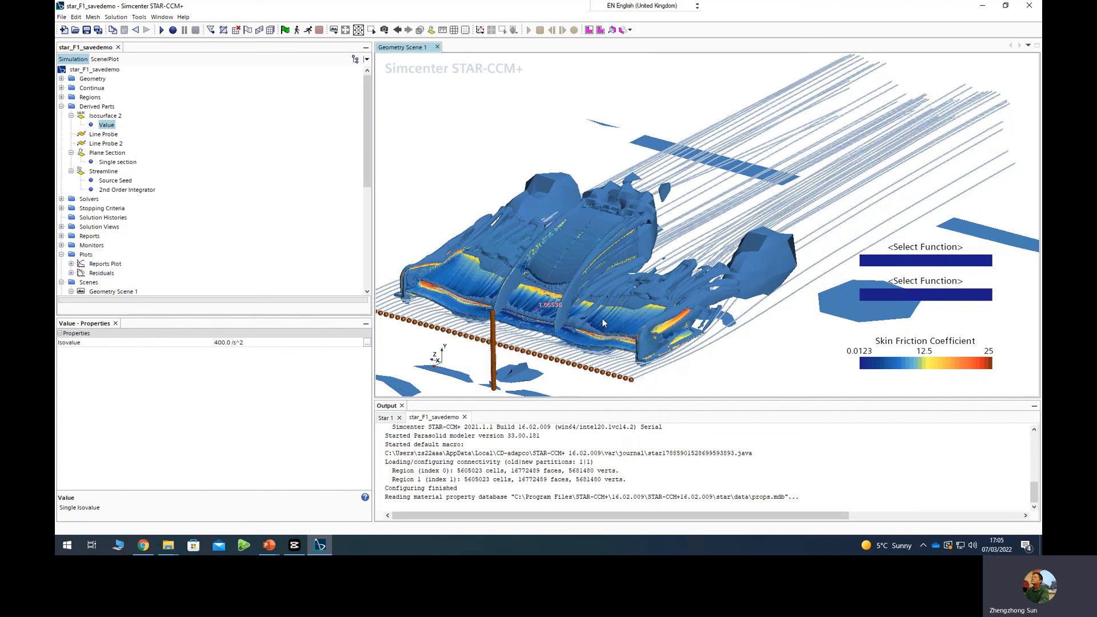
pyautogui.moveTo(602, 318); pyautogui.dragTo(588, 296)
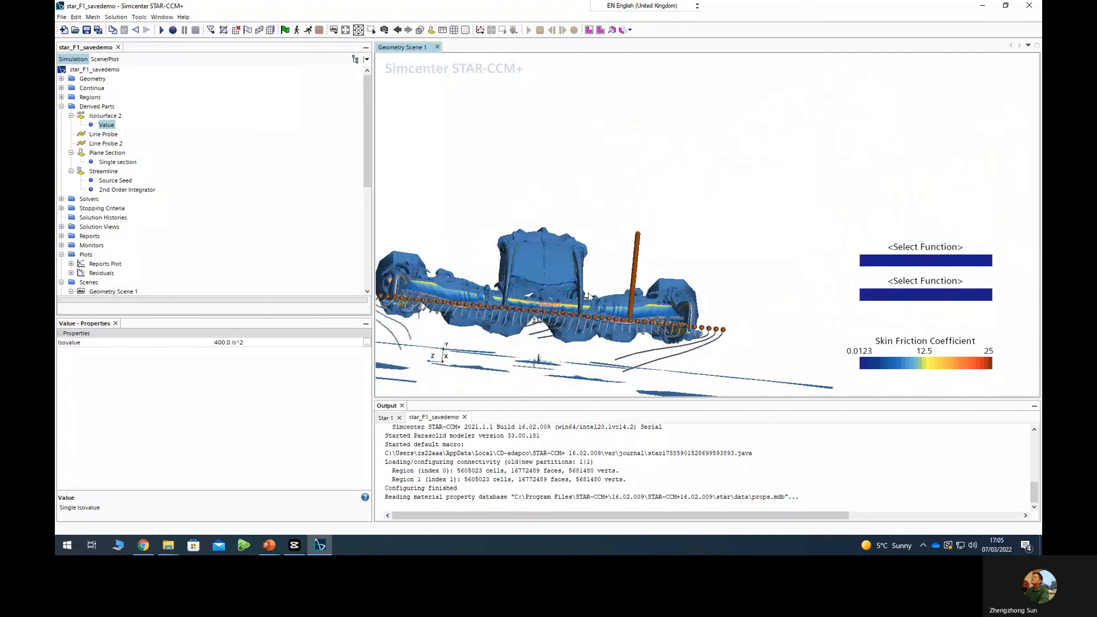
pyautogui.moveTo(588, 296); pyautogui.dragTo(487, 374)
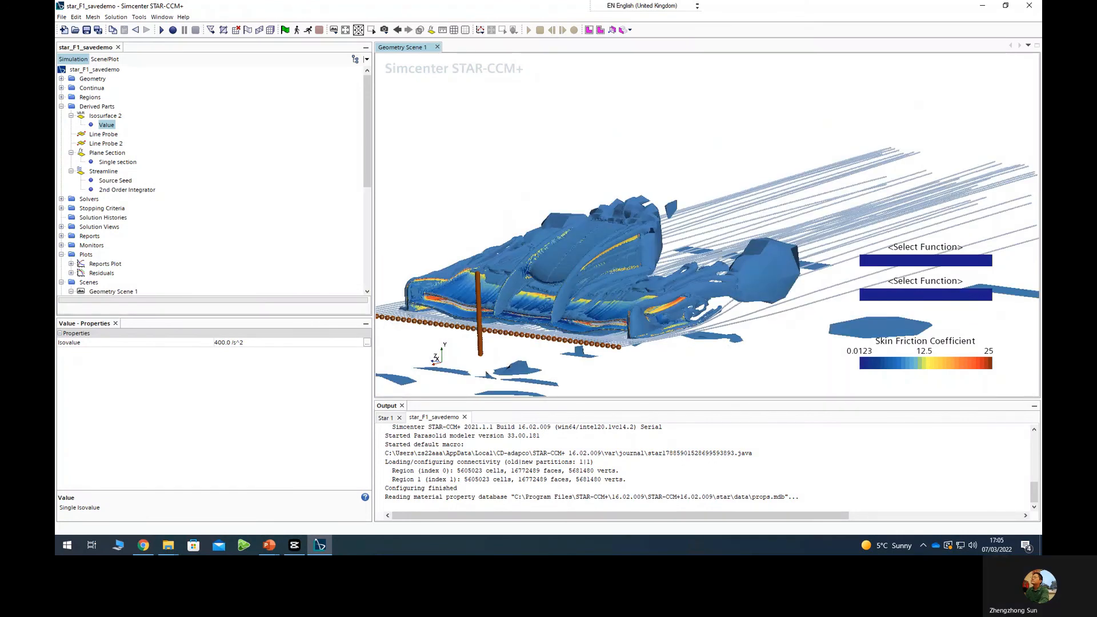